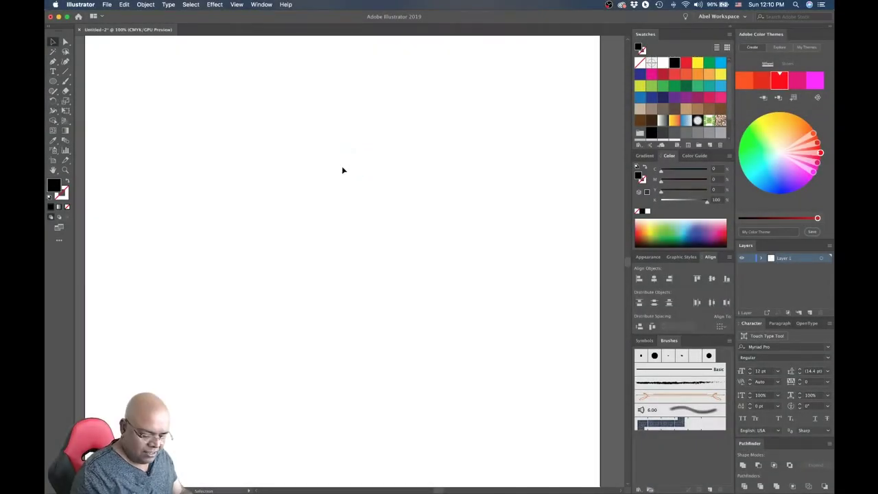
- Deselect everything on the blank artboard and pick the Type tool
left_click(342, 170)
left_click(55, 71)
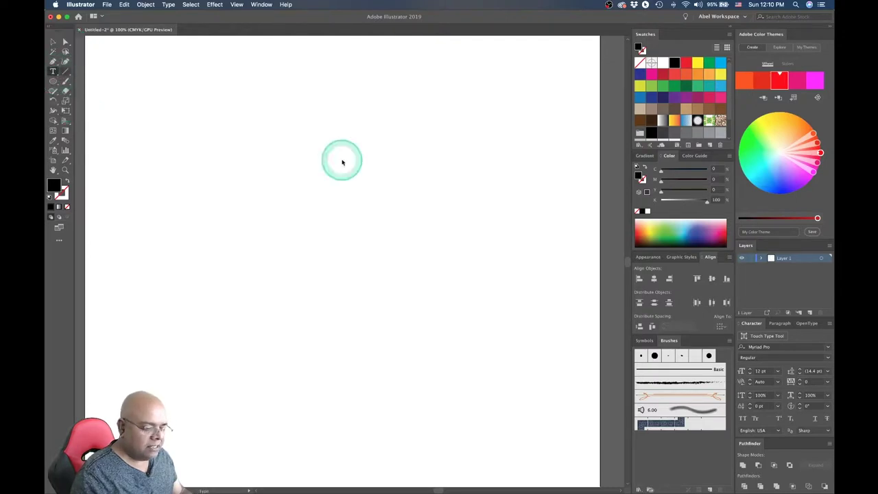
- Place Lorem ipsum placeholder text, style it Impact Regular at 17 pt, and exit editing
left_click(243, 145)
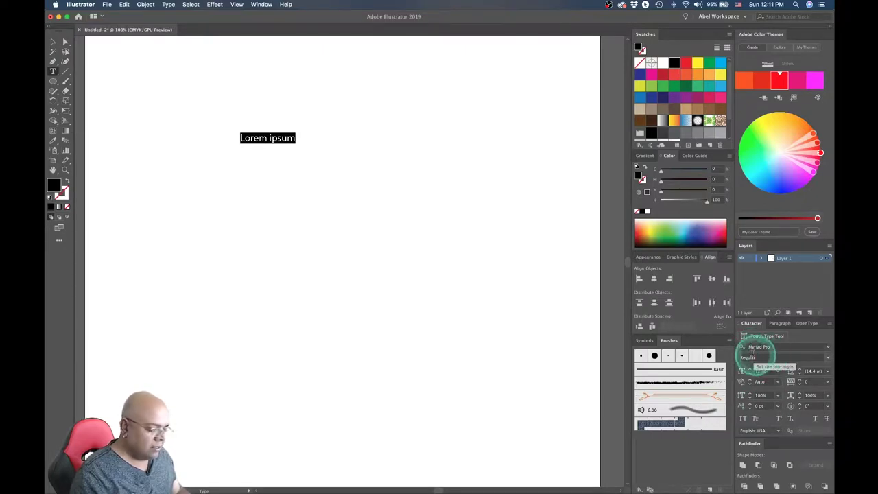
left_click(829, 351)
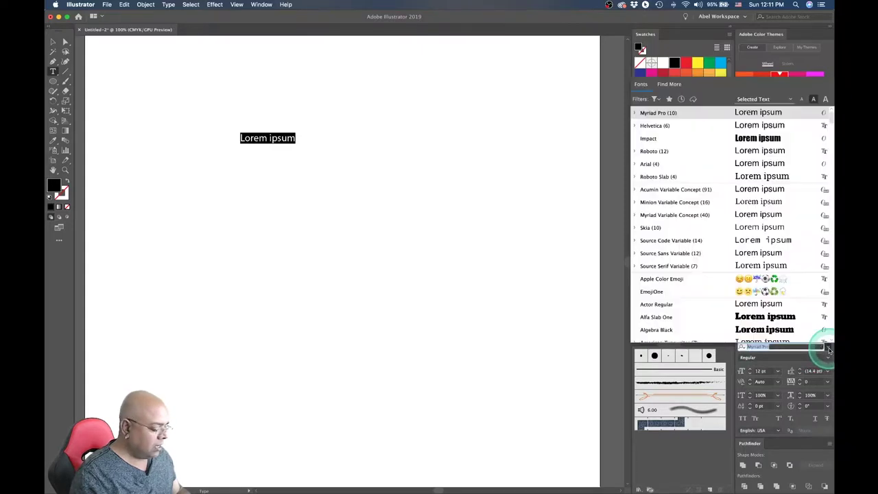
left_click(675, 141)
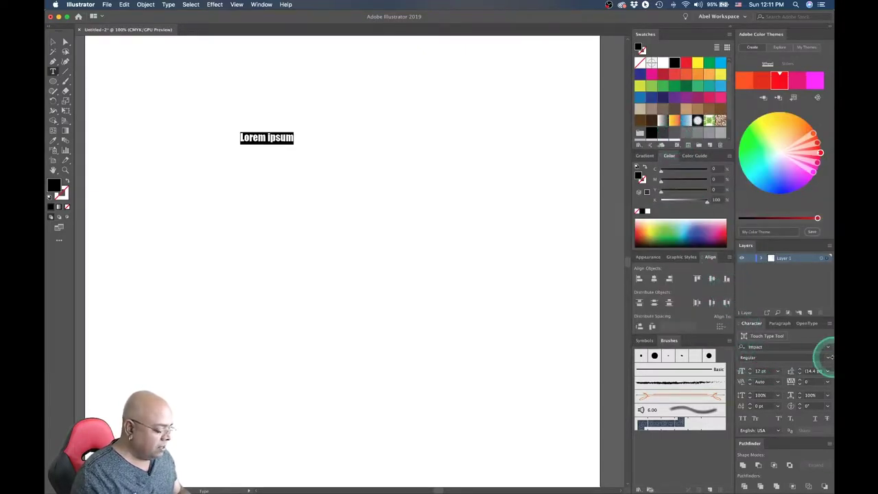
left_click(829, 358)
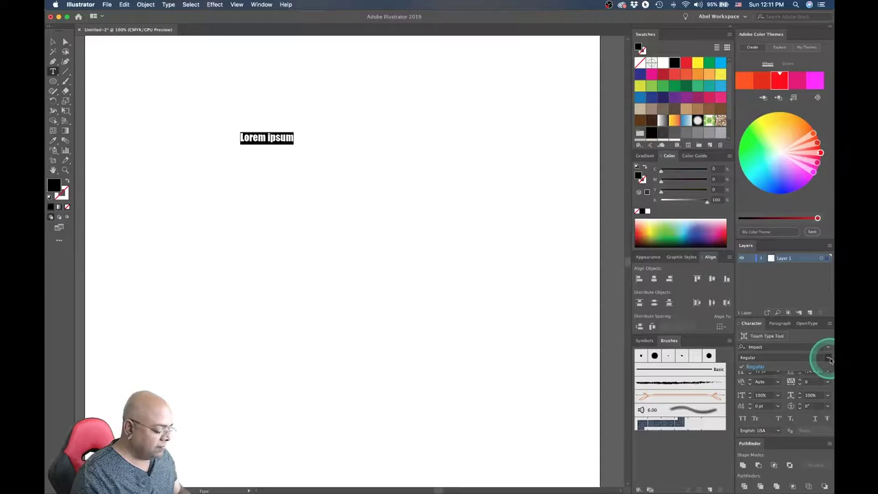
left_click(760, 367)
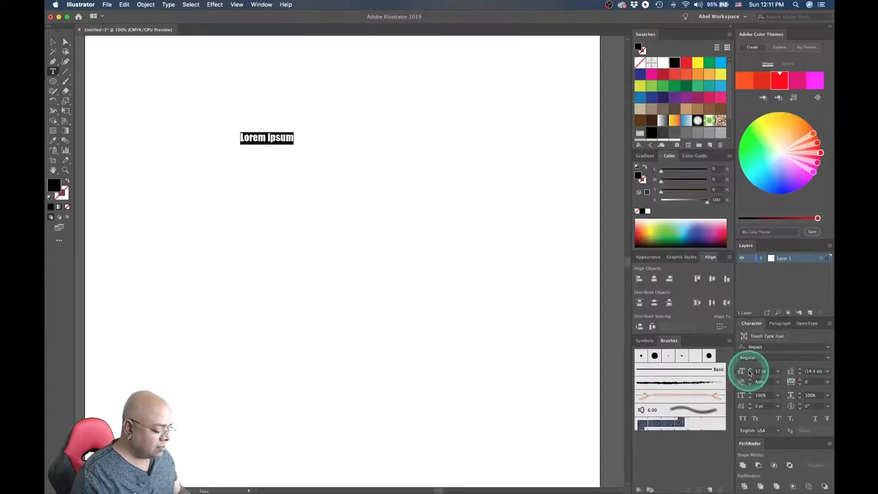
left_click(749, 369)
left_click(750, 369)
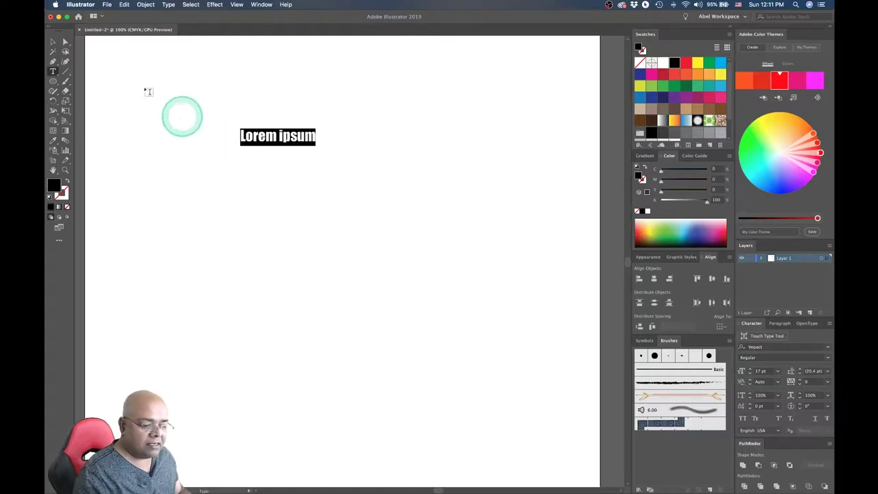
left_click(53, 42)
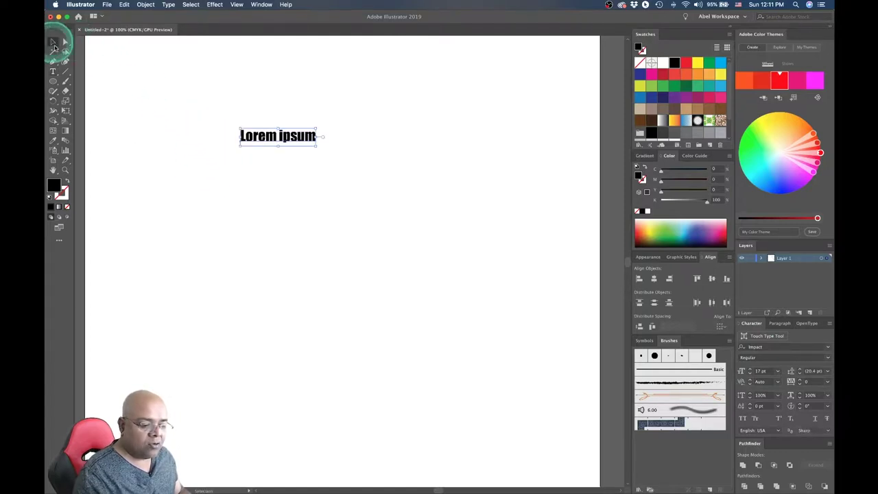
left_click(155, 137)
left_click(288, 144)
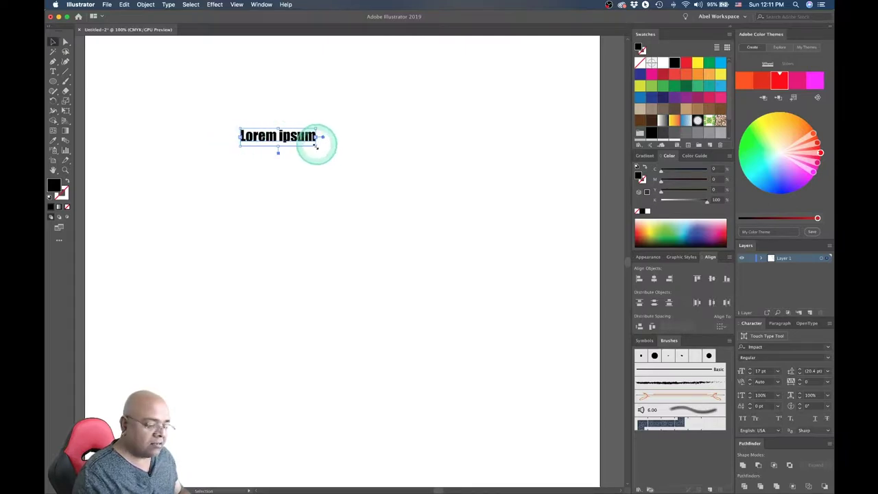
mouse_move(316, 146)
left_mouse_down()
mouse_move(295, 162)
mouse_move(329, 146)
left_mouse_up()
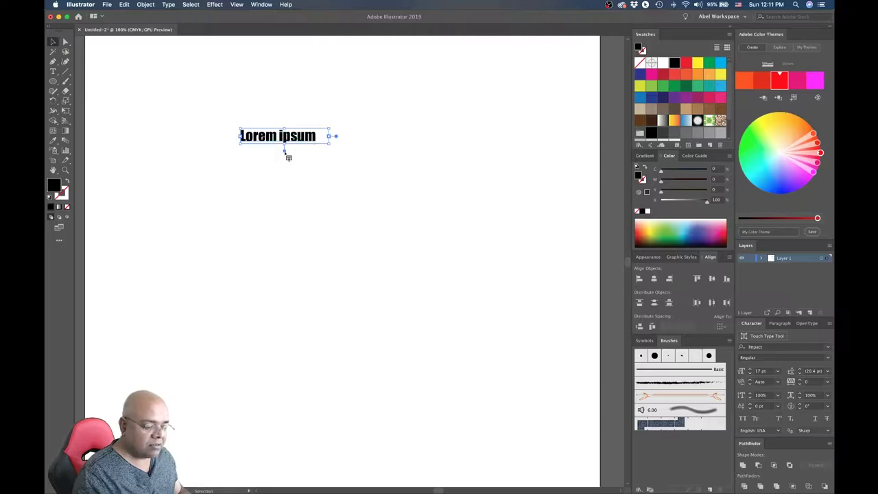
left_click_drag(285, 151, 285, 153)
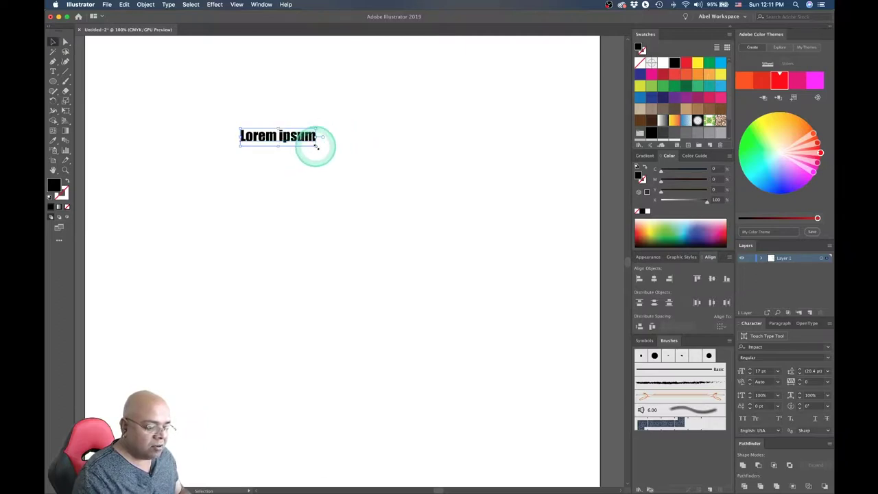
mouse_move(316, 145)
left_mouse_down()
mouse_move(369, 186)
mouse_move(485, 192)
mouse_move(349, 164)
mouse_move(390, 153)
mouse_move(358, 160)
left_mouse_up()
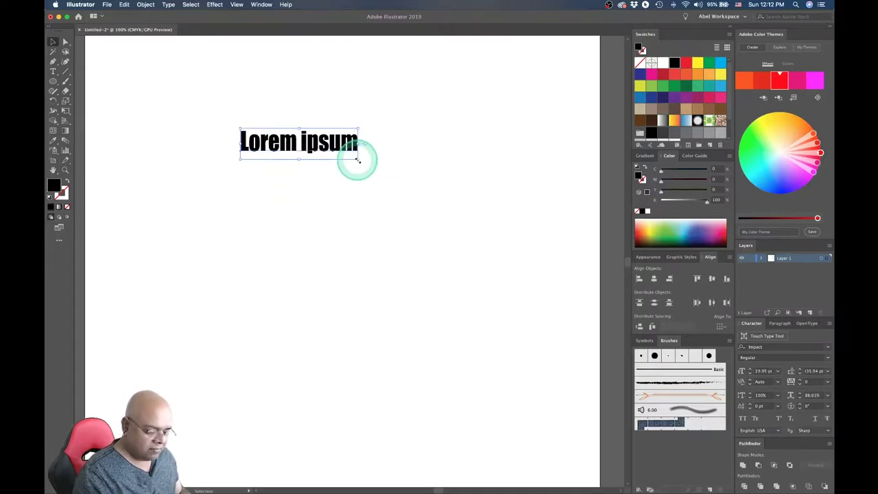
left_click(358, 159)
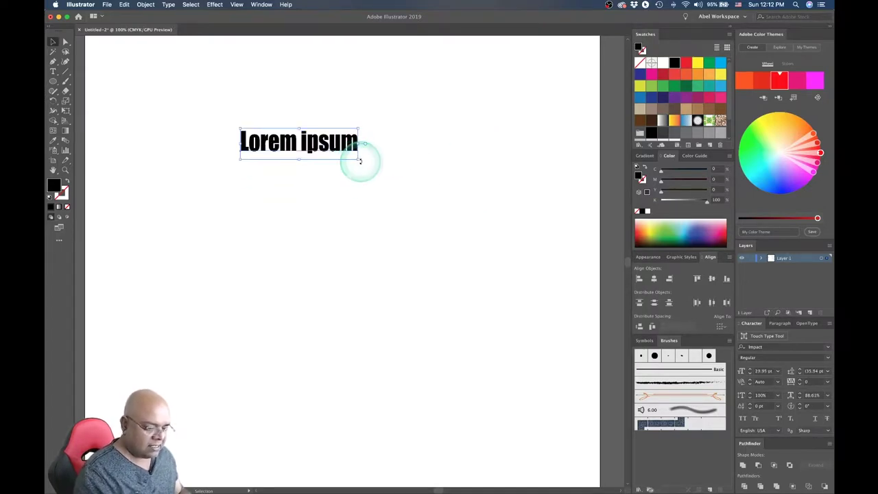
left_click(359, 158)
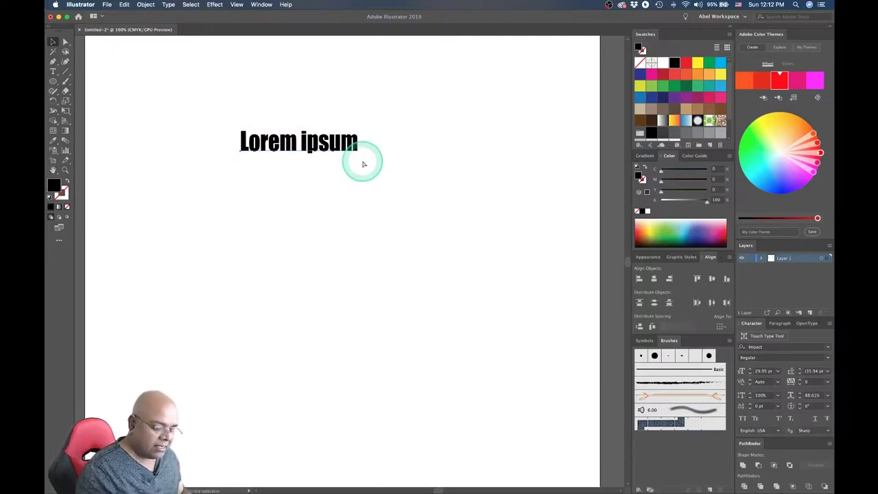
left_click(333, 141)
mouse_move(358, 159)
left_mouse_down()
mouse_move(421, 238)
mouse_move(427, 178)
left_mouse_up()
key("super+z")
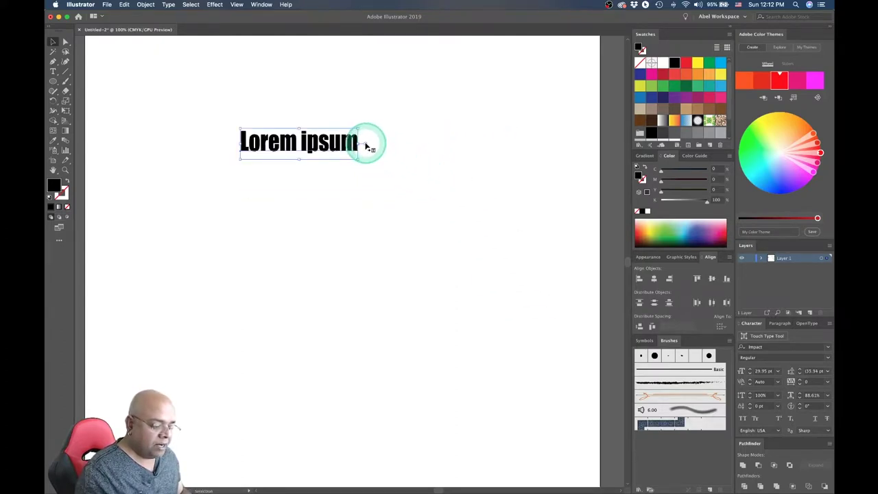
key("super+z")
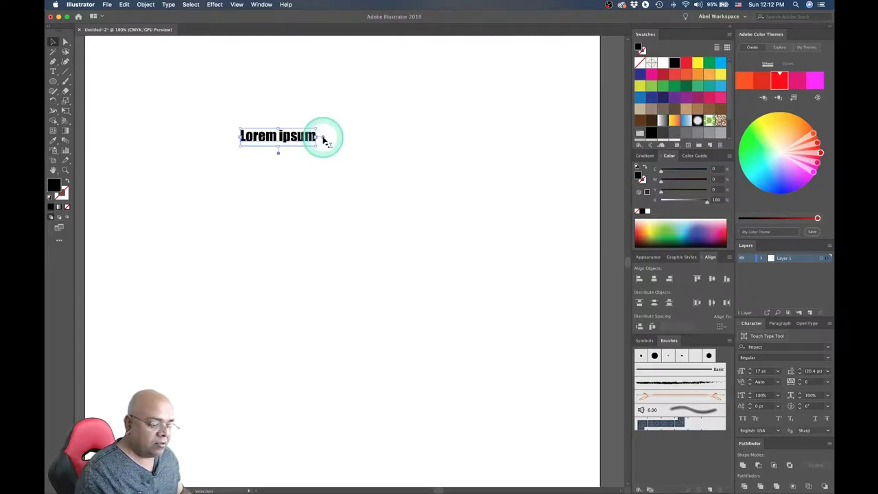
- Enlarge the text frame without scaling the text, and delete the word ipsum
left_click_drag(315, 146, 426, 237)
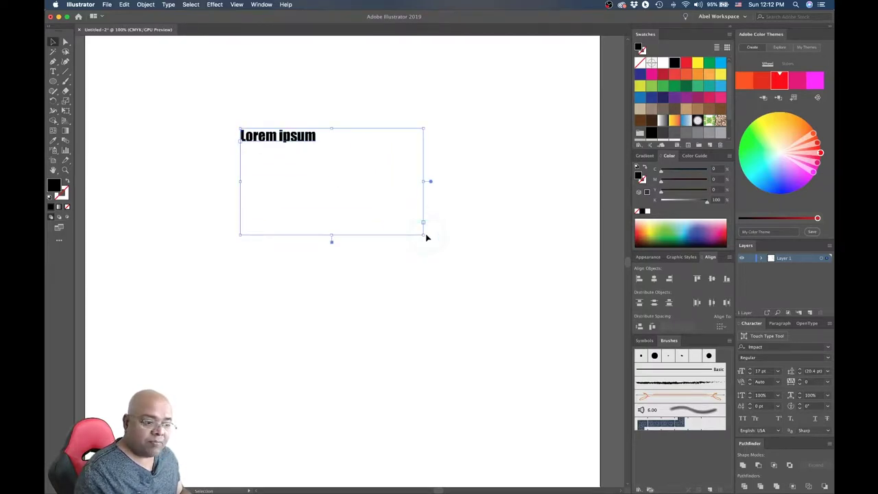
left_click(349, 159)
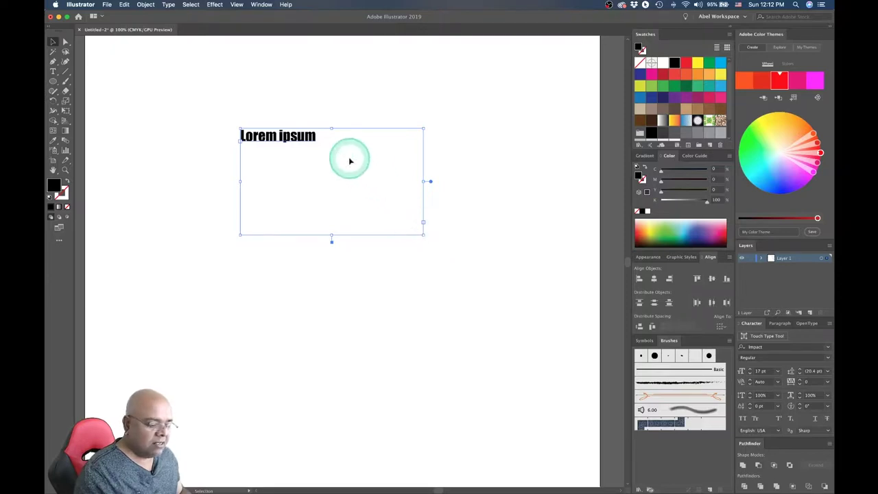
left_click(424, 238)
left_click(425, 242)
double_click(290, 134)
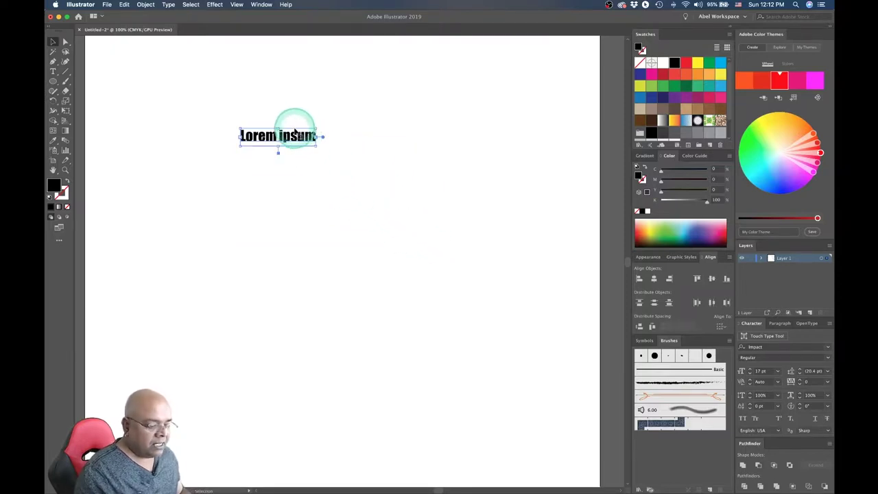
key("BackSpace")
left_click(60, 42)
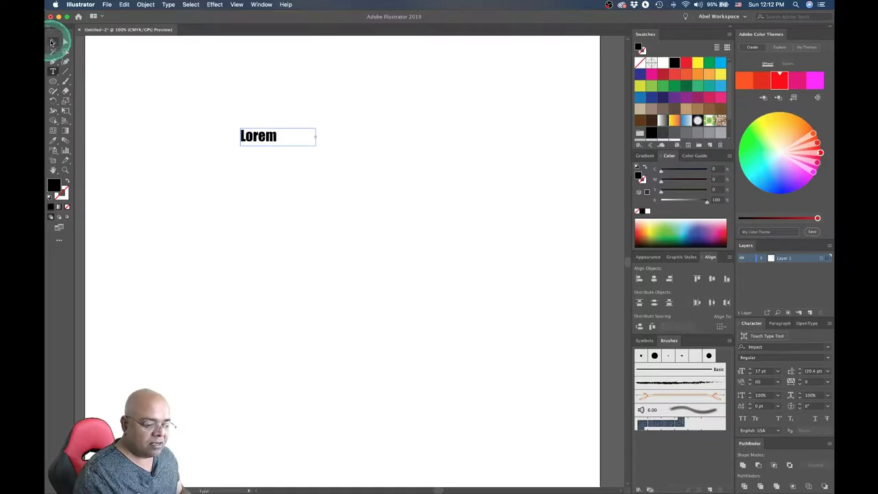
- Narrow the Lorem text frame from its right side, then fit it to show all text
left_click(281, 151)
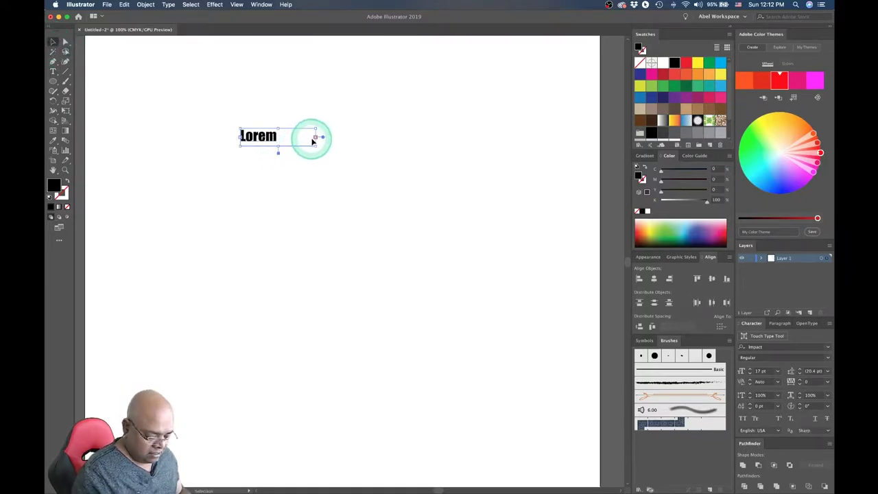
left_click_drag(315, 141, 311, 145)
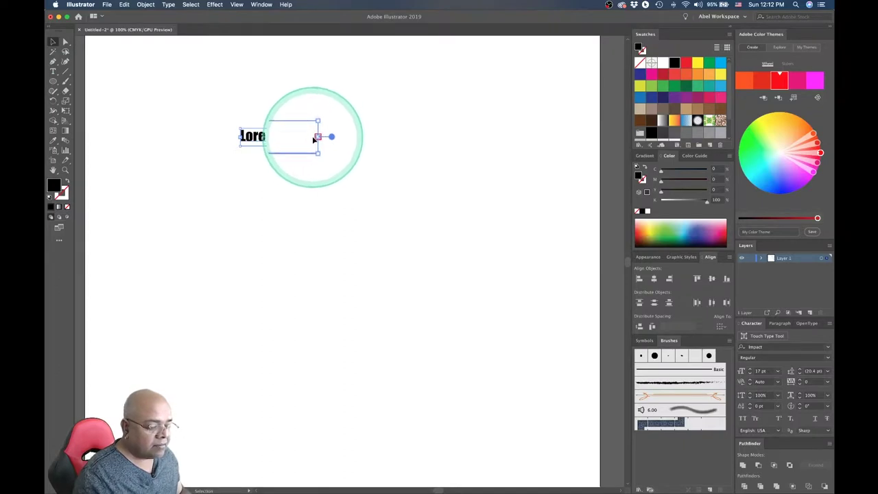
left_click(277, 151)
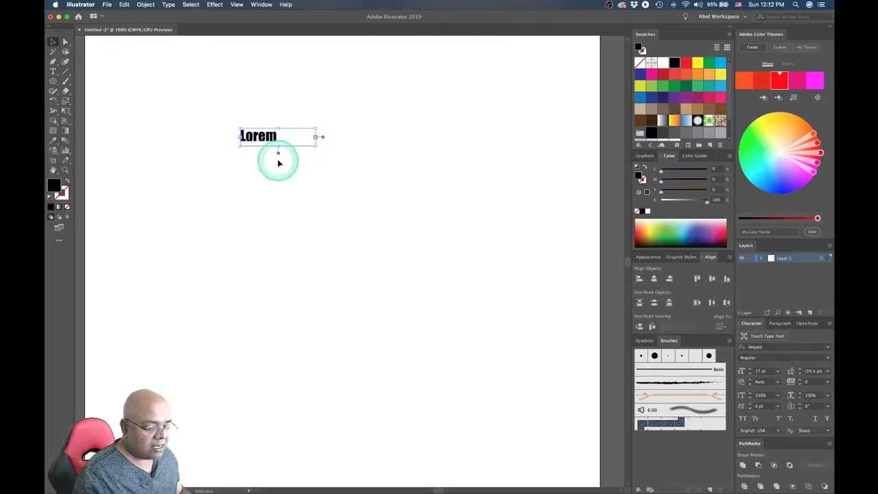
double_click(278, 152)
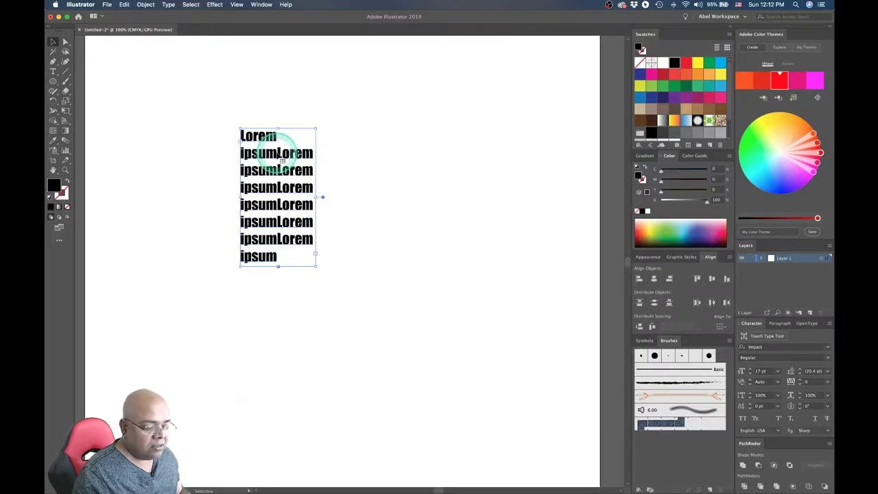
left_click(284, 254)
left_click(280, 164)
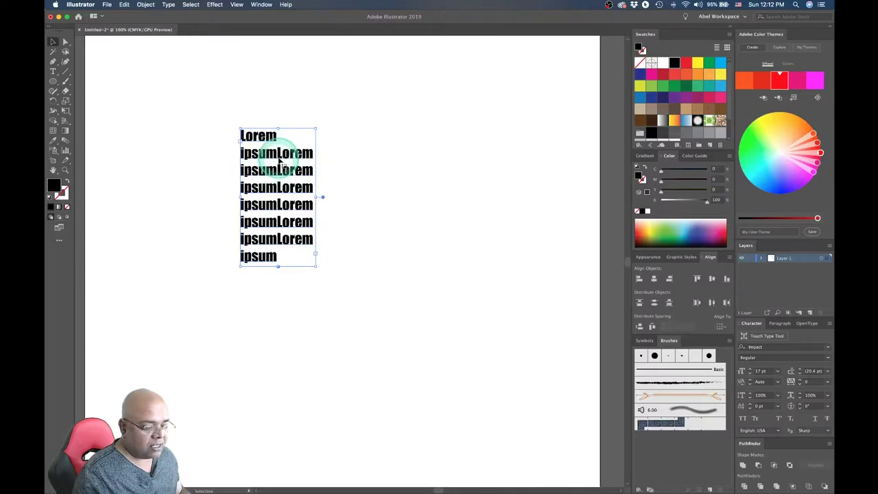
- Insert line breaks after three successive ipsum words in the area text
double_click(277, 153)
key("Return")
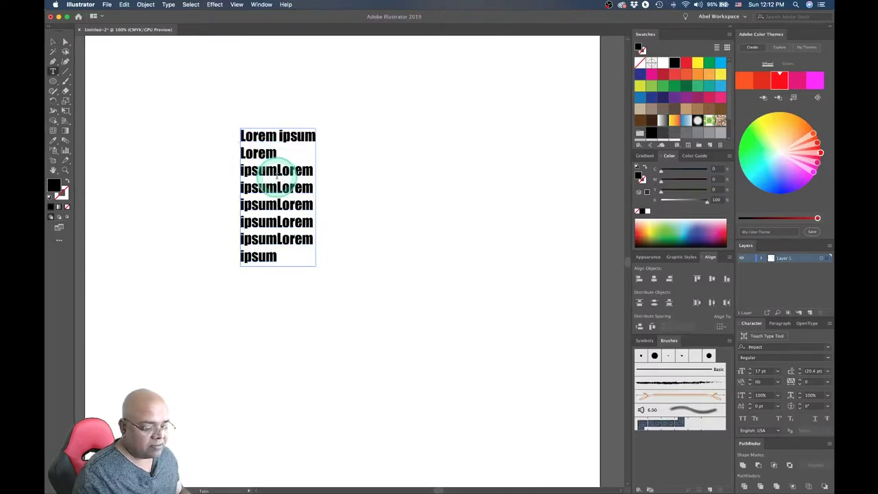
left_click(277, 171)
key("Return")
left_click(277, 188)
key("Return")
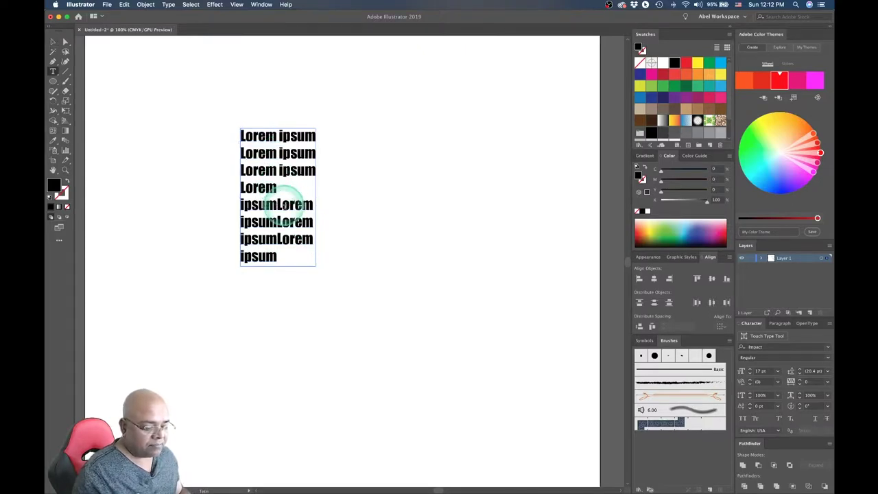
left_click(52, 42)
- Widen the frame to reflow the lines, fit it to four lines, then delete it
mouse_move(315, 265)
left_mouse_down()
mouse_move(388, 196)
mouse_move(365, 212)
mouse_move(320, 290)
mouse_move(325, 208)
mouse_move(446, 158)
mouse_move(472, 172)
mouse_move(397, 225)
left_mouse_up()
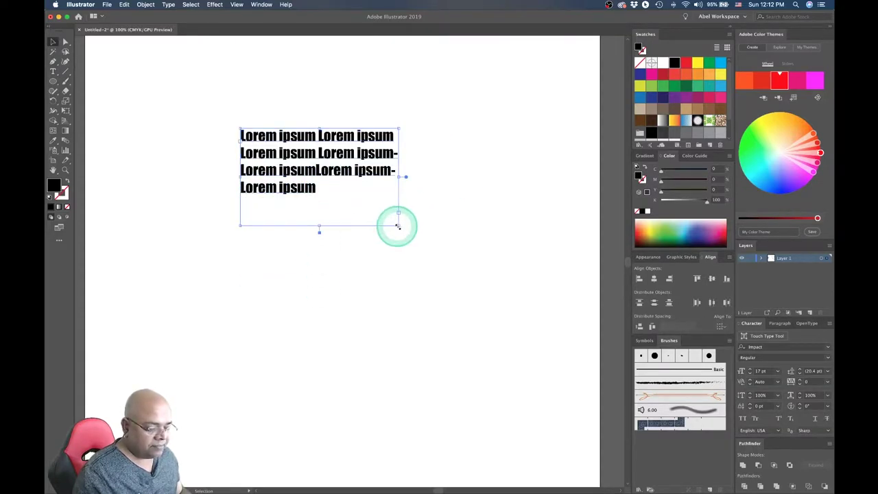
double_click(319, 233)
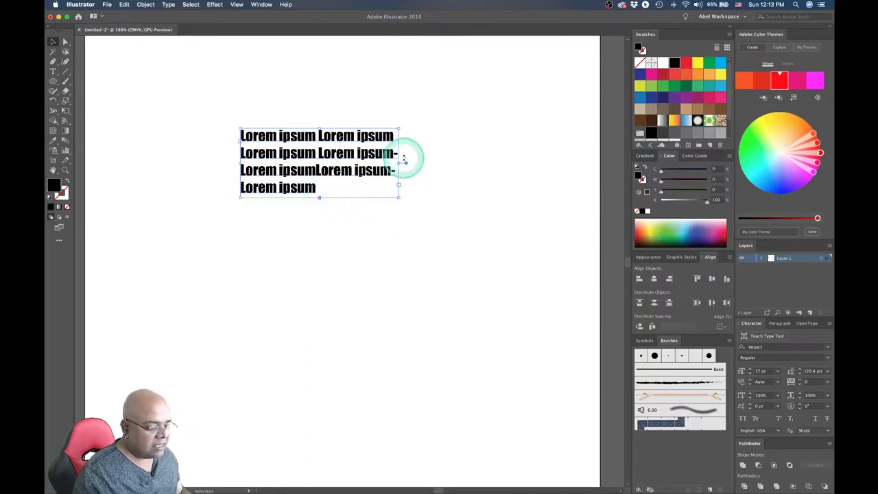
left_click(355, 166)
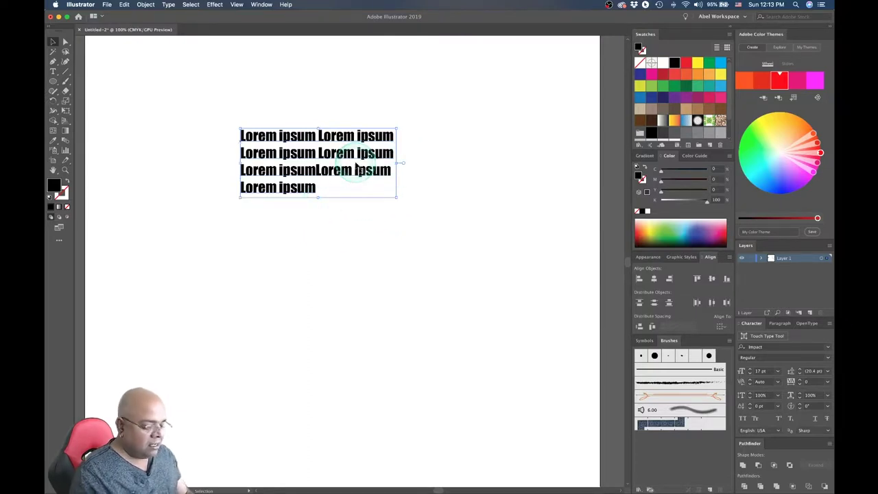
key("Delete")
left_click(116, 65)
left_click(53, 72)
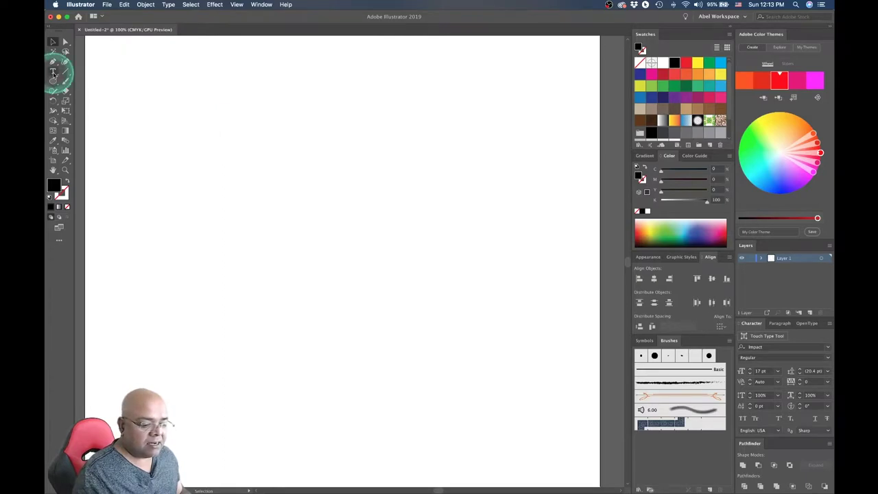
- Draw a new text frame, undo the 17 pt Impact formatting, and delete the text box
mouse_move(205, 114)
left_mouse_down()
mouse_move(274, 175)
mouse_move(392, 251)
left_mouse_up()
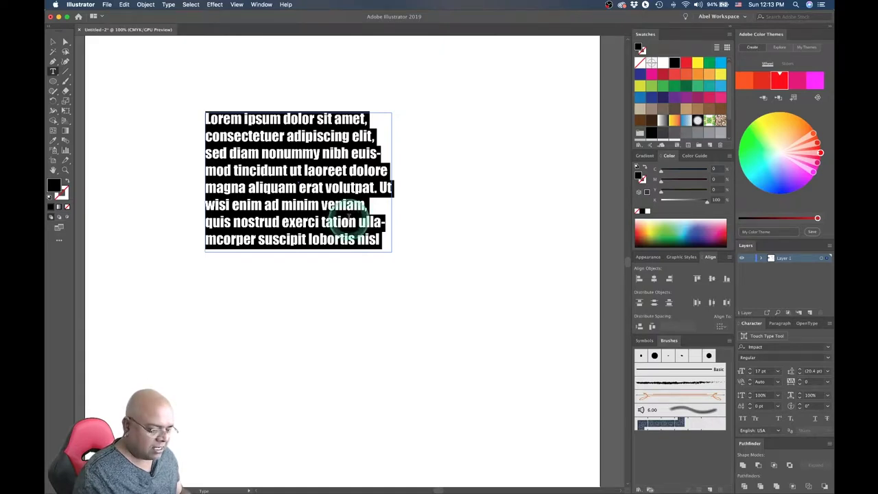
key("Escape")
key("ctrl+z")
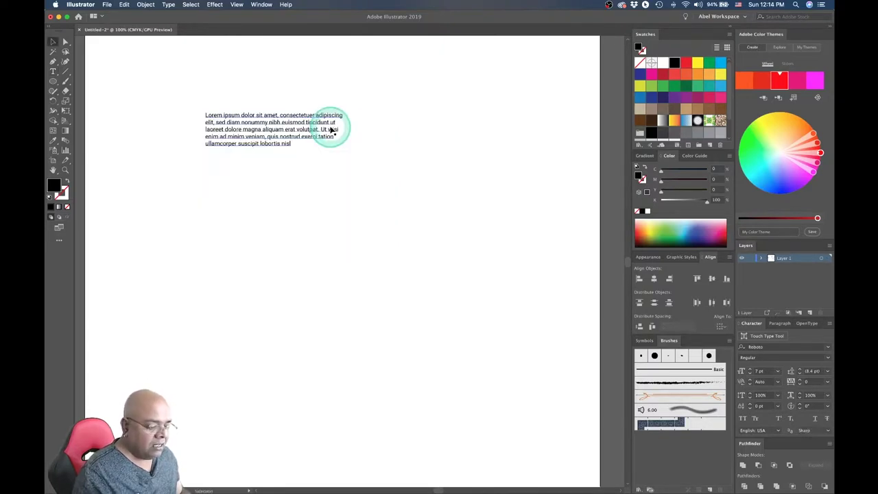
key("Delete")
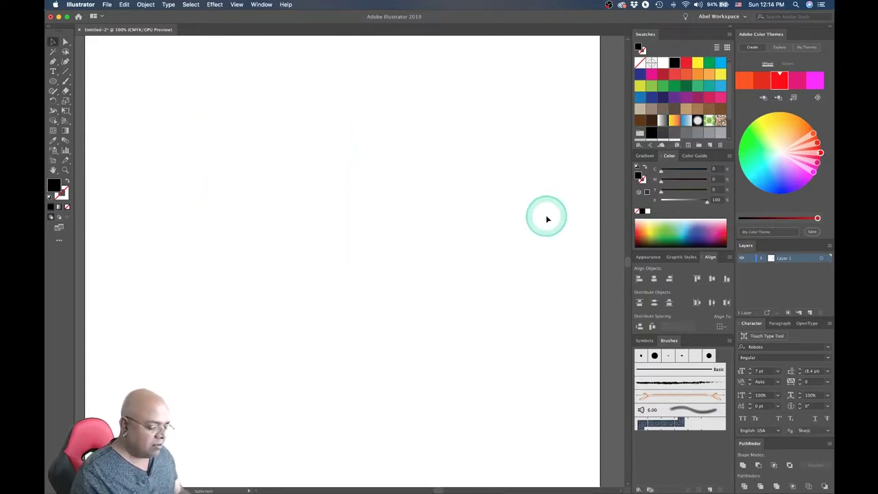
- Zoom to show the square, circle and ellipse at 100%, and select the Area Type Tool
key("space")
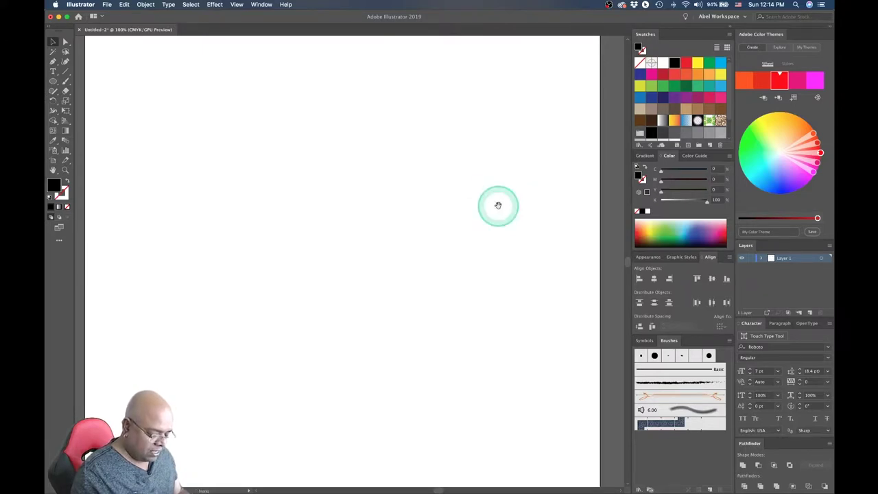
left_click(458, 209, "ctrl+alt")
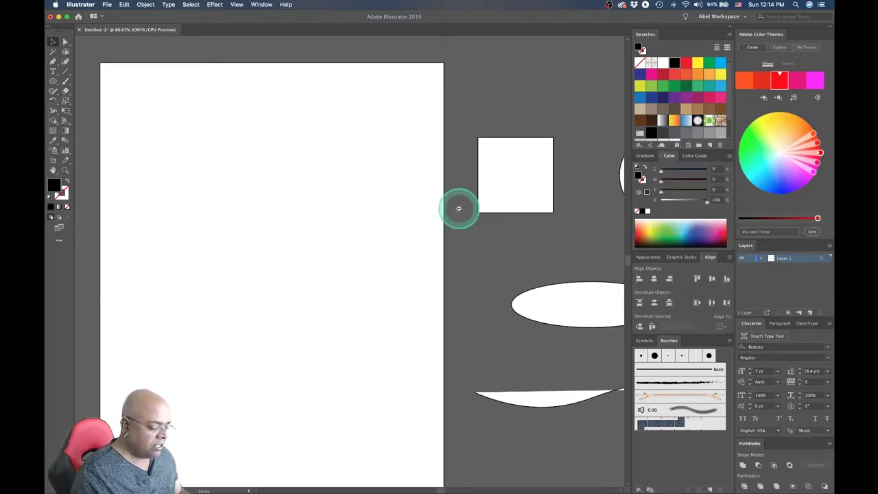
key("ctrl+1")
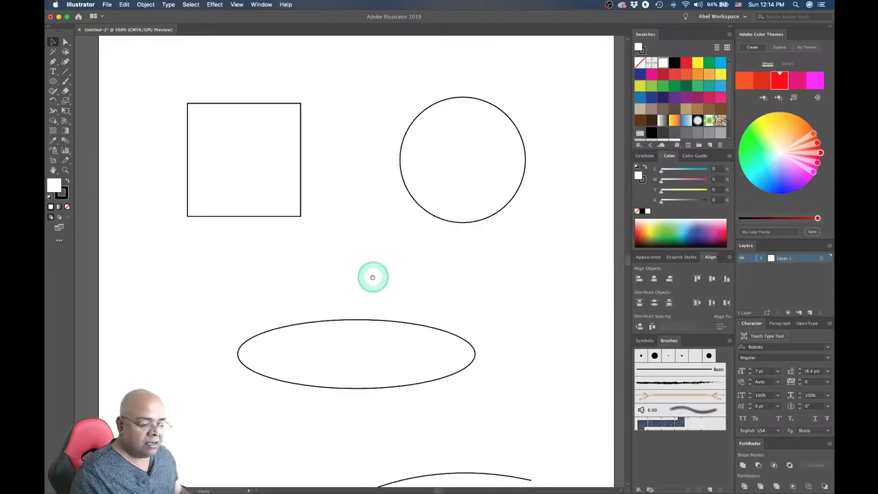
left_click(53, 71)
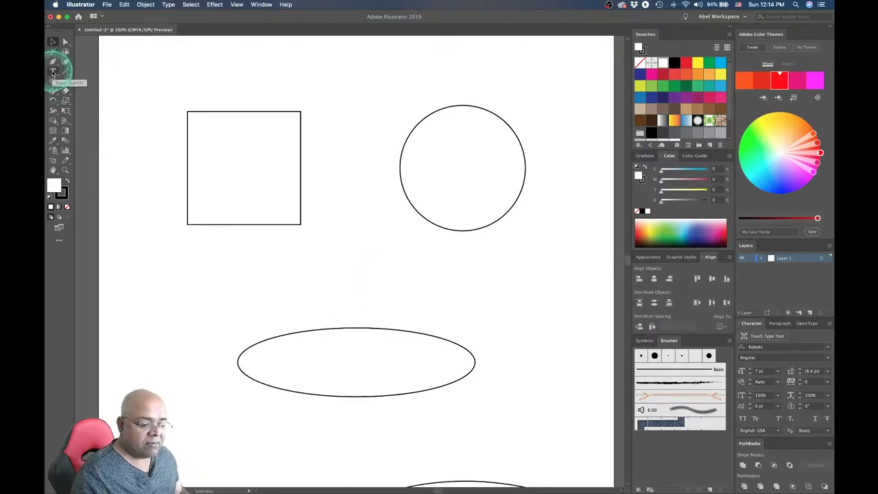
left_click(53, 72)
left_click(53, 73)
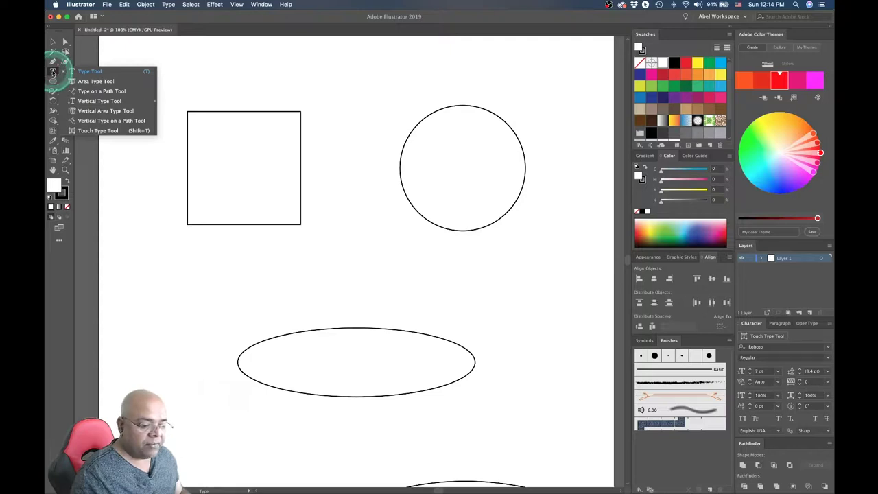
left_click(85, 82)
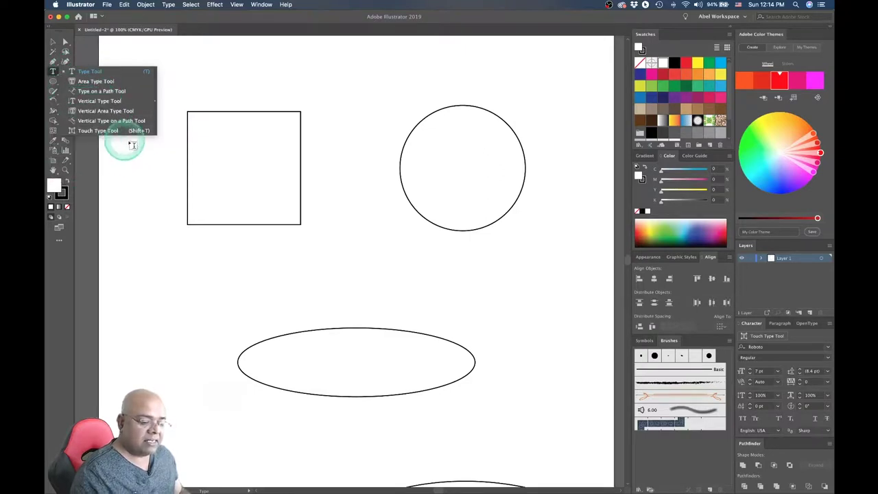
left_click(102, 83)
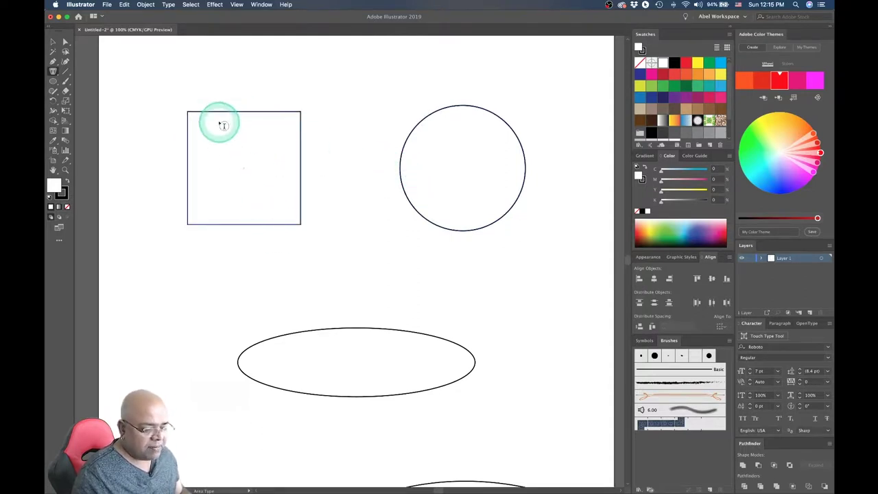
left_click(199, 122)
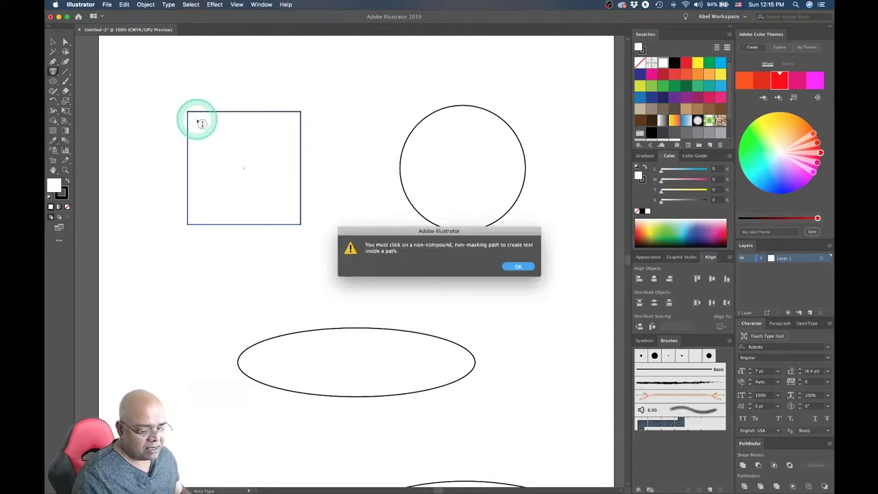
left_click(527, 266)
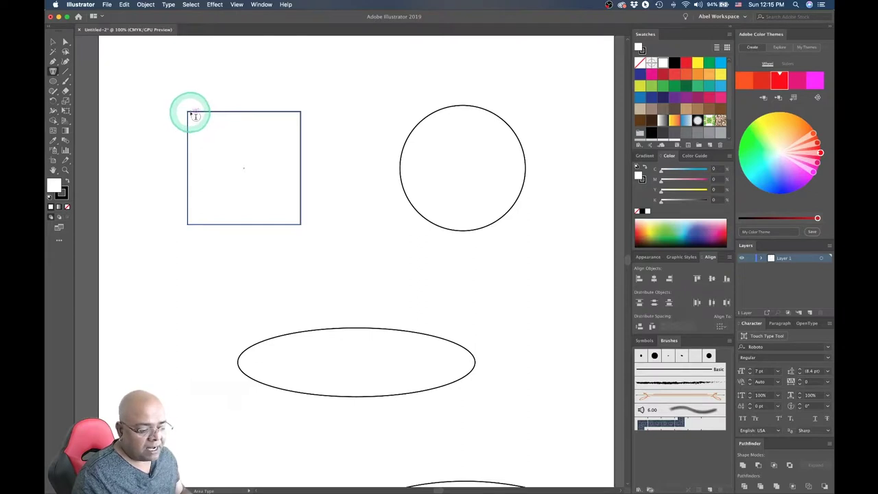
left_click(189, 113)
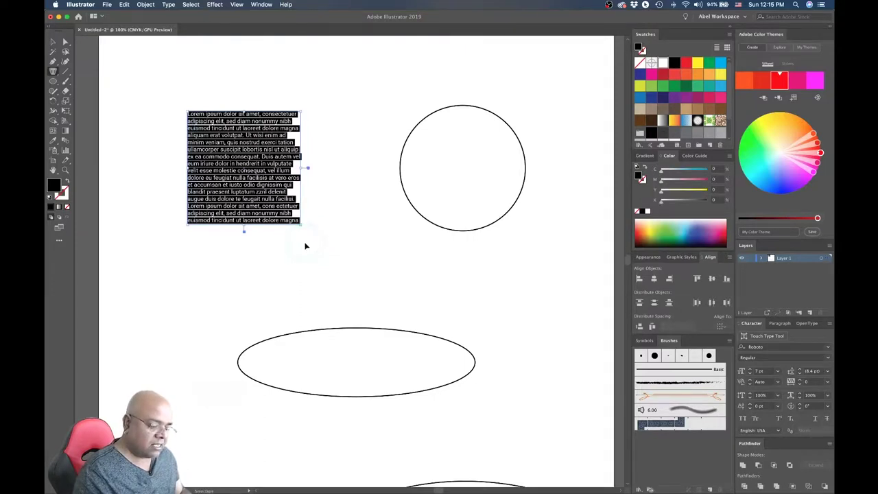
key("ctrl+z")
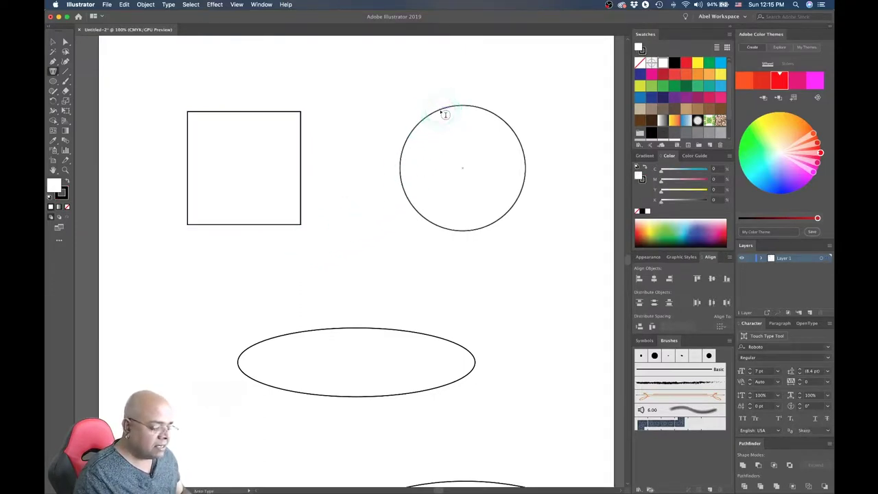
left_click(444, 114)
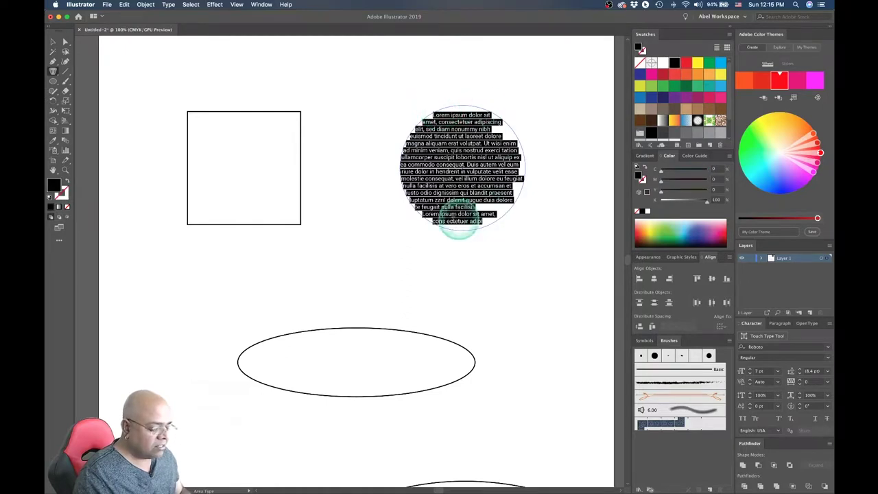
key("Escape")
left_click(349, 114)
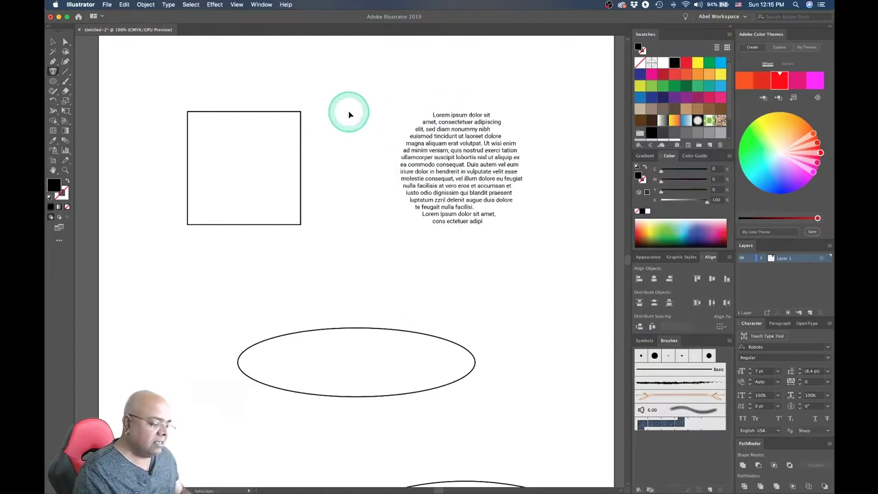
left_click(484, 161)
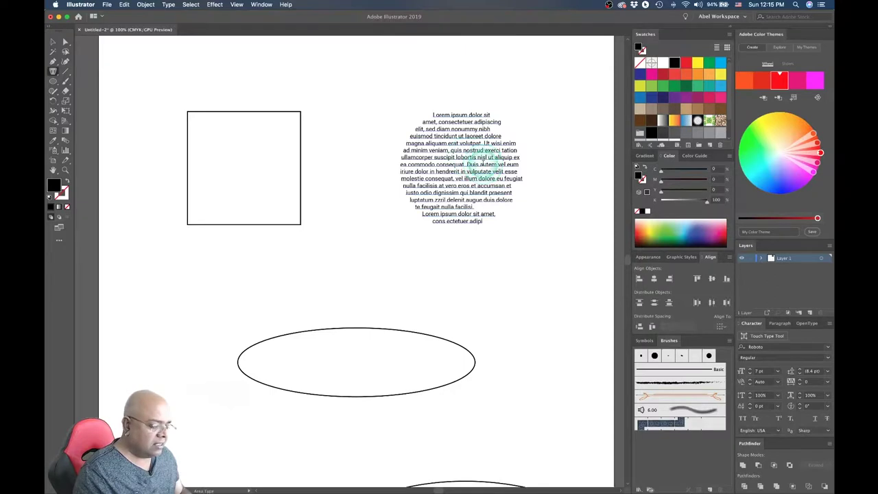
left_click(484, 162)
left_click(484, 167)
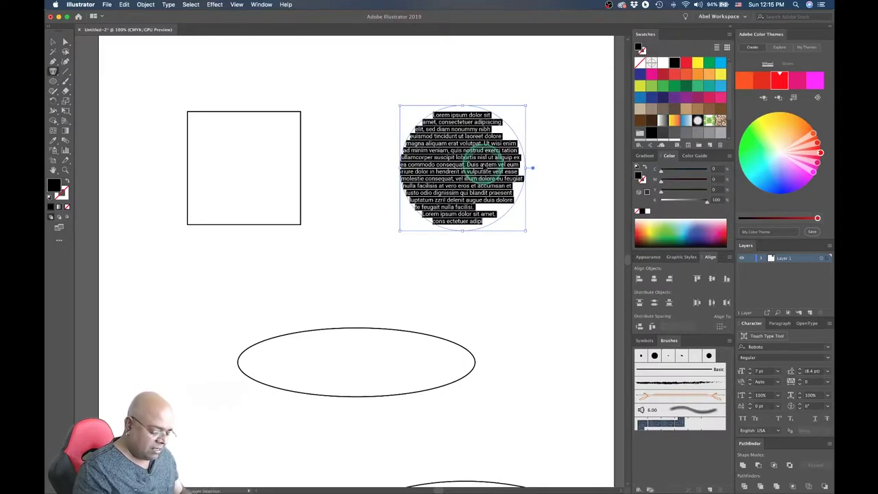
left_click(386, 167)
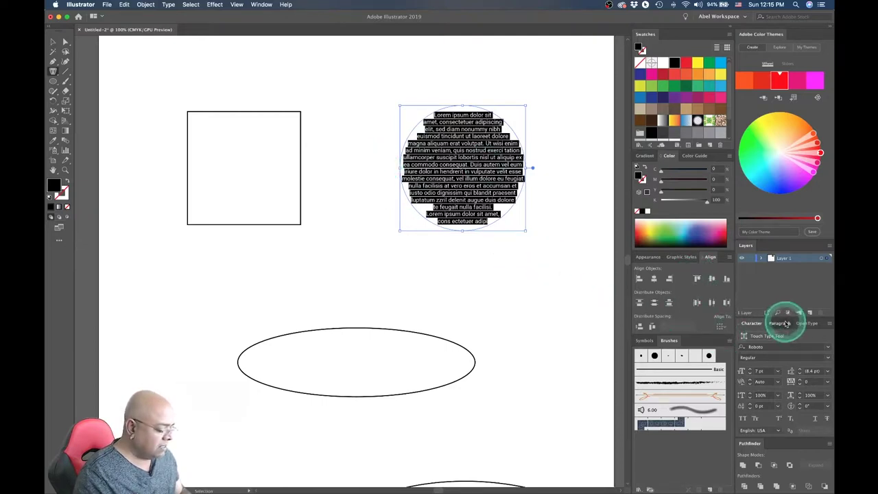
left_click(786, 323)
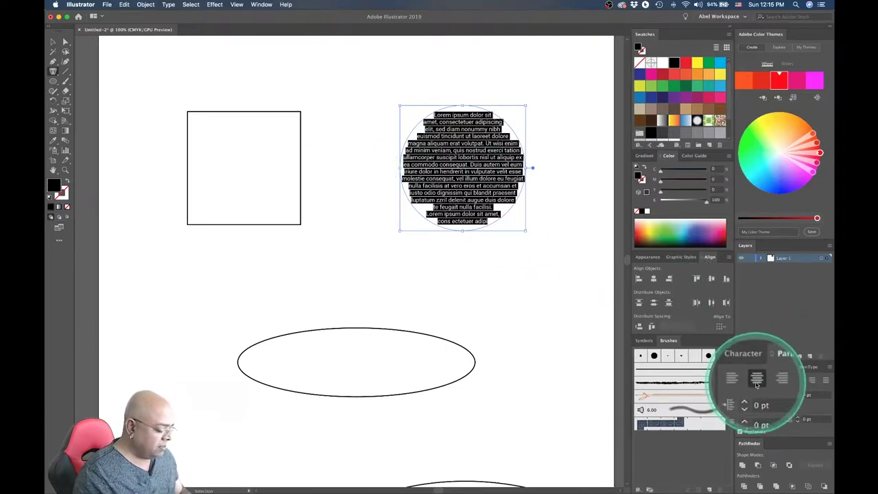
left_click(393, 308)
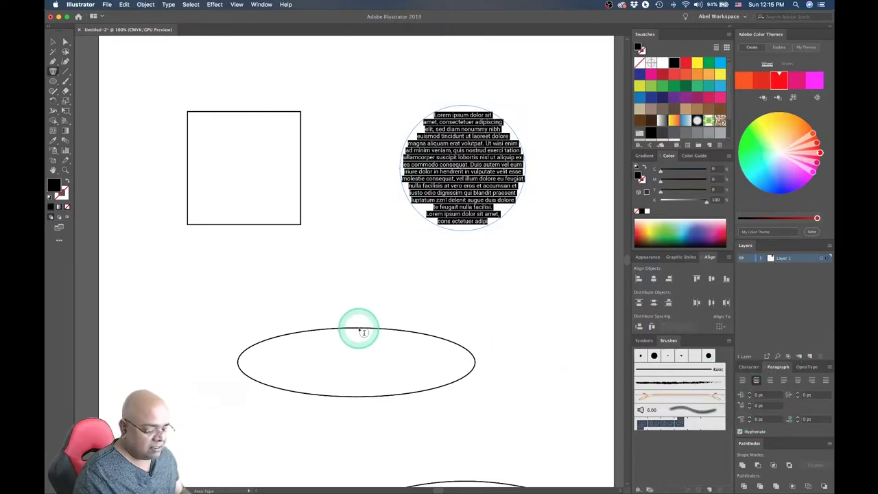
key("Escape")
- Undo the circle's text, fill the ellipse with placeholder text, then clear it out
key("ctrl+z")
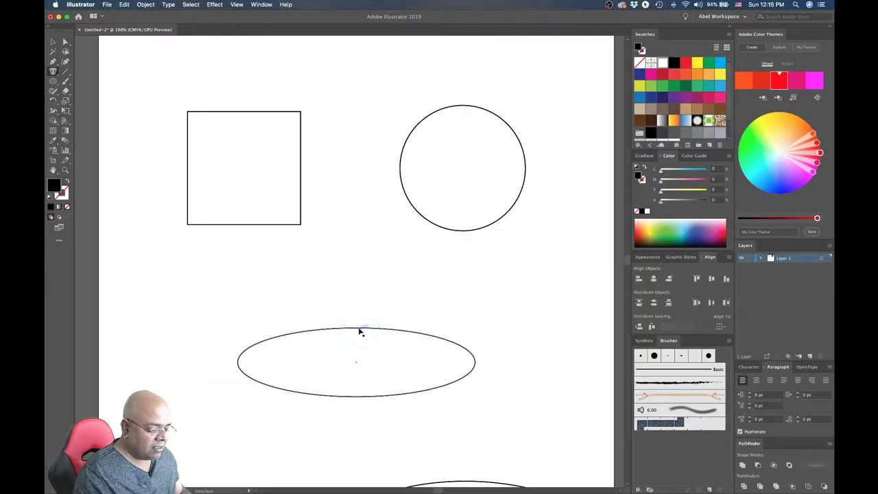
left_click(359, 332, "ctrl")
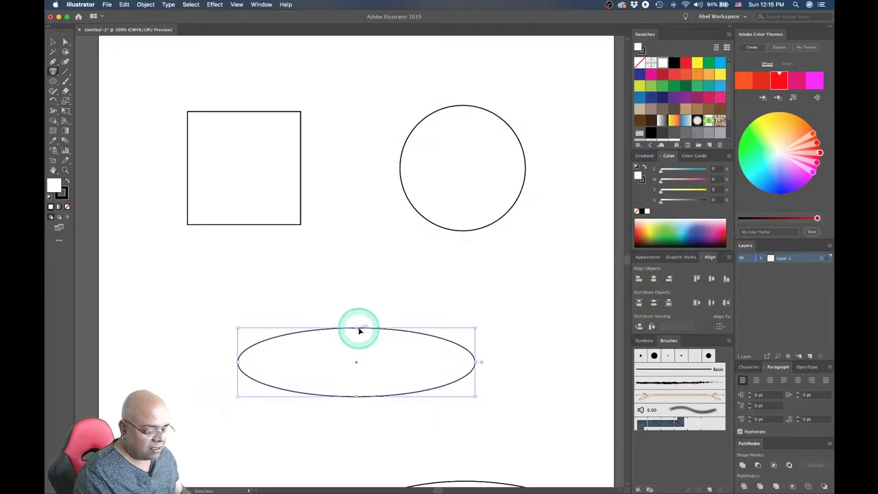
left_click(317, 332)
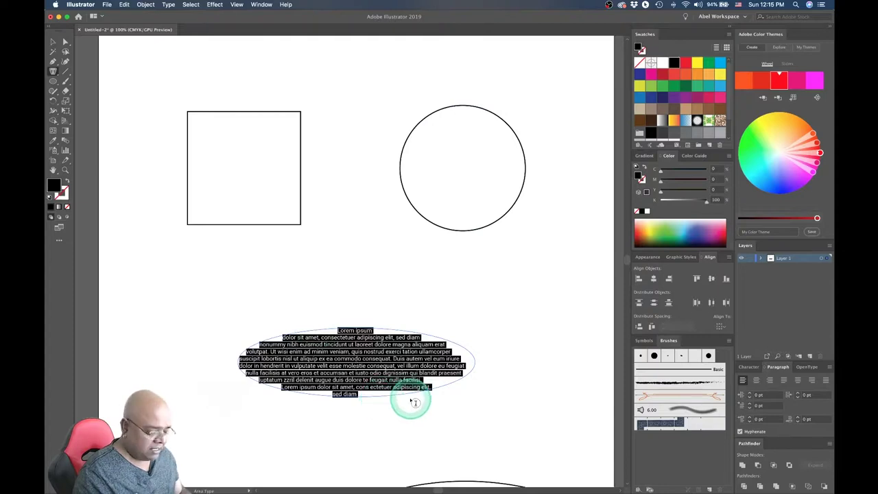
key("BackSpace")
key("Escape")
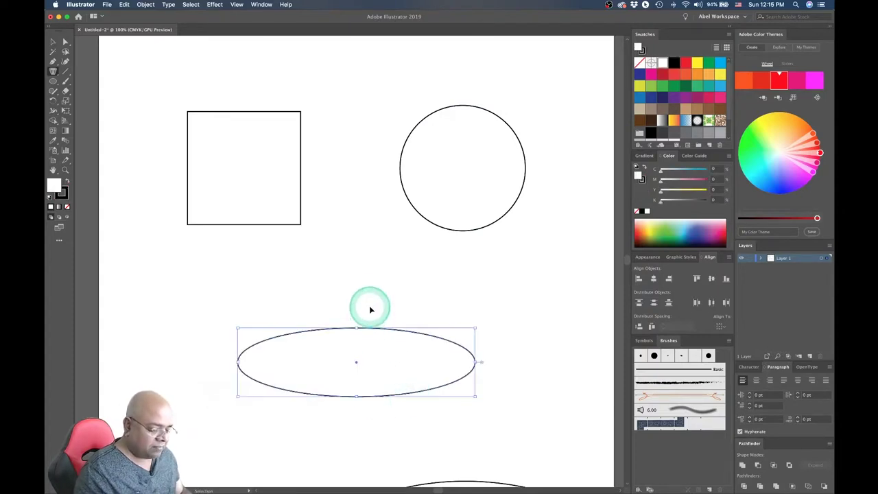
left_click(371, 302)
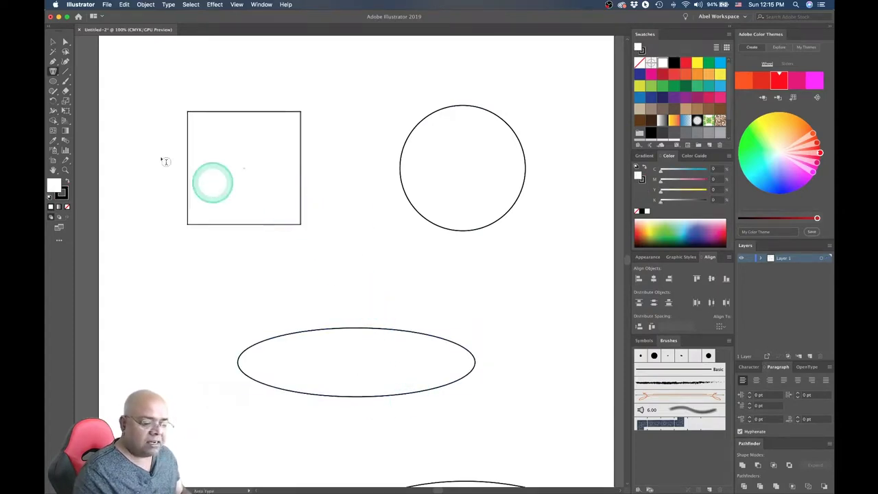
left_click(54, 72)
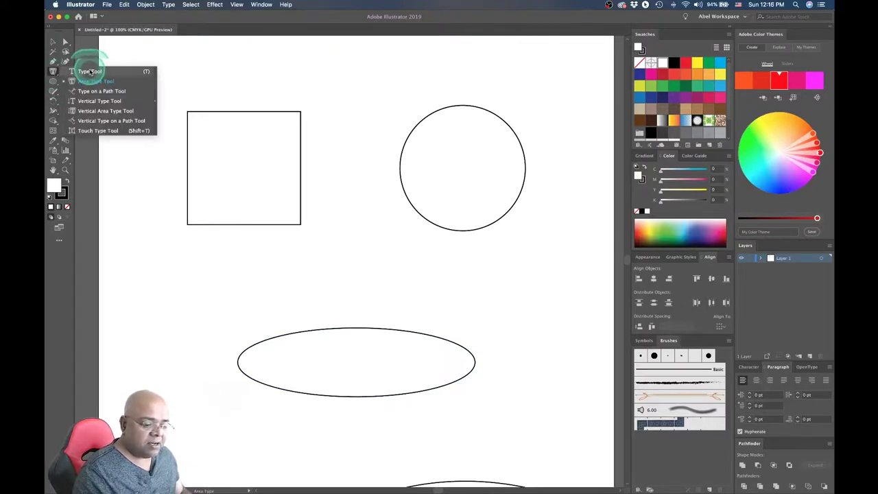
- With the Type Tool, drag a text box below the wavy line at the page's lower right
left_click(90, 71)
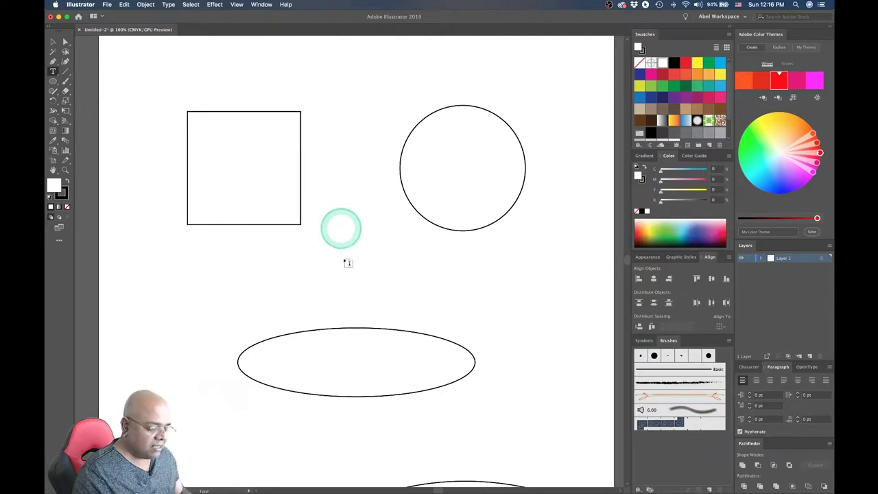
scroll(412, 141, "down", 5)
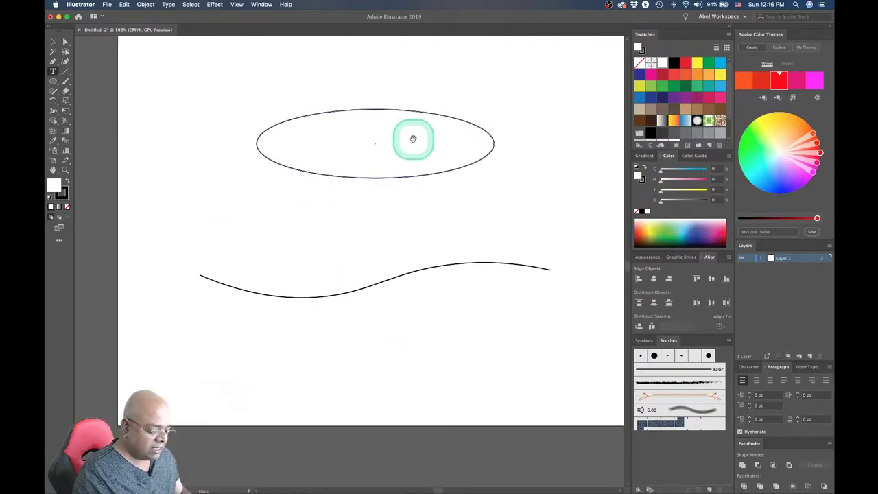
left_click_drag(429, 348, 550, 411)
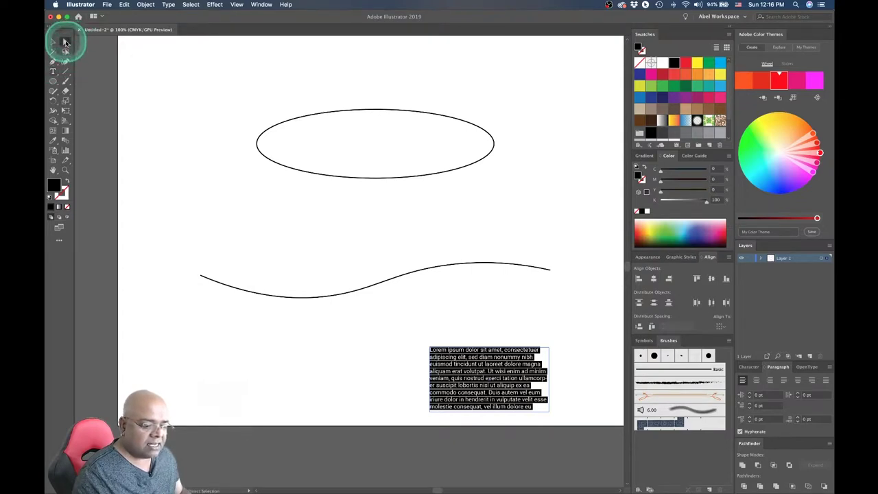
- Select the area text box's top-right corner point and pull it up and inward
left_click(65, 41)
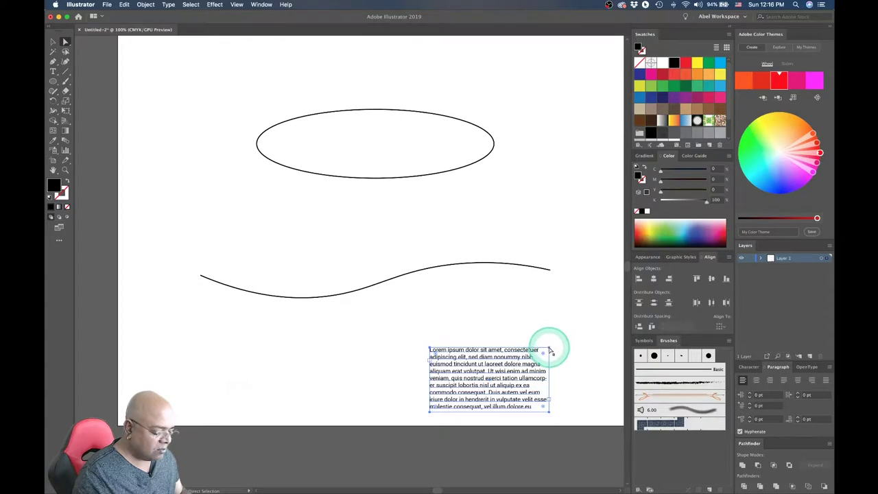
left_click(550, 351)
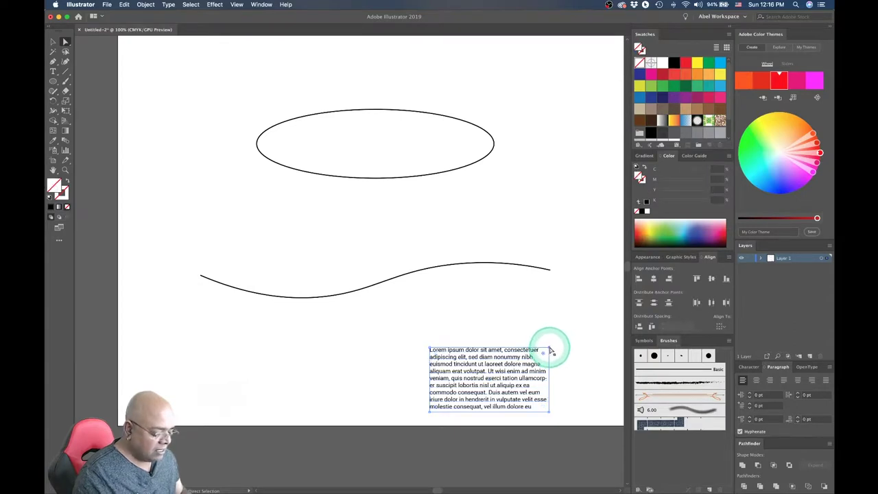
left_click(434, 351)
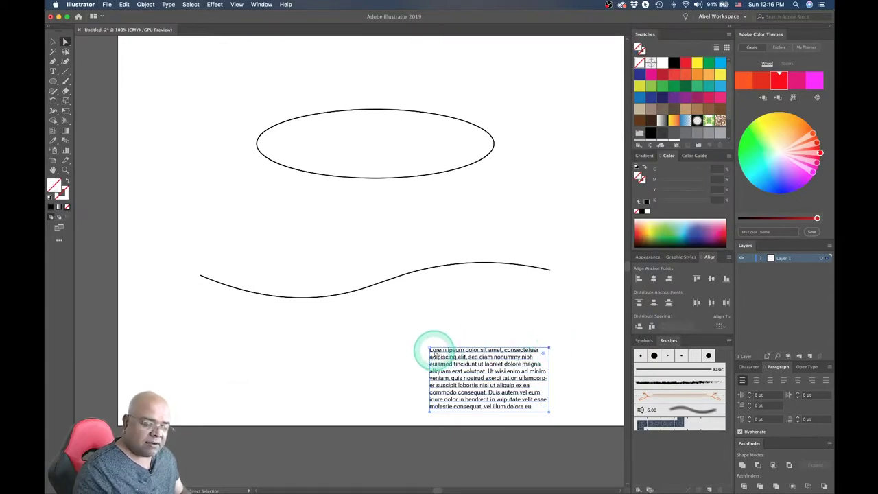
left_click(549, 351)
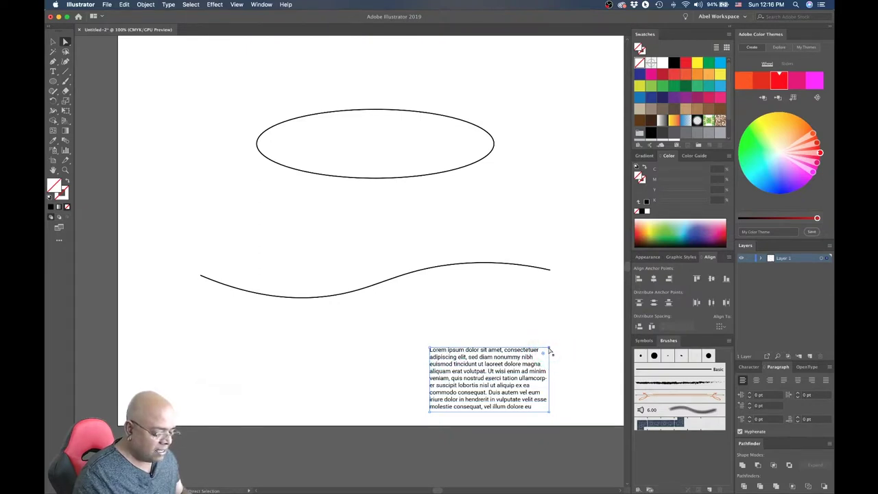
left_click(550, 351)
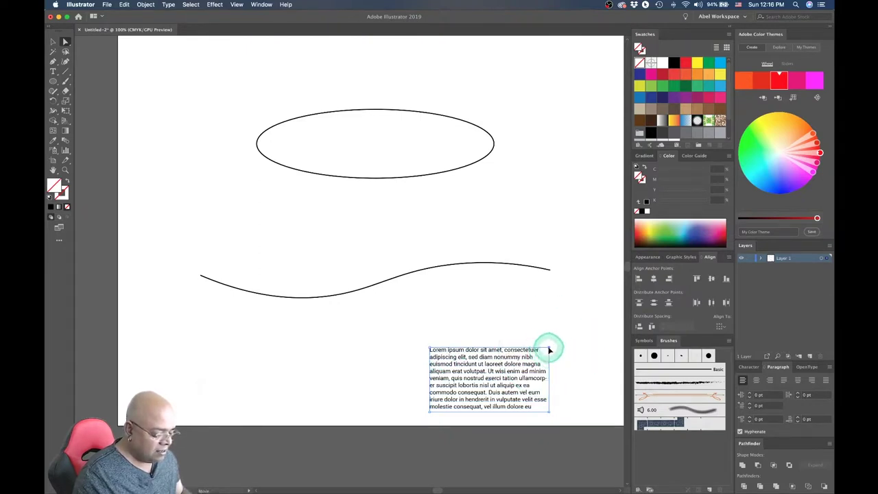
left_click_drag(549, 350, 511, 327)
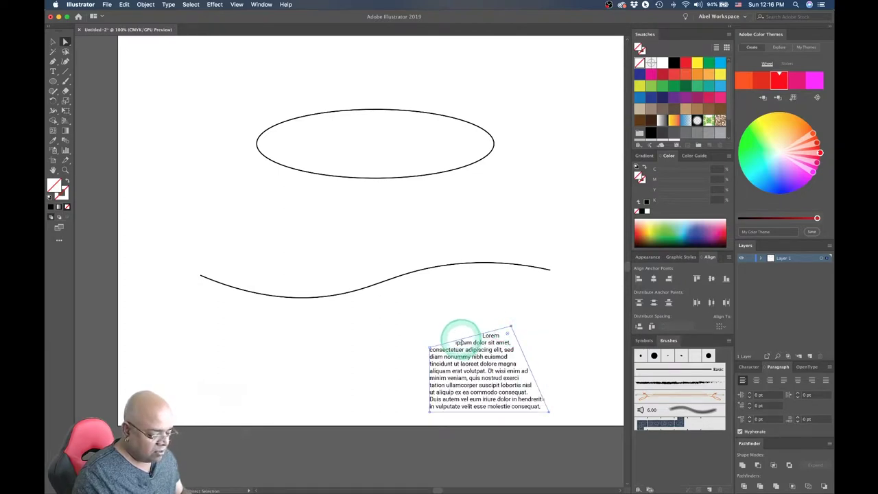
- Add an anchor on the box's right edge, drag it outward, then delete the text box
left_click(53, 61)
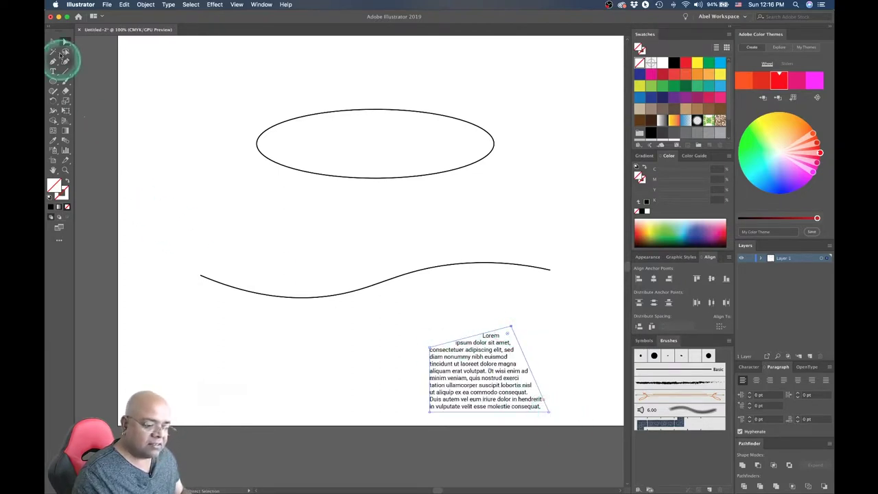
left_click(541, 398)
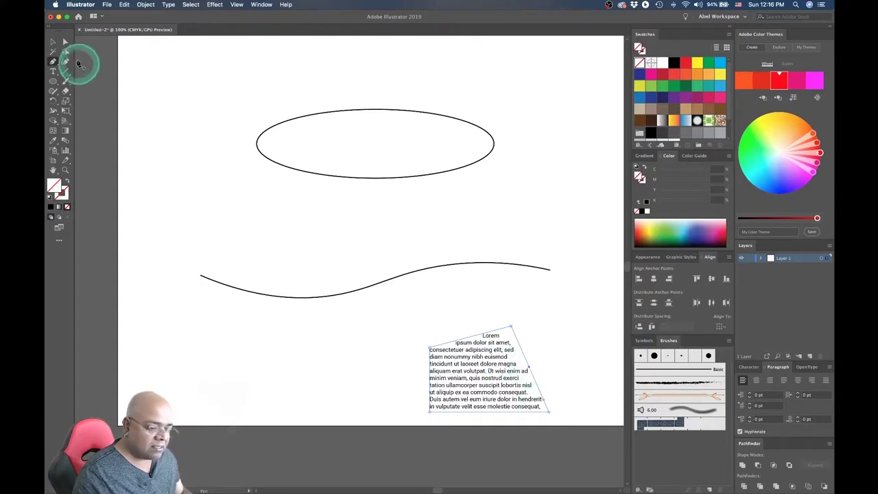
left_click(66, 42)
left_click(530, 369)
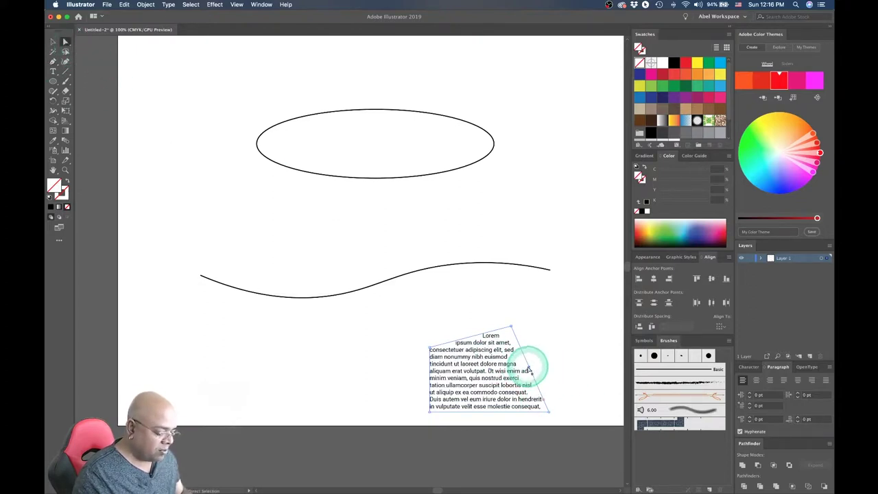
left_click_drag(530, 371, 588, 359)
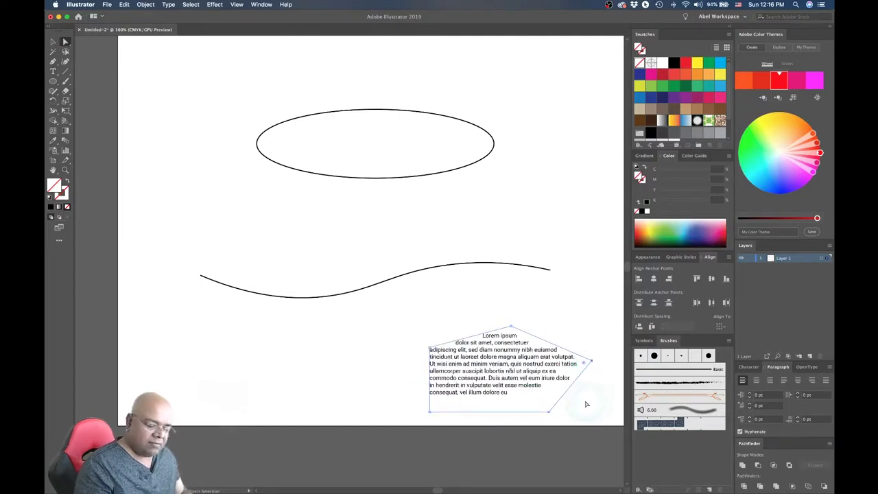
left_click(553, 383)
key("Delete")
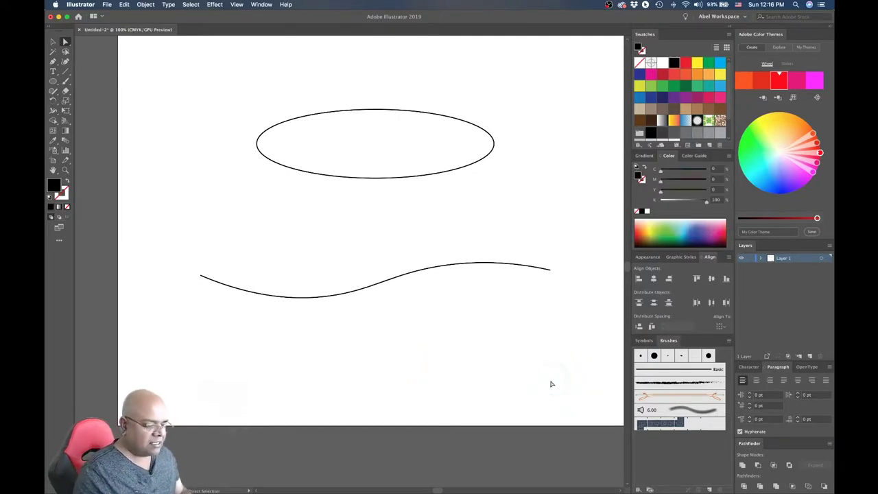
- Choose the Type on a Path Tool from the Type tool flyout
left_click(411, 181)
left_click(52, 128)
left_click(53, 71)
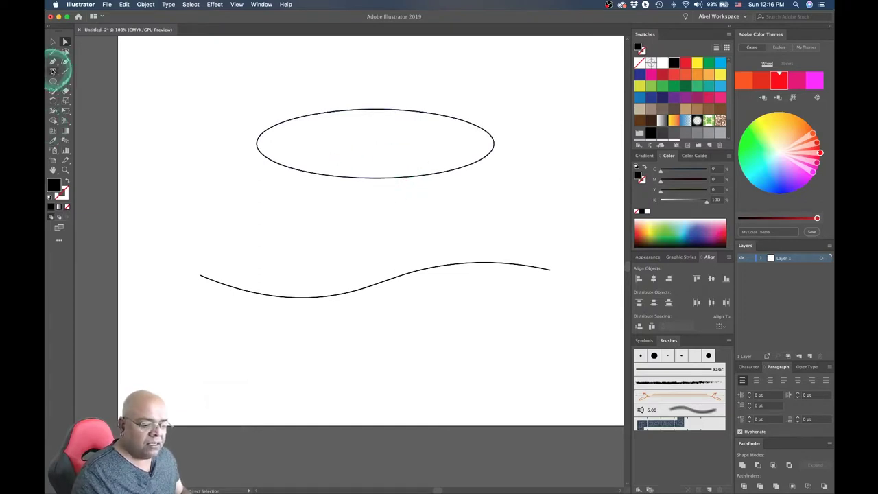
left_click_drag(52, 71, 94, 89)
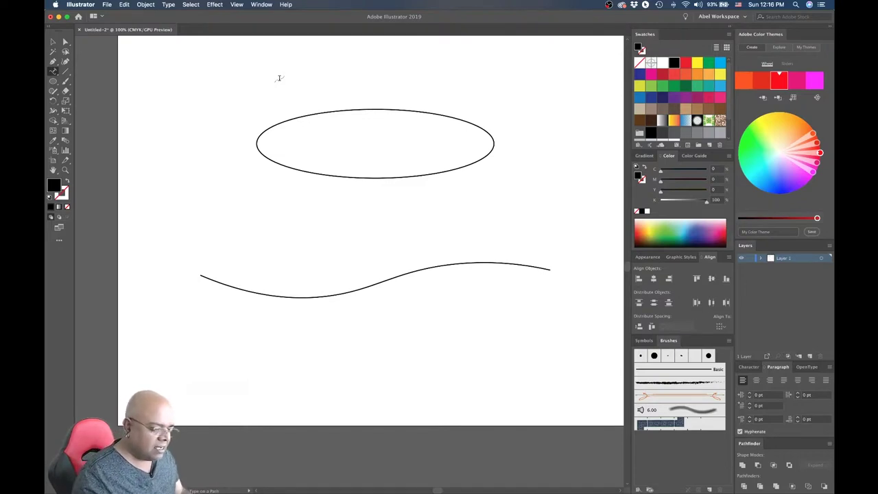
- Bring the wavy line into view and click it to flow placeholder text along it
scroll(279, 77, "down", 5)
scroll(280, 77, "left", 3)
left_click_drag(302, 185, 255, 238)
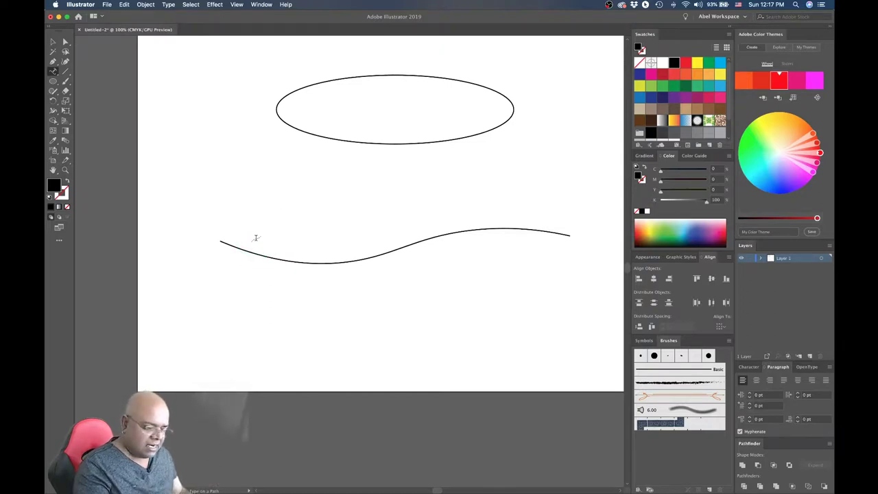
left_click(251, 238)
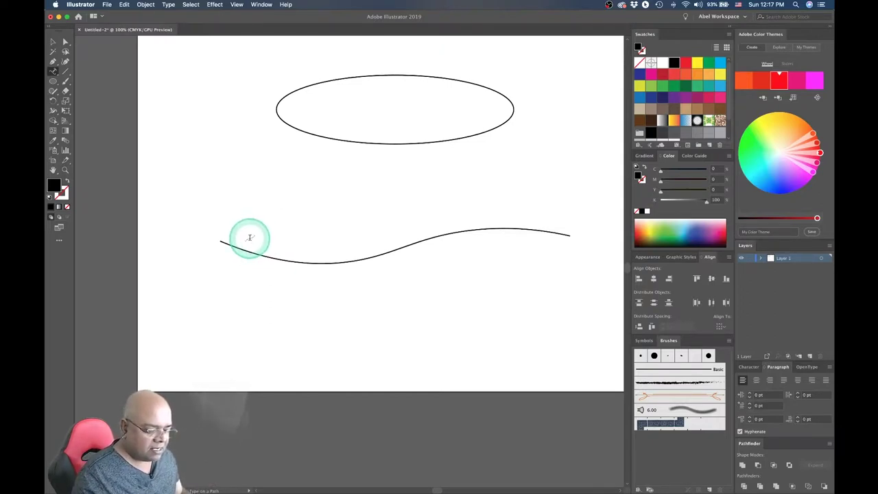
left_click_drag(250, 238, 237, 238)
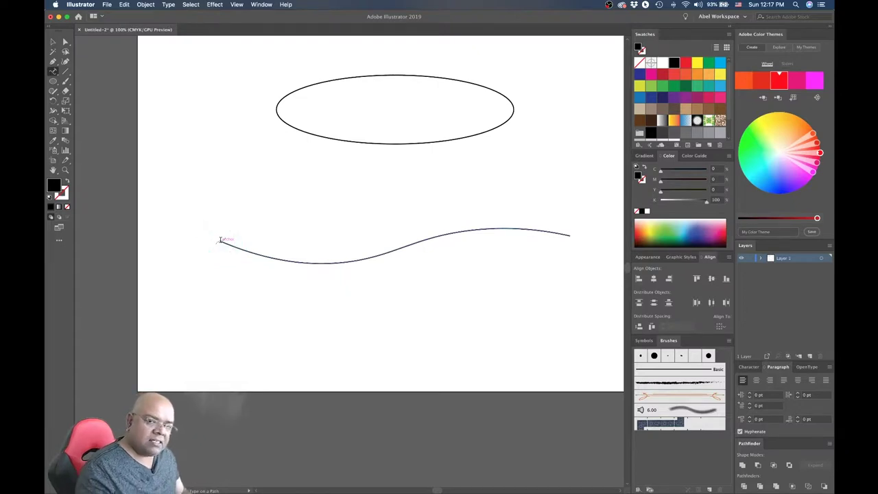
left_click_drag(321, 270, 345, 262)
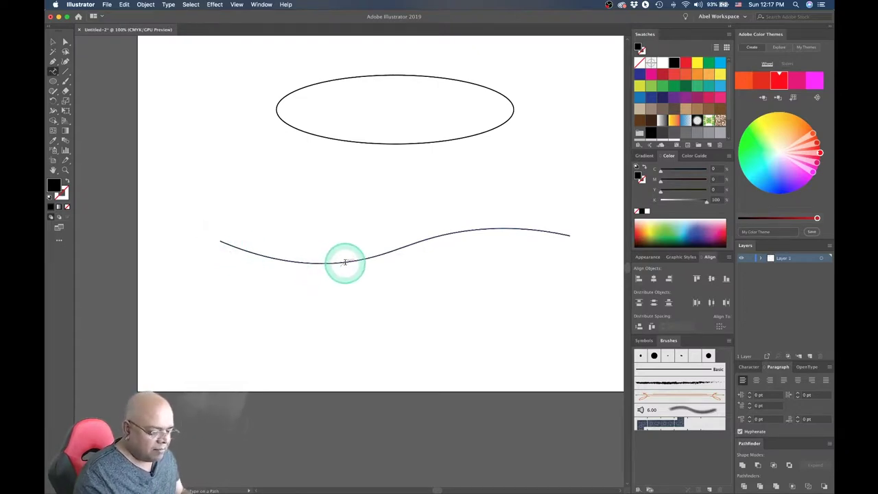
left_click_drag(269, 245, 352, 261)
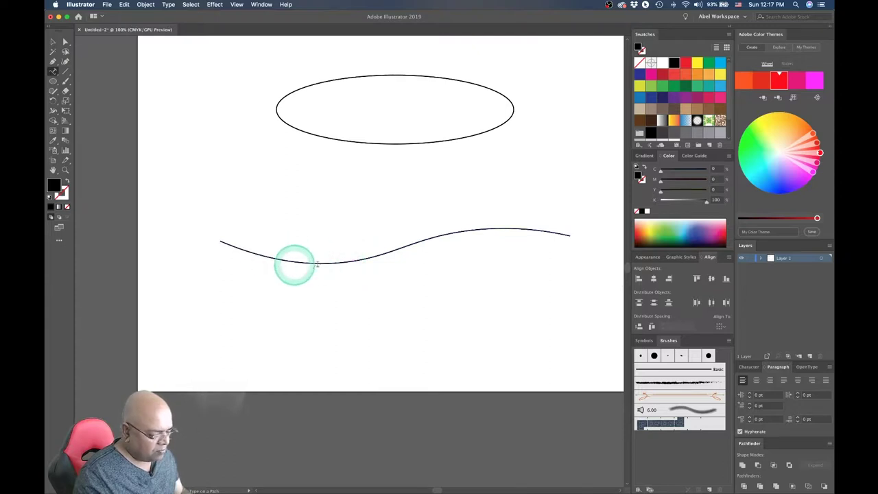
left_click(352, 259)
- Drag the path text's brackets along the wavy line and change its paragraph alignment
mouse_move(352, 259)
left_mouse_down()
mouse_move(386, 244)
mouse_move(568, 250)
left_mouse_up()
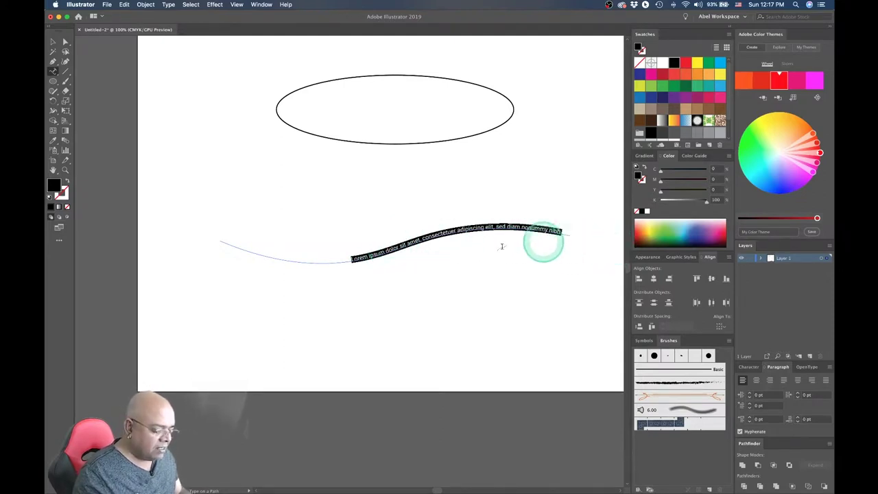
left_click_drag(568, 249, 349, 261)
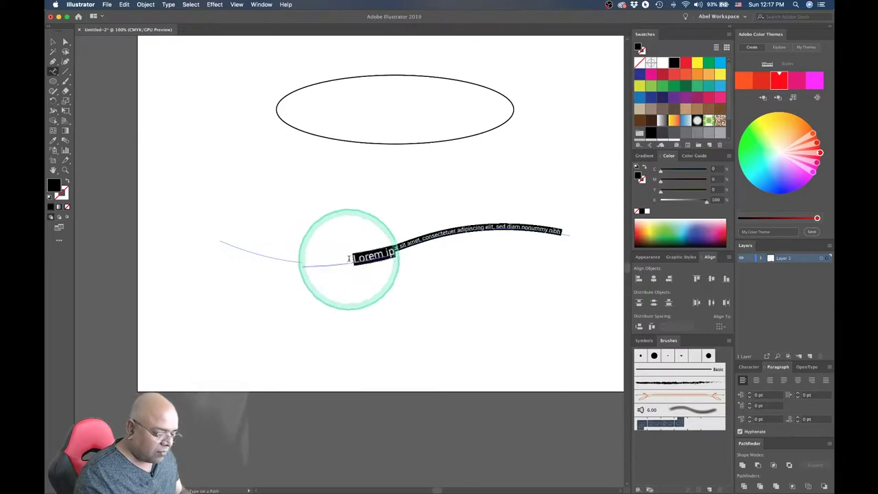
mouse_move(350, 259)
left_mouse_down()
mouse_move(467, 243)
mouse_move(227, 239)
mouse_move(441, 260)
left_mouse_up()
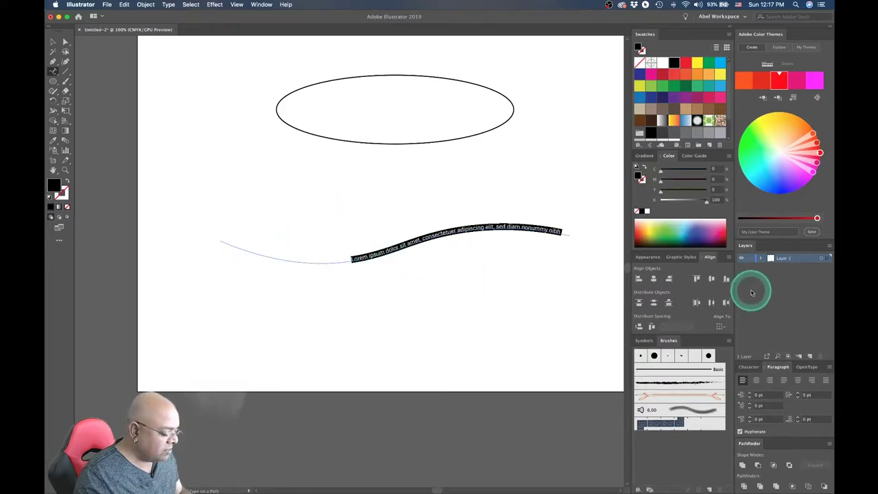
left_click(758, 382)
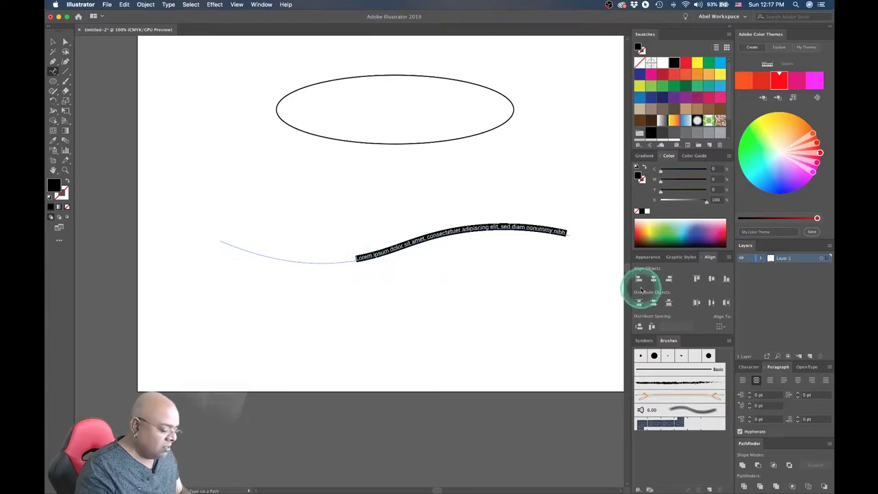
- Undo, restart the path text at the wavy line's left end, and deselect
key("super+z")
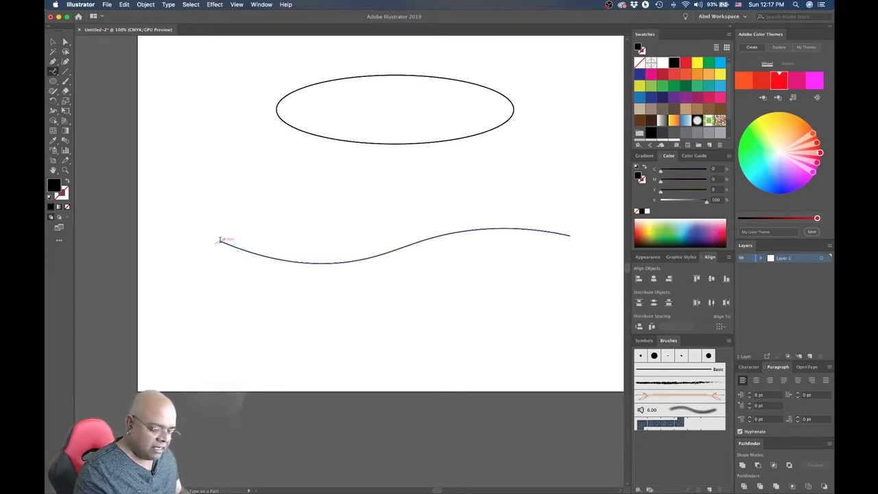
left_click(220, 240)
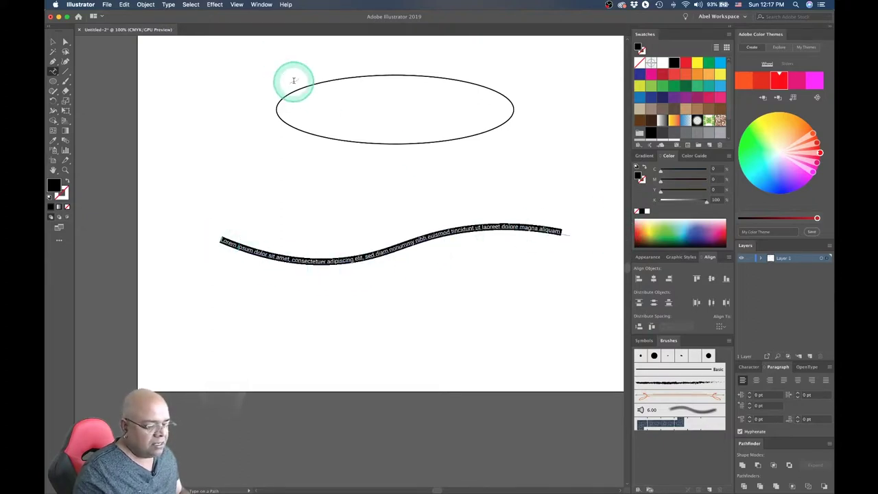
left_click(259, 171)
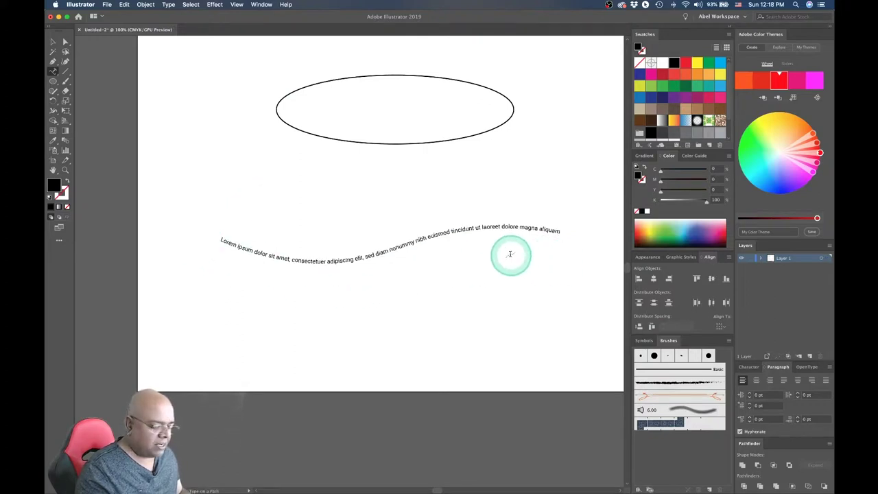
- Flow Lorem ipsum placeholder text along the ellipse's outline, starting at its left edge
key("a")
double_click(425, 241)
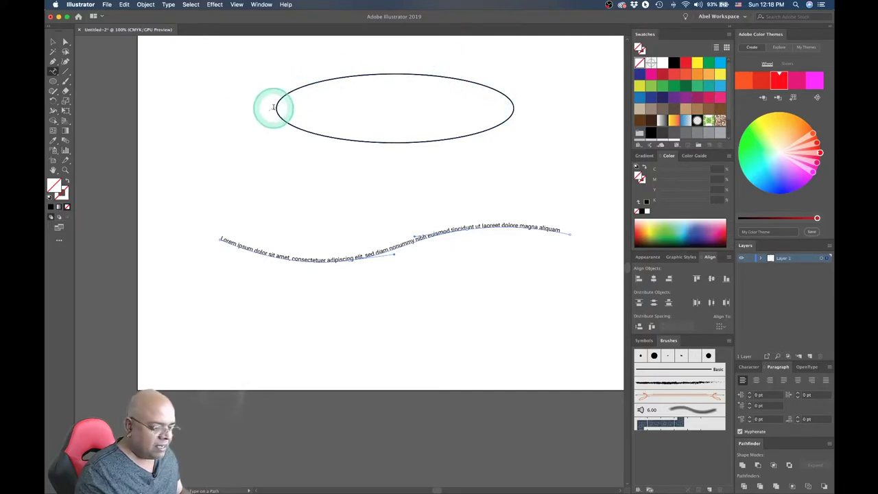
left_click(275, 106)
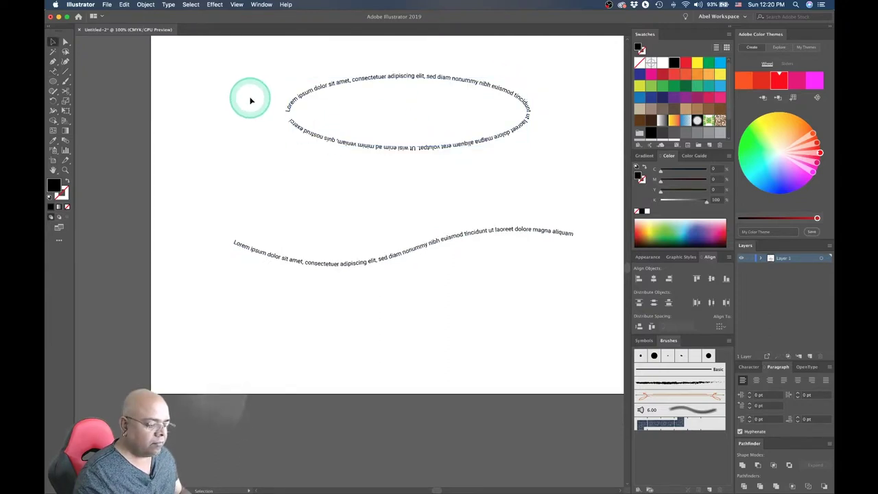
- Pan up to bring the empty square and circle into view and deselect everything
scroll(325, 98, "up", 5)
scroll(295, 249, "up", 5)
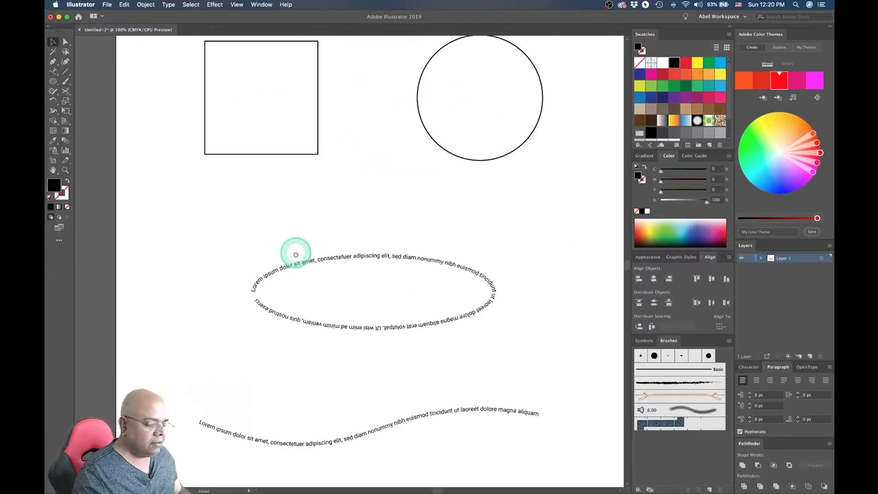
left_click_drag(360, 122, 337, 242)
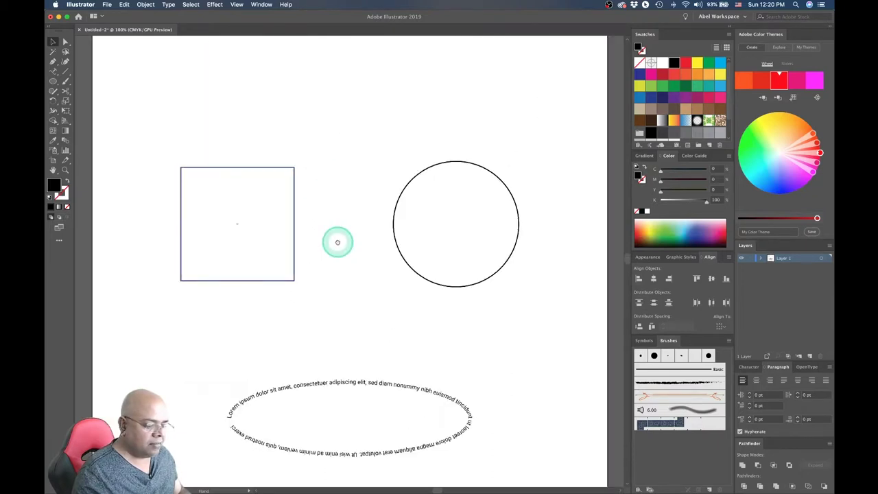
left_click(337, 243)
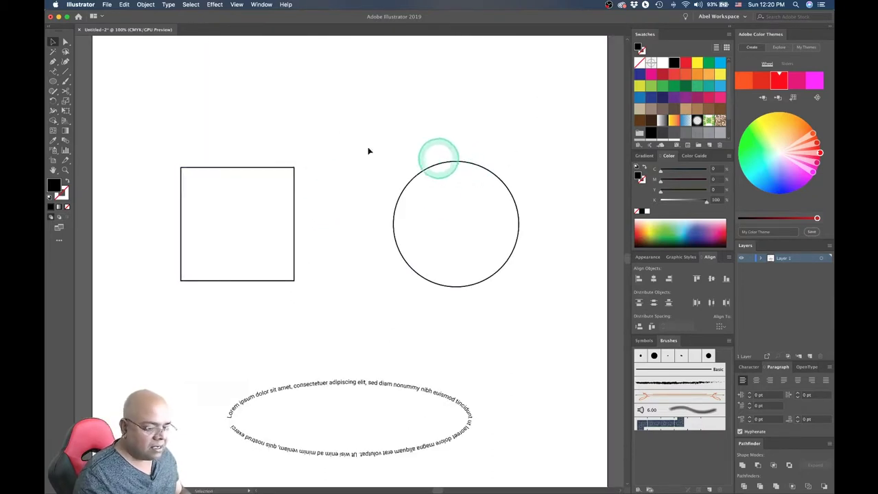
left_click(53, 71)
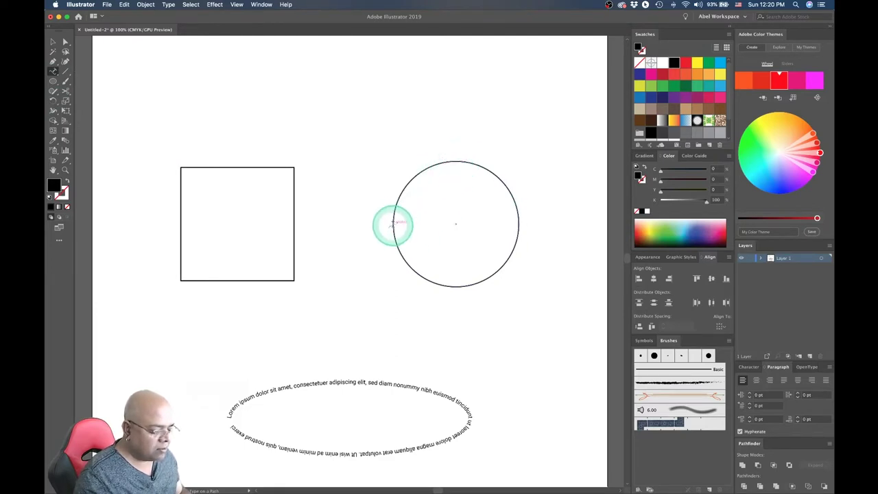
- Wrap Lorem ipsum placeholder text around both the circle and the square
left_click(392, 223)
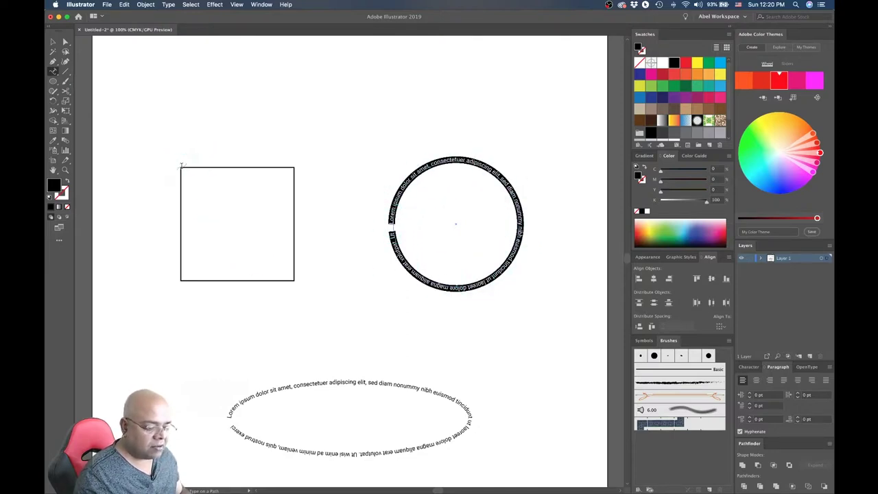
left_click(182, 166)
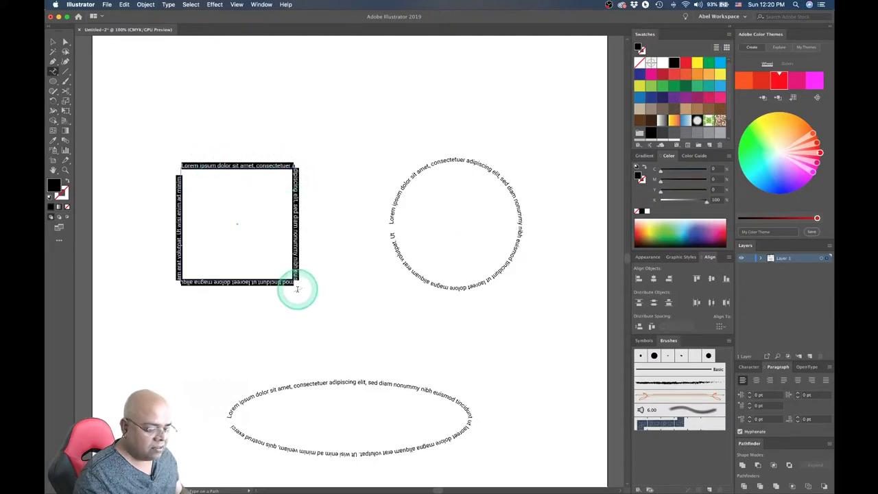
key("Escape")
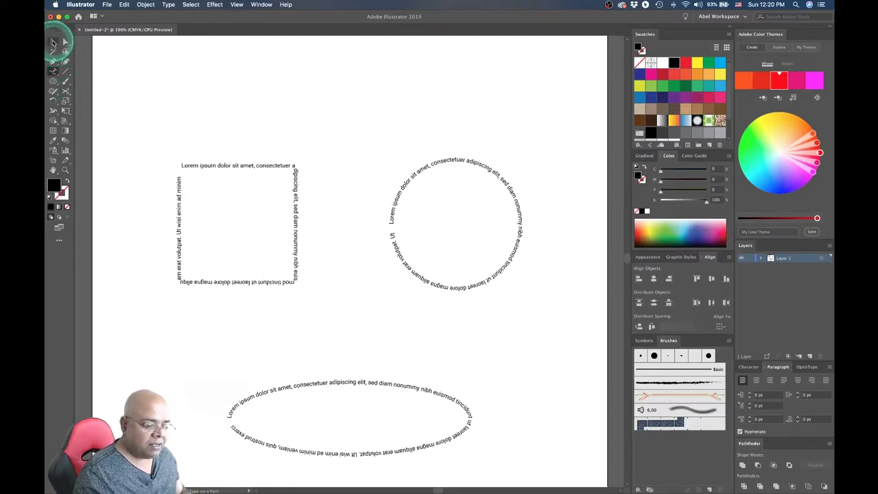
left_click(53, 43)
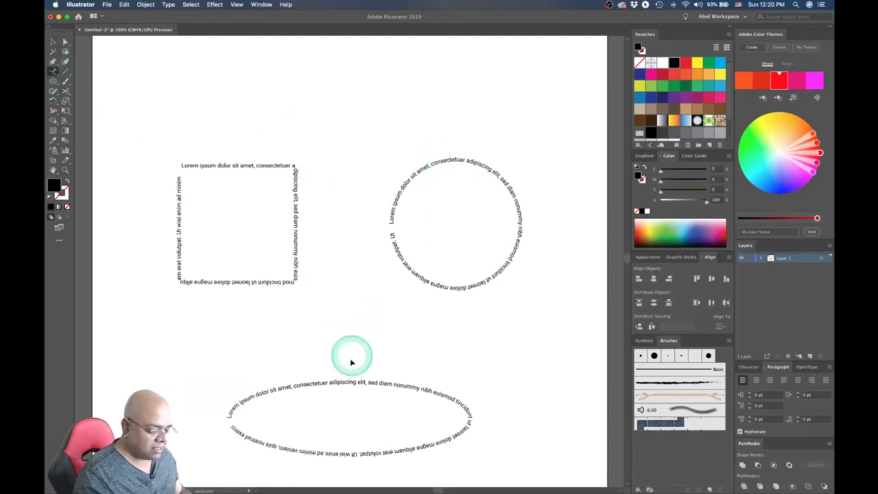
double_click(364, 389)
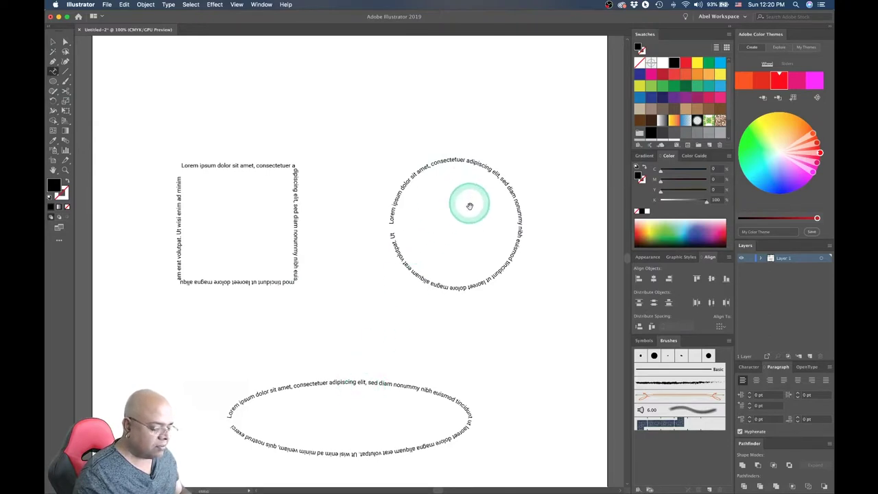
- Zoom in on the circle and select the text running around it
left_click(467, 235)
left_click(336, 228)
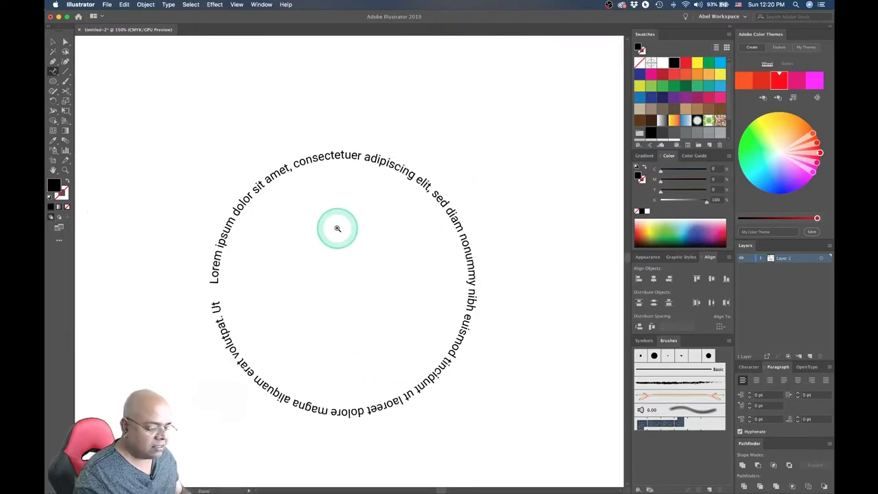
left_click(345, 249)
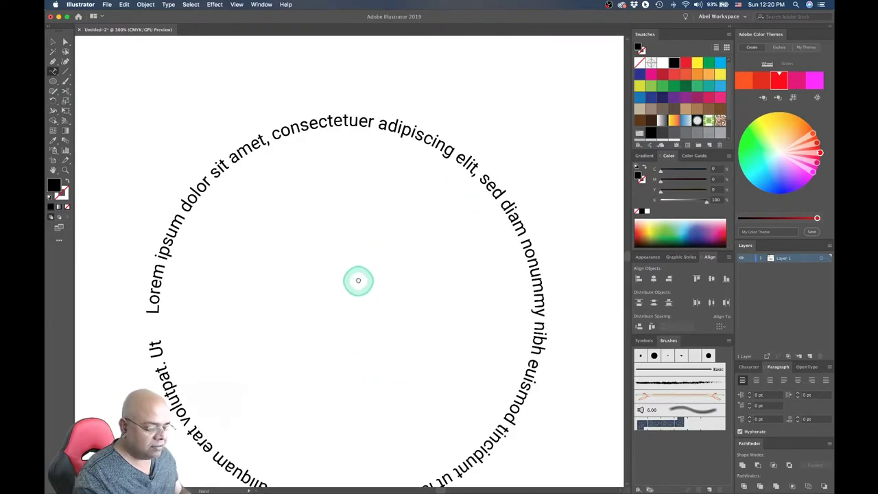
left_click_drag(357, 281, 362, 253)
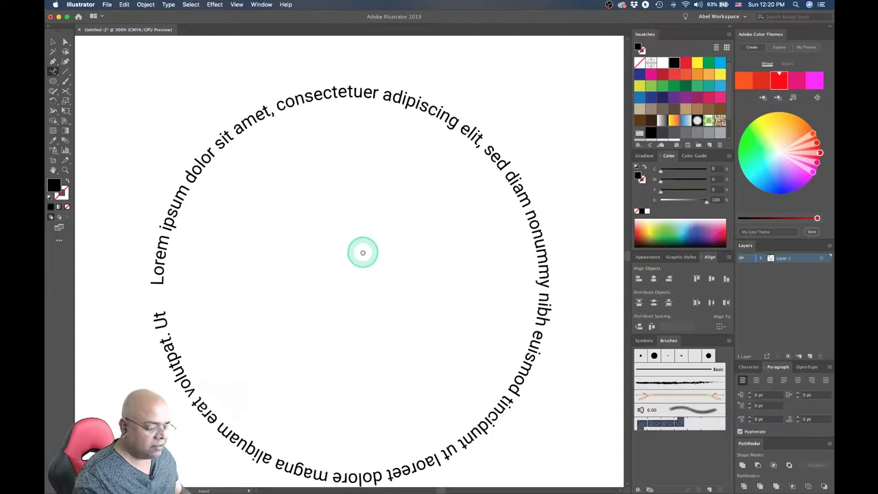
left_click(541, 288)
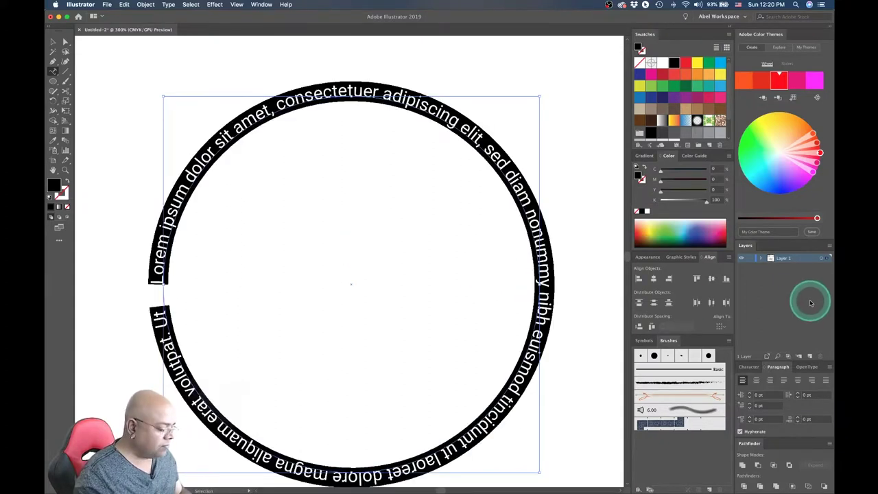
- Set the circle's path text to 11 pt in the Character panel and select all of it
left_click(756, 379)
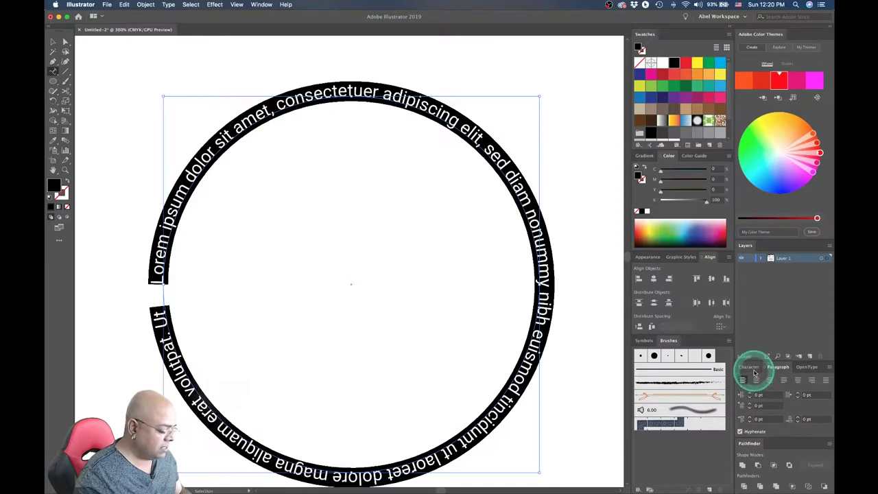
left_click(749, 367)
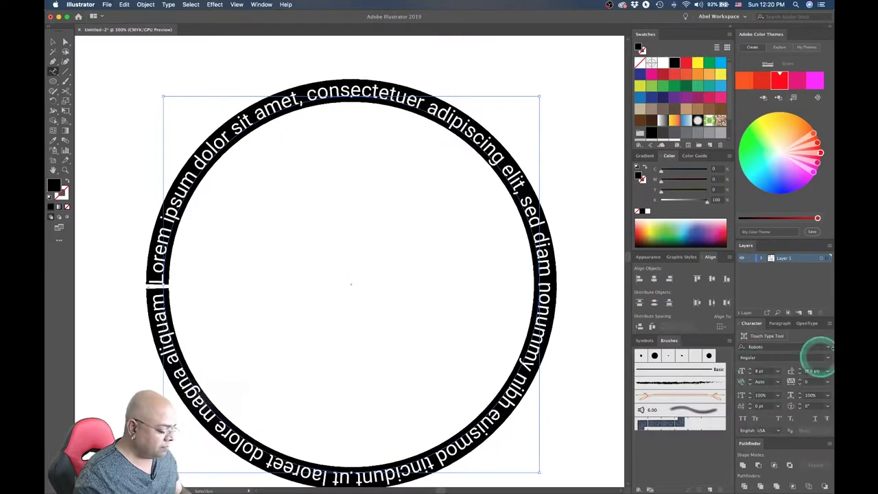
left_click(778, 372)
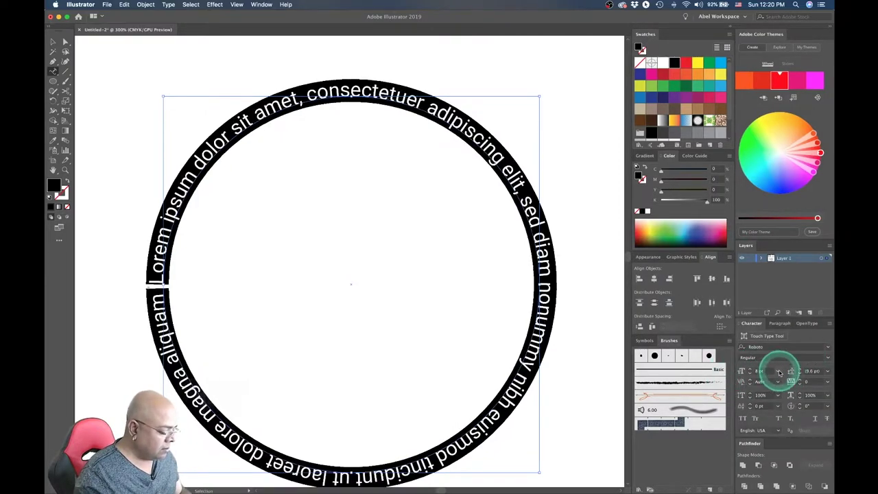
mouse_move(779, 371)
left_mouse_down()
mouse_move(793, 333)
mouse_move(790, 280)
left_mouse_up()
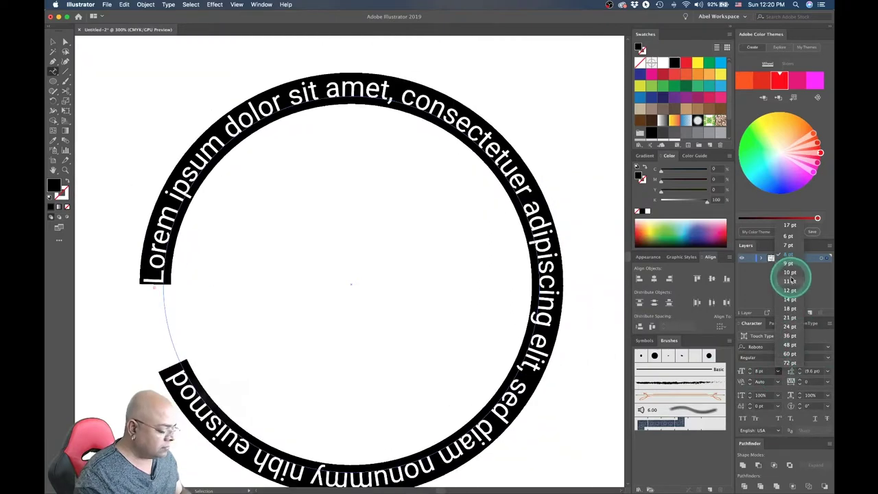
left_click(790, 280)
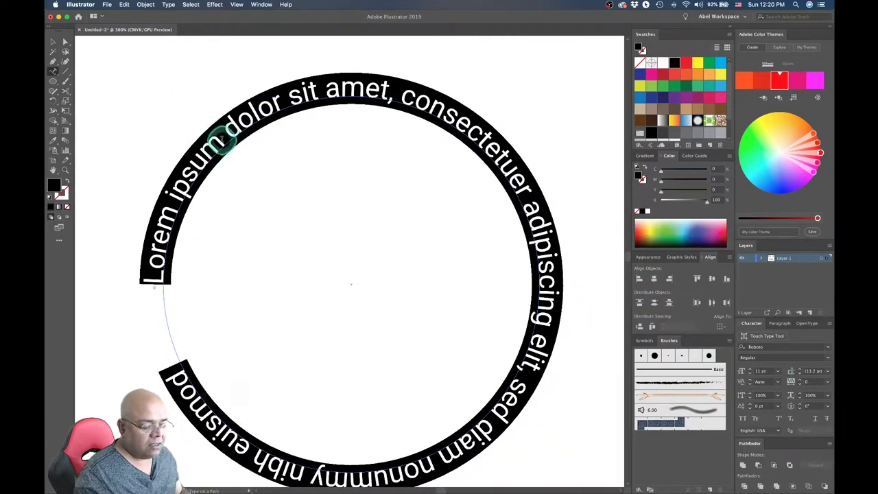
left_click(221, 141)
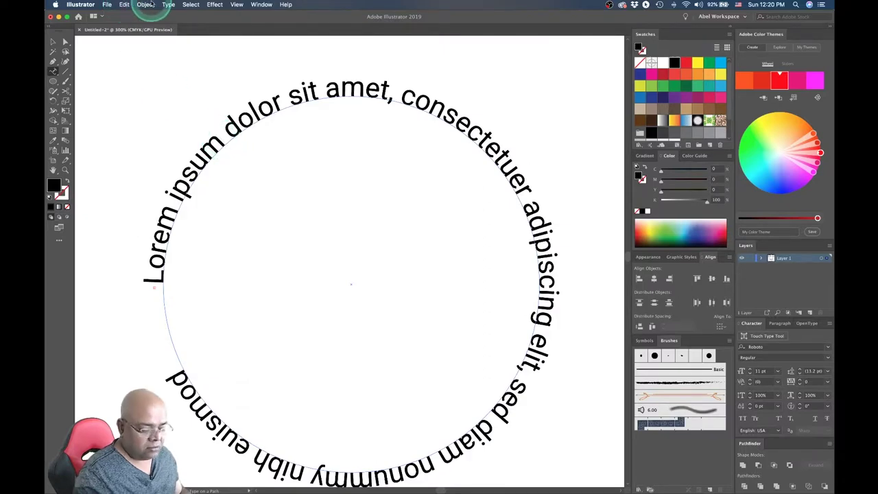
key("super+a")
left_click(168, 4)
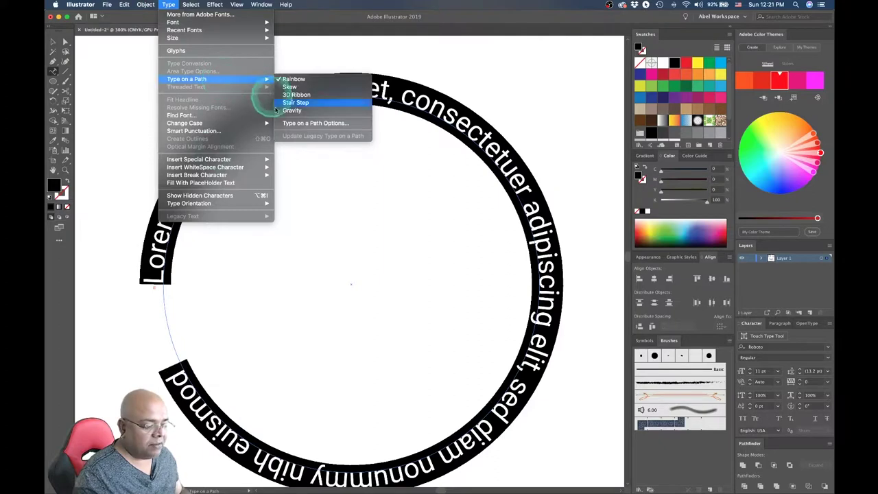
mouse_move(187, 79)
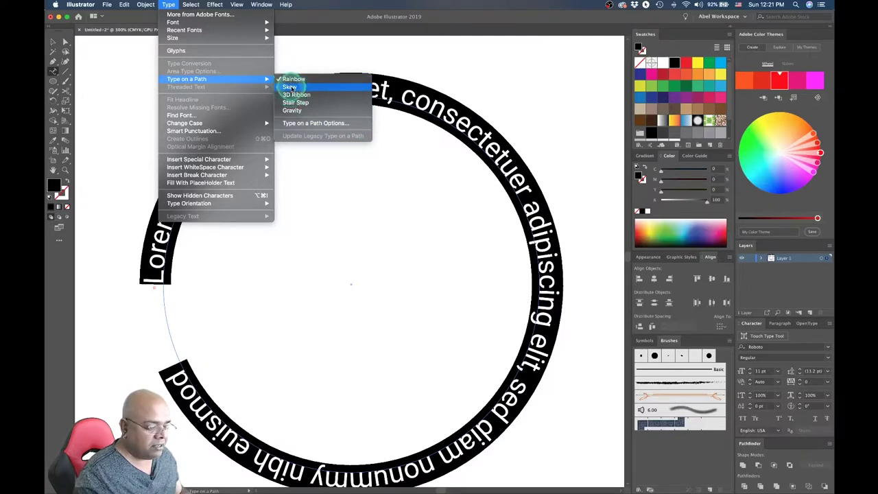
- Apply the Skew and then the 3D Ribbon path-text effects to the circle text
left_click(289, 87)
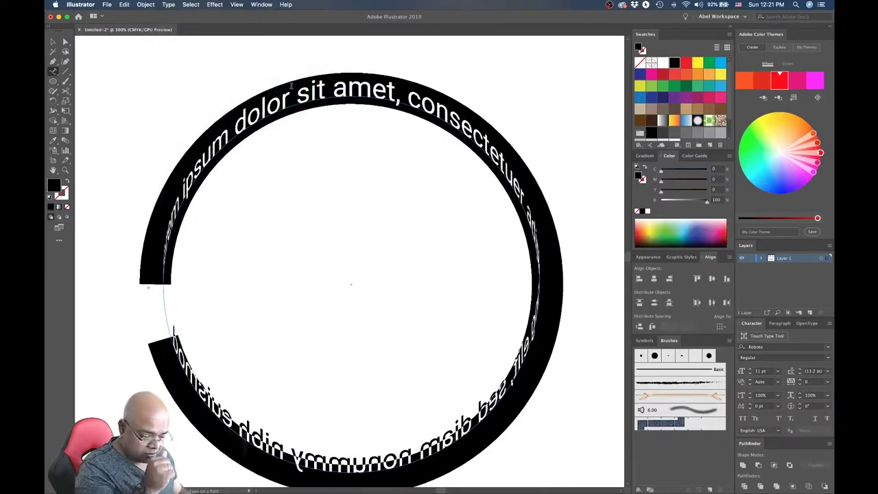
left_click(52, 44)
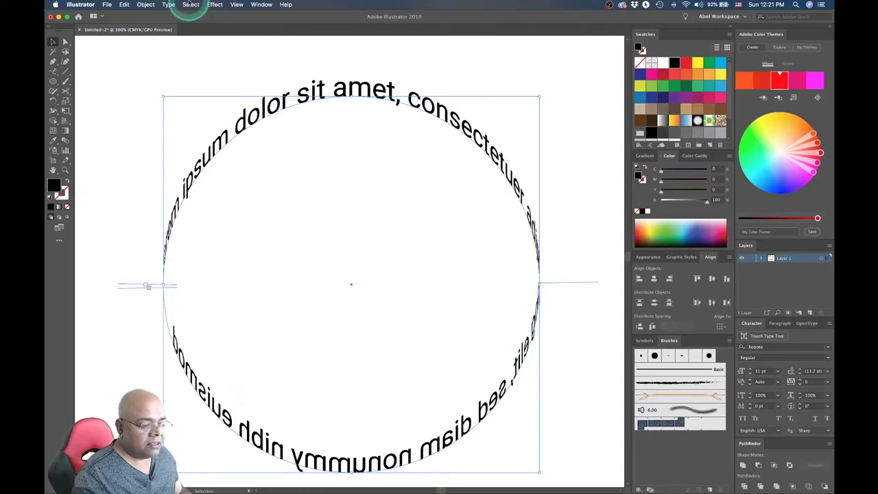
left_click(168, 5)
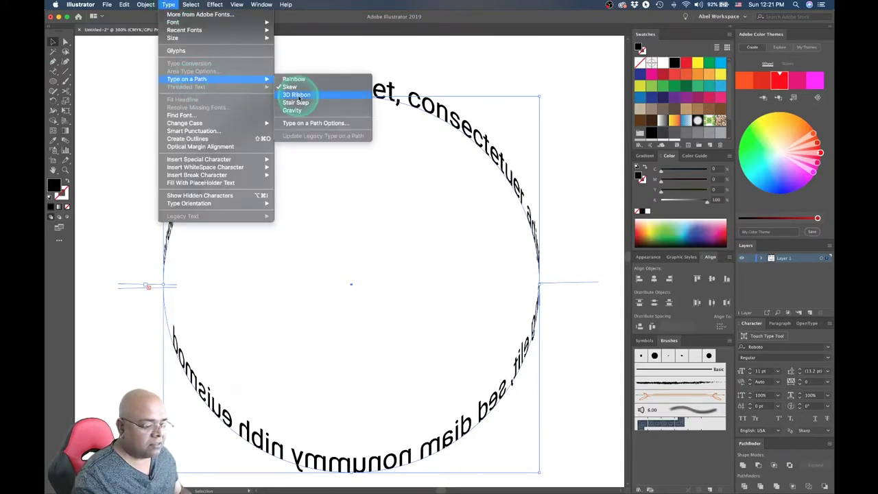
left_click(299, 96)
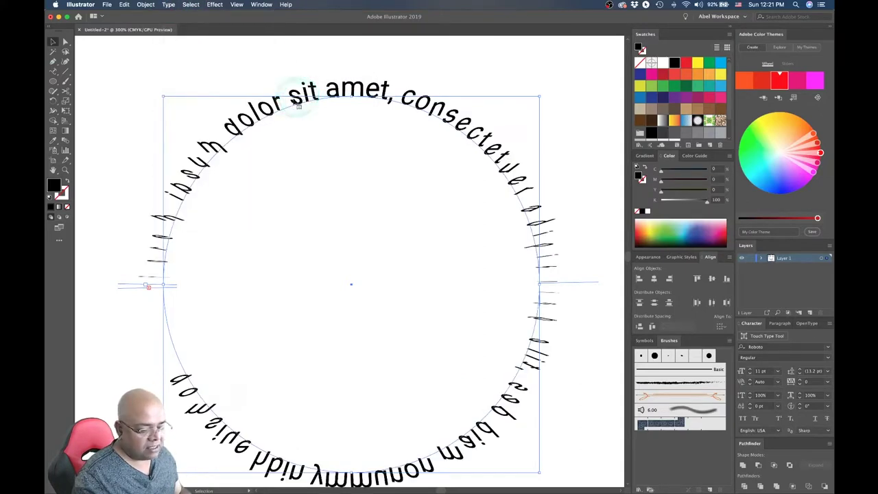
left_click_drag(197, 162, 232, 140)
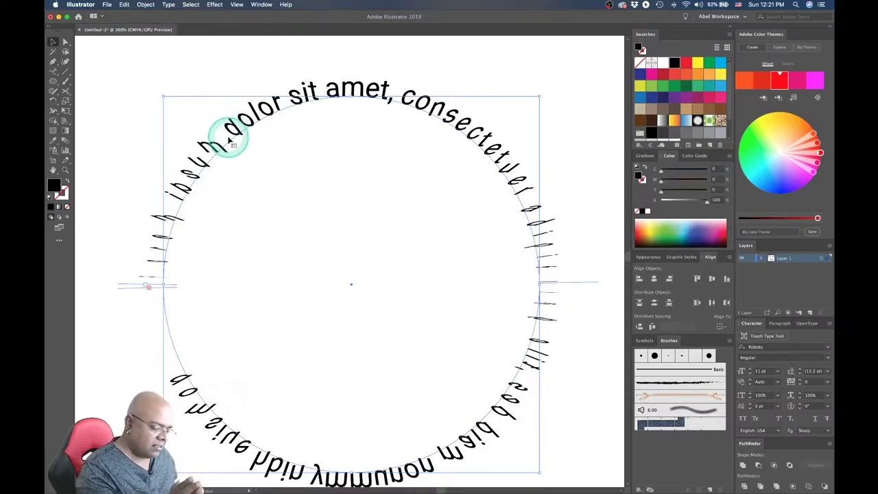
- Try Stair Step and Gravity effects, revert to Rainbow, and open Type on a Path Options
left_click(169, 5)
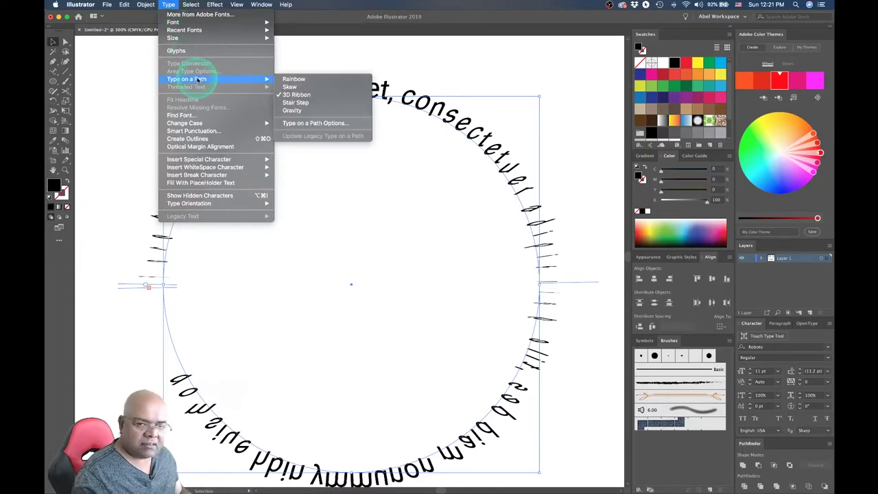
left_click(297, 103)
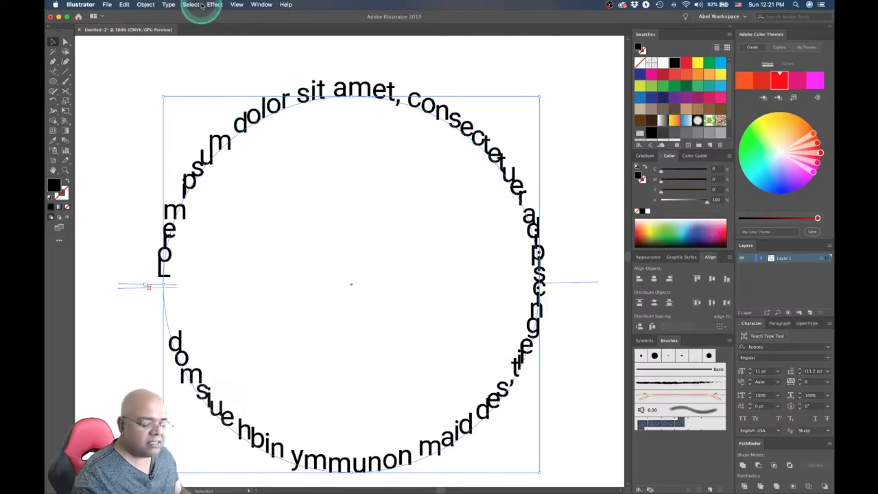
left_click(168, 5)
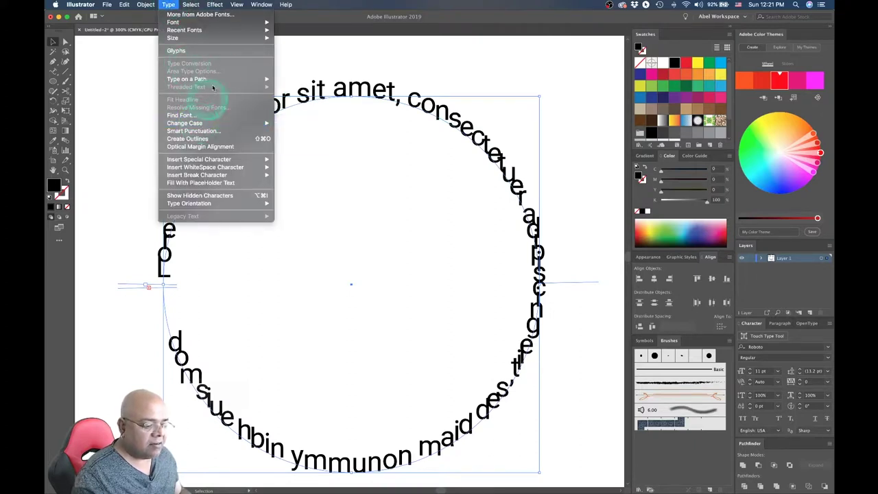
left_click(314, 110)
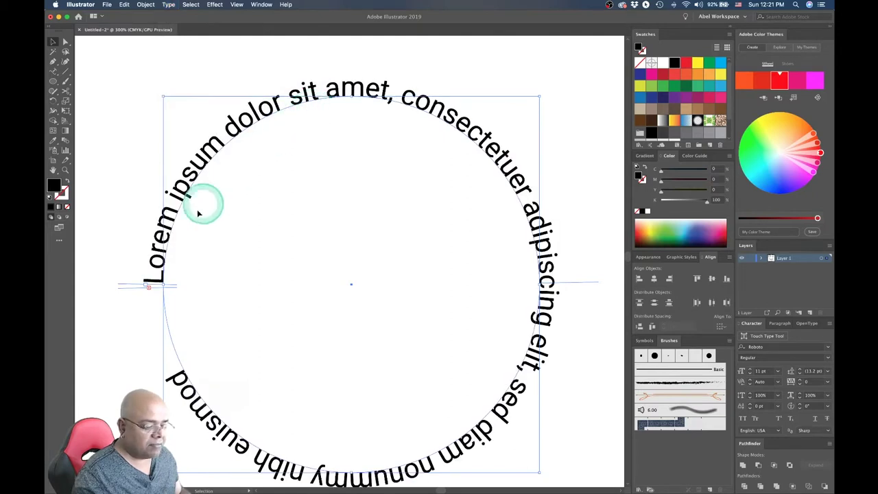
left_click(169, 5)
mouse_move(187, 79)
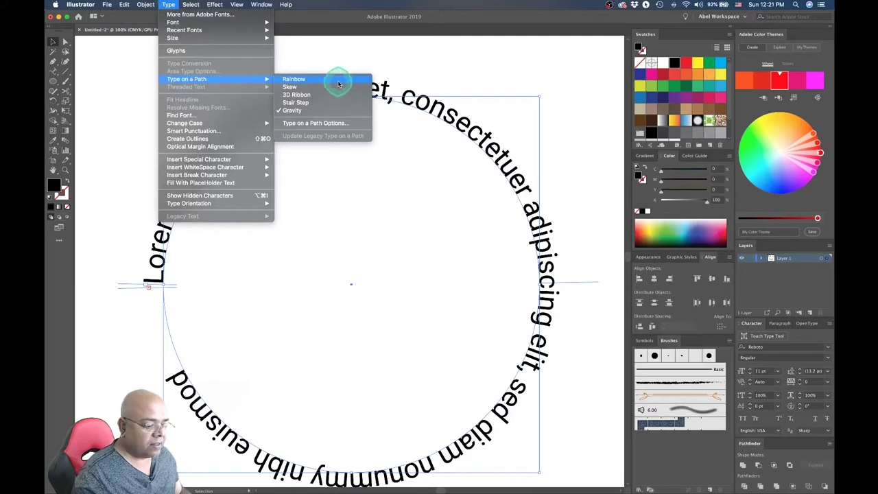
left_click(337, 81)
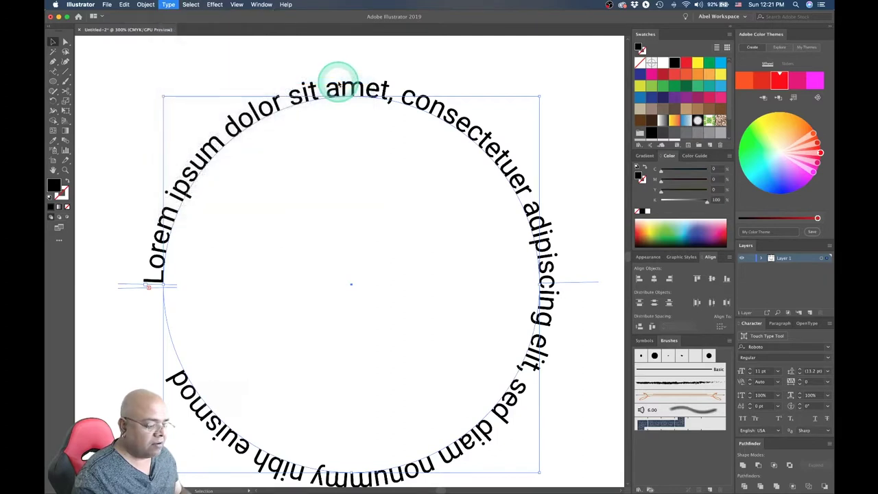
left_click(169, 5)
mouse_move(186, 79)
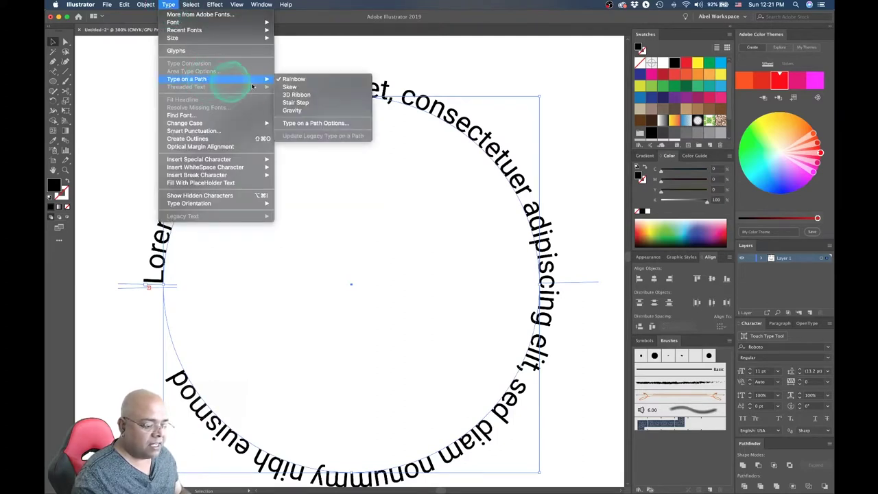
left_click(315, 123)
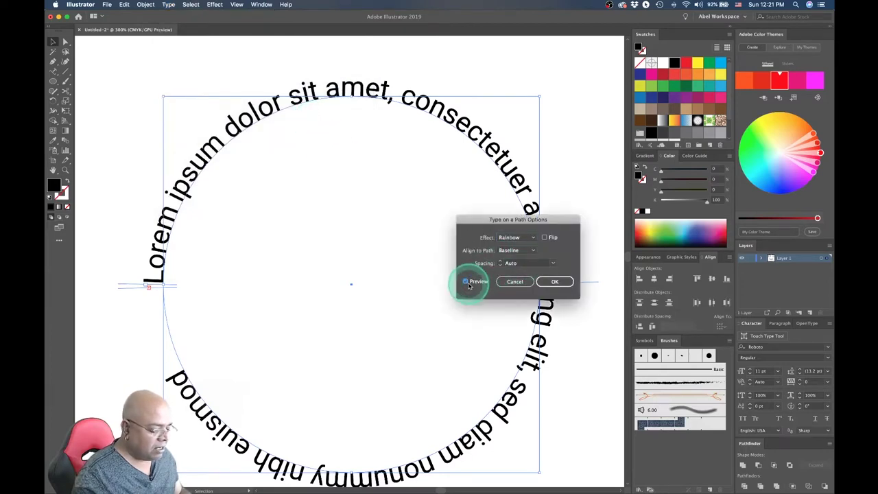
- Move the options dialog aside and flip the circle text inside, then back outside
left_click_drag(496, 221, 386, 224)
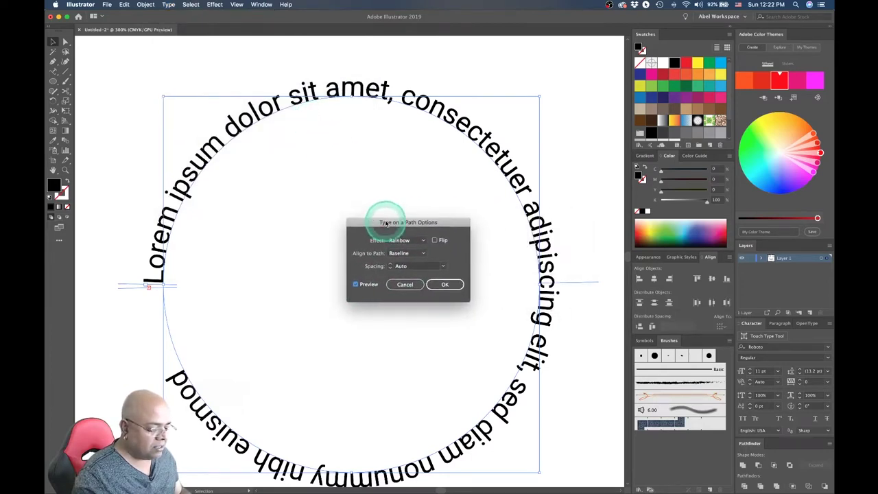
left_click(444, 241)
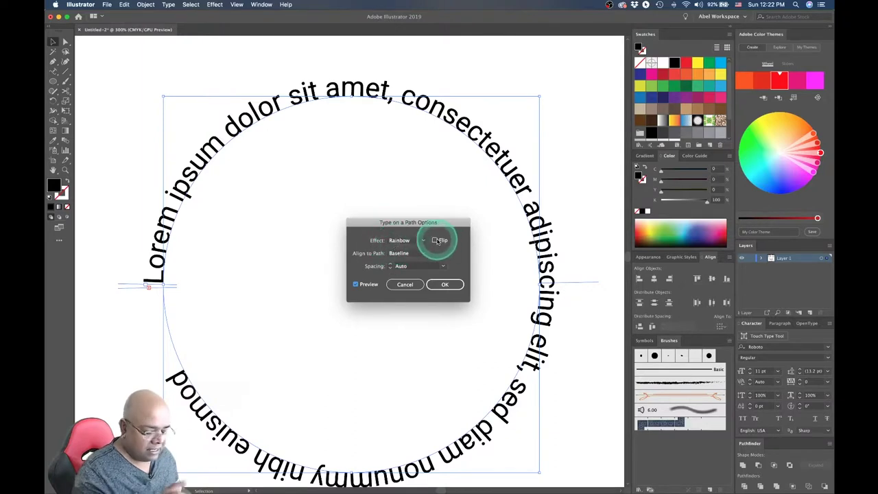
left_click(413, 244)
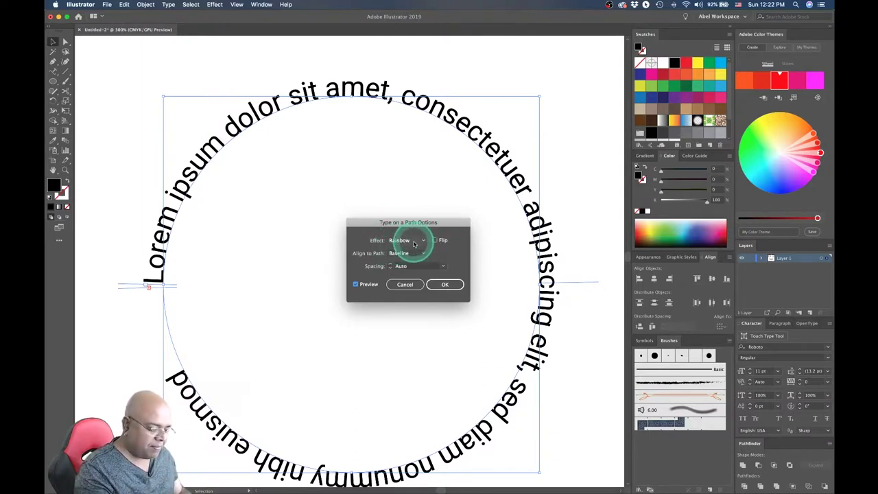
left_click(413, 244)
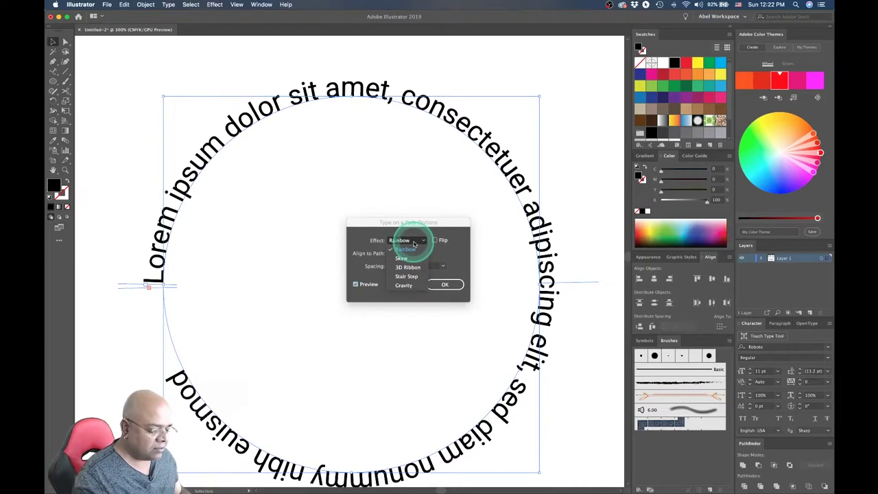
left_click(413, 244)
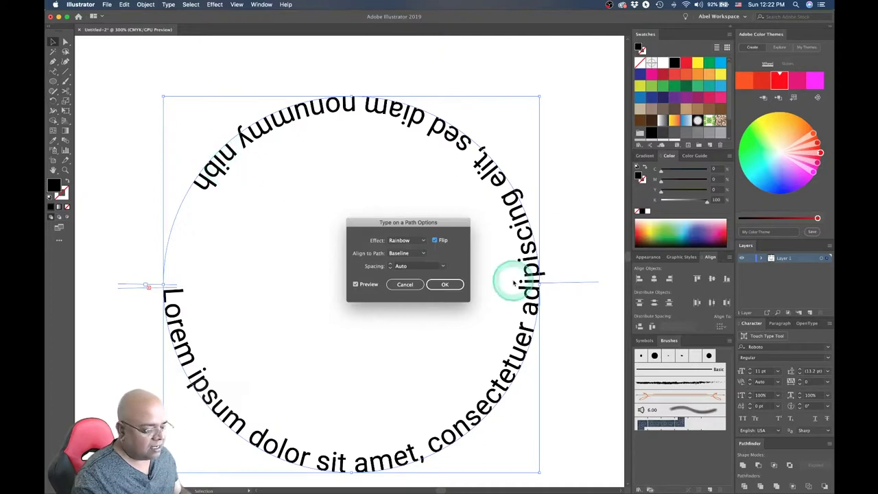
left_click(434, 241)
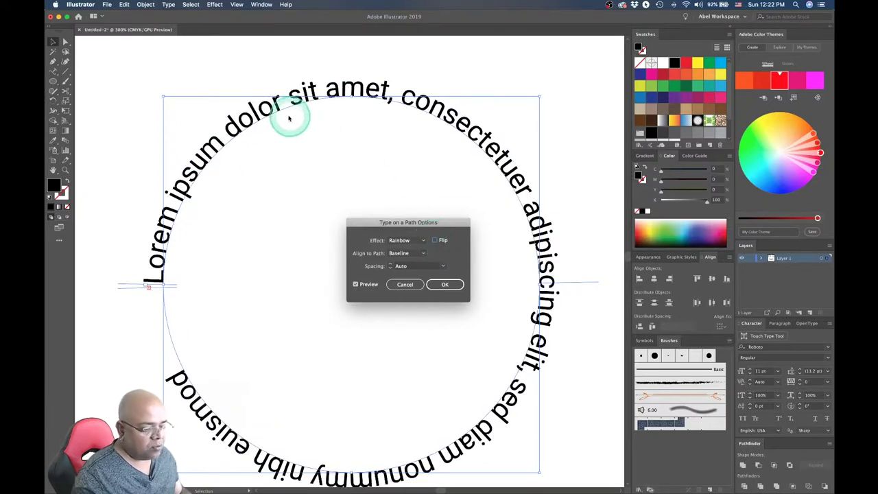
- Set Align to Path to Ascender, then Descender, and finally Center
left_click(423, 253)
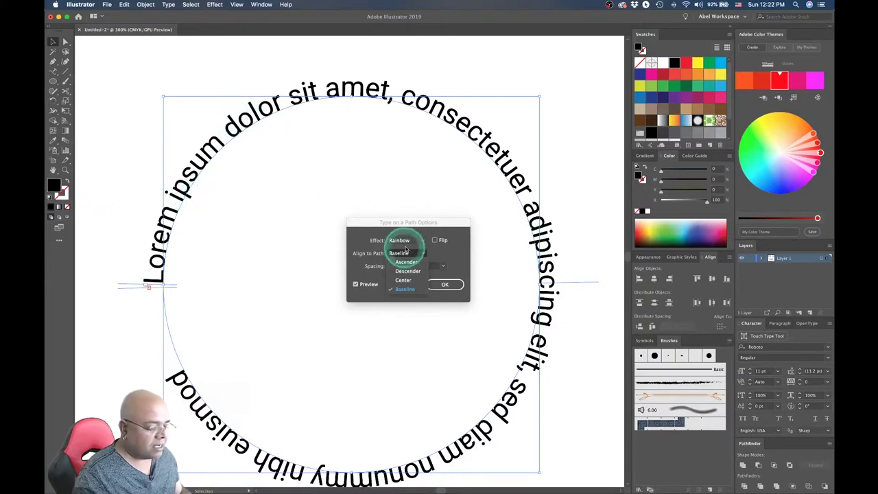
left_click(406, 262)
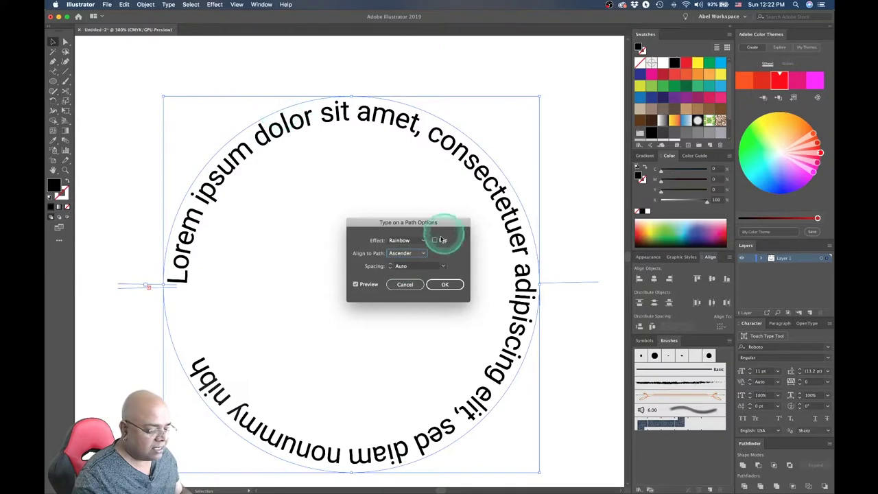
left_click(412, 253)
left_click(412, 271)
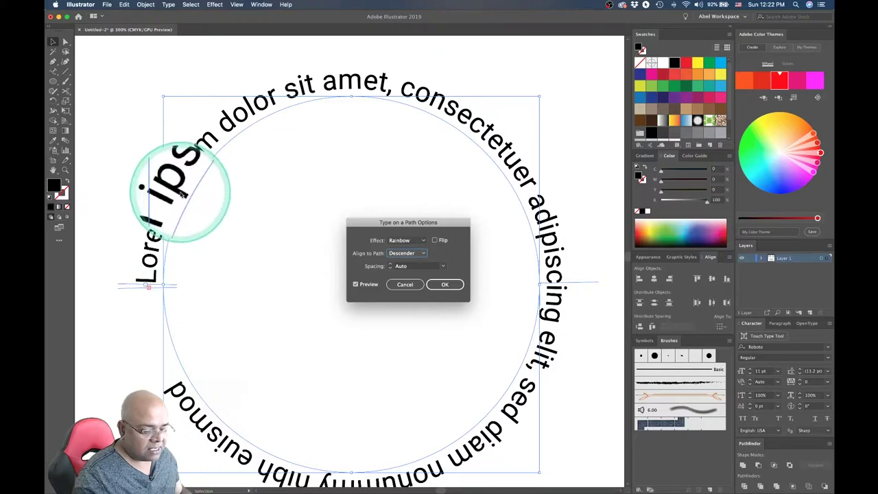
left_click(411, 253)
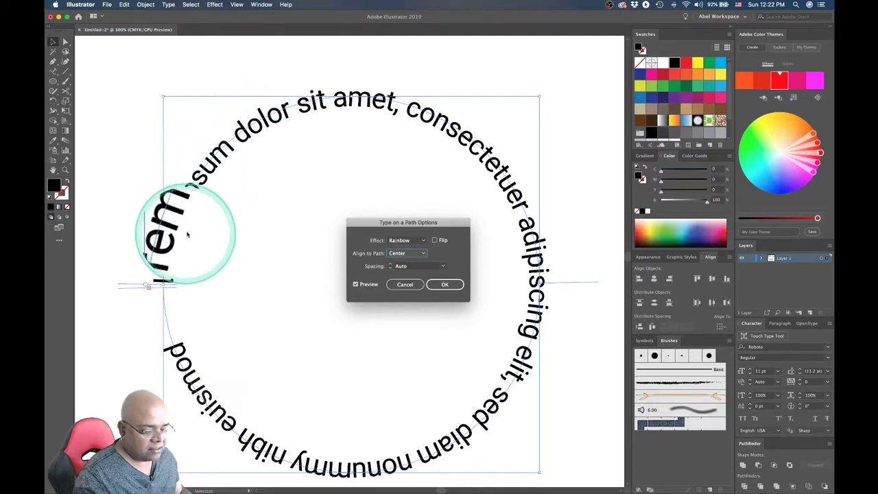
- Close the options, change ipsum to ipdsum, and undo a trial character enlargement
left_click(412, 284)
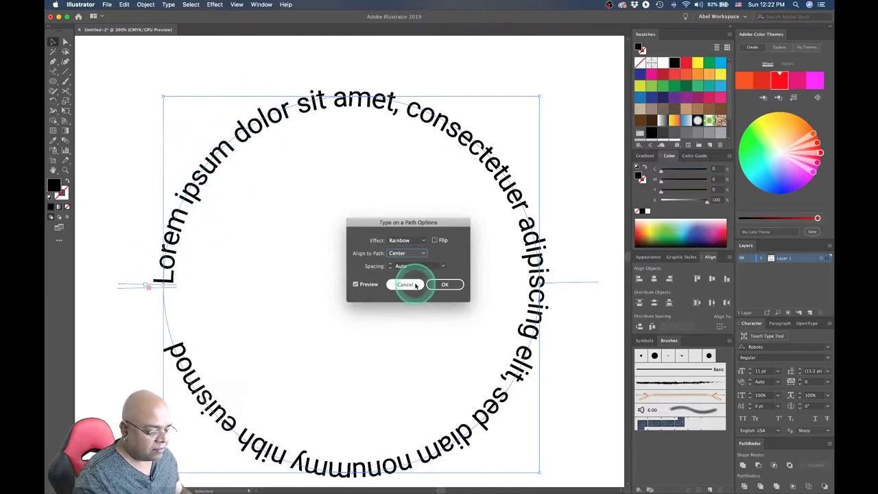
left_click(446, 284)
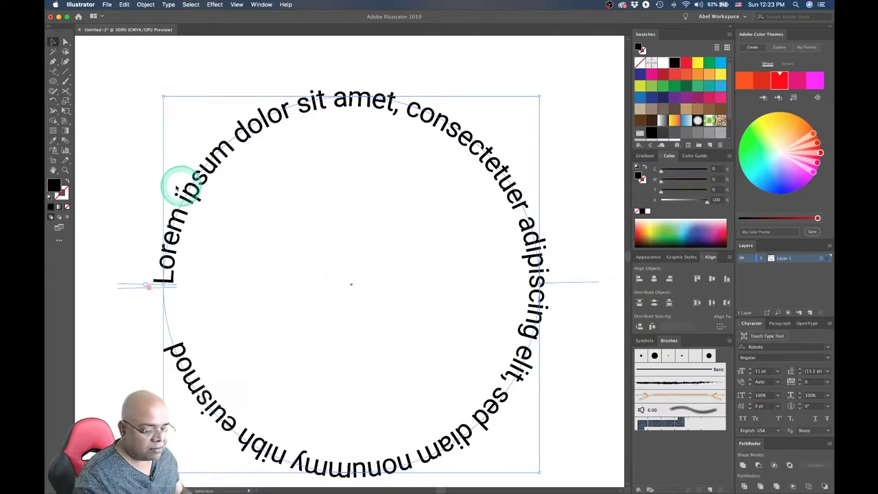
key("t")
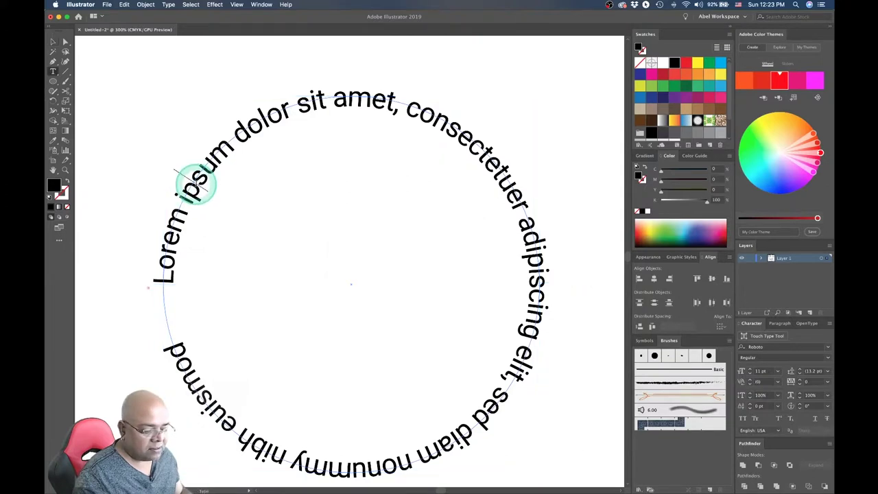
type("d")
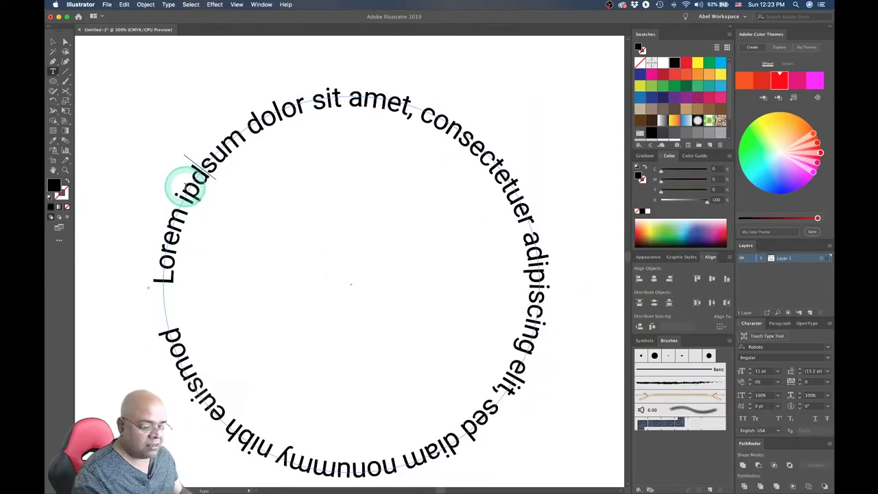
left_click(195, 166)
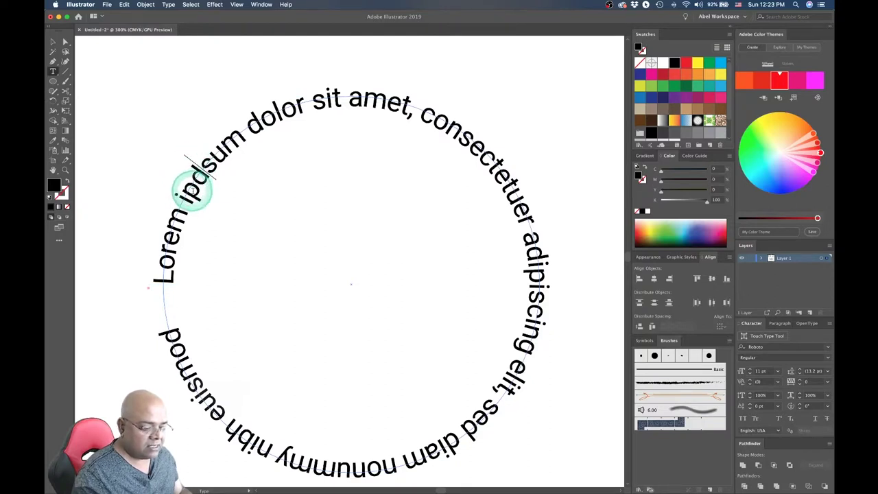
left_click_drag(190, 186, 204, 164)
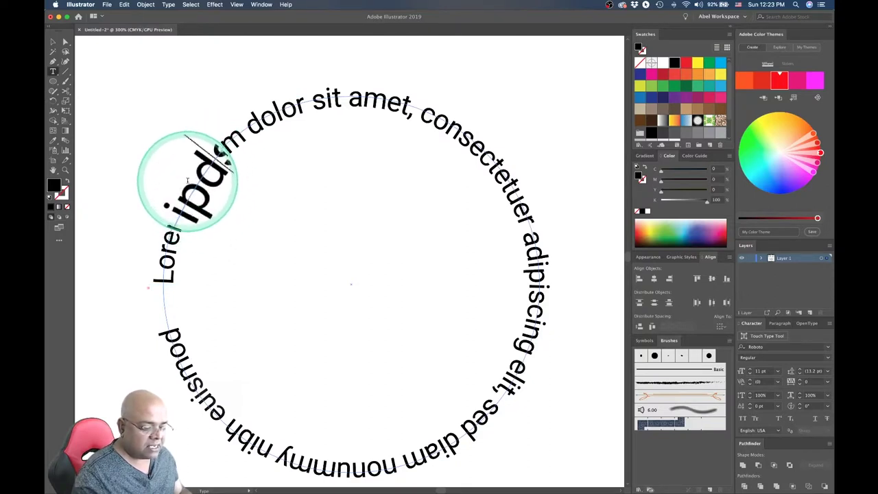
key("ctrl+z")
- Select the circular text object and bring up the Type menu
left_click(53, 42)
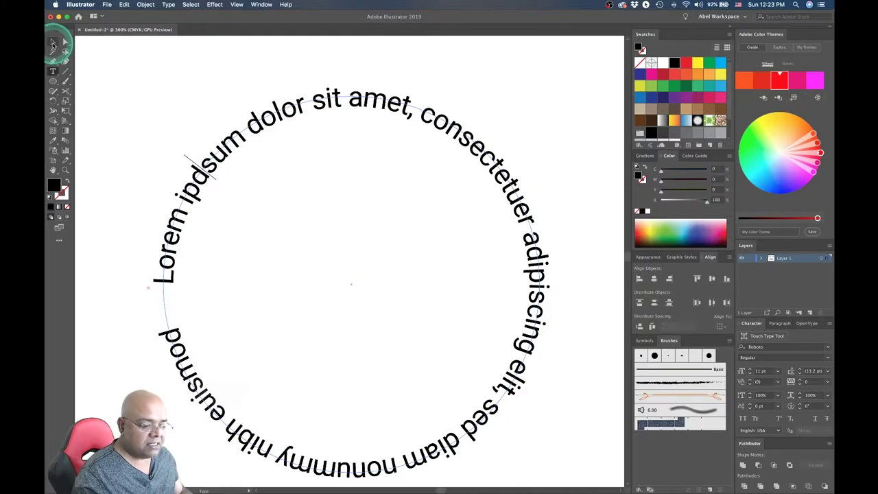
left_click(232, 4)
left_click(168, 5)
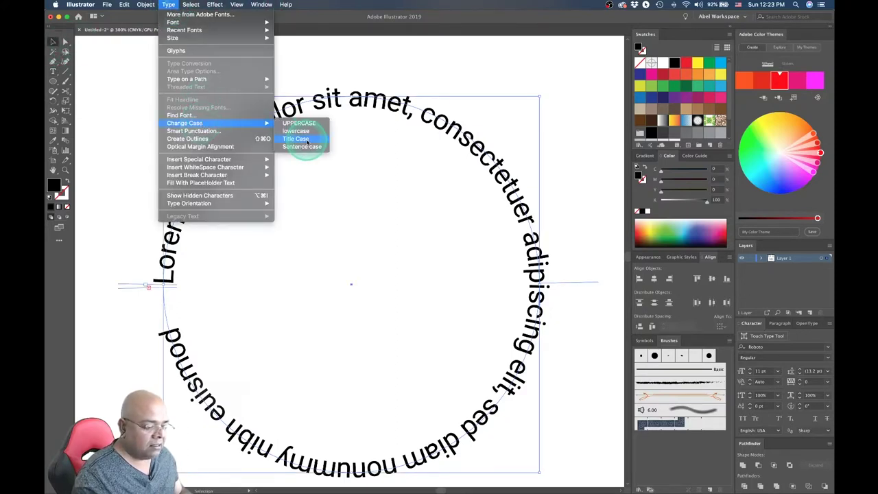
mouse_move(198, 79)
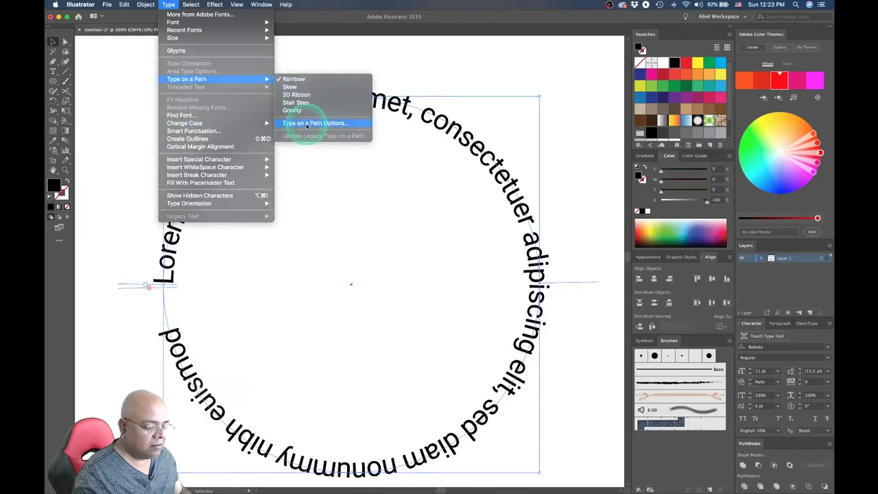
- Change the circle text's path spacing, previewing 24 pt then 36 pt, and apply it
left_click(306, 124)
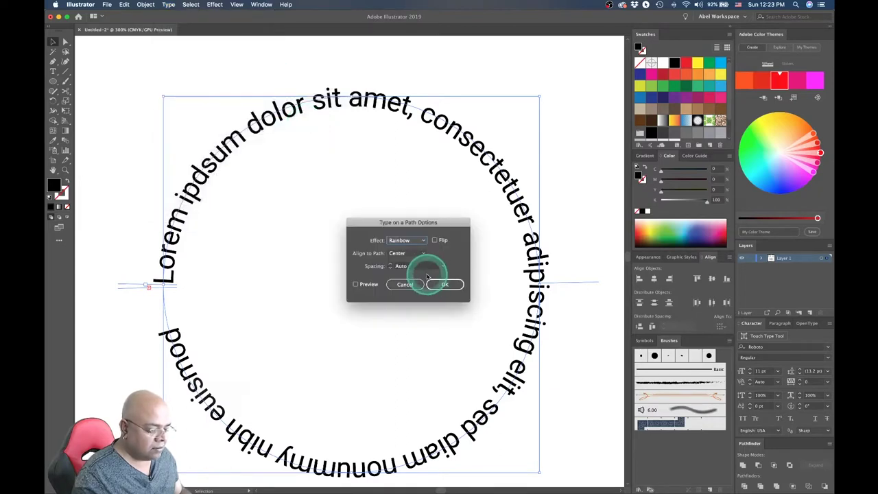
left_click(415, 267)
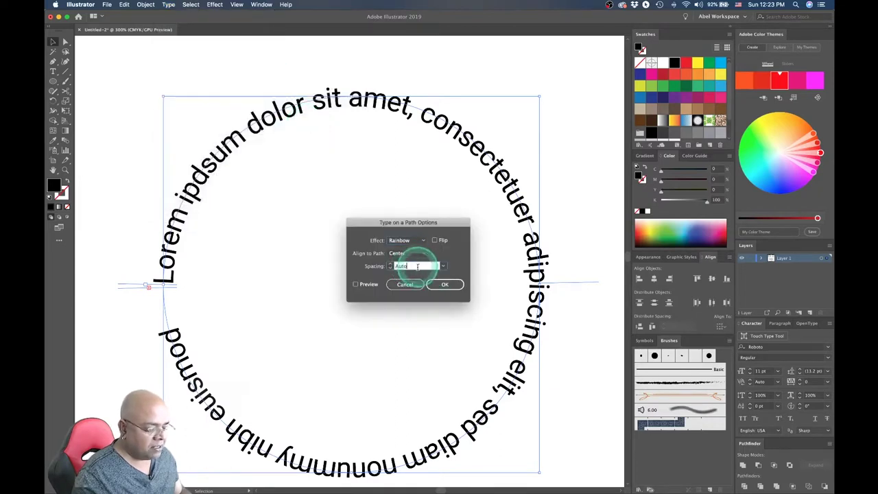
left_click(444, 267)
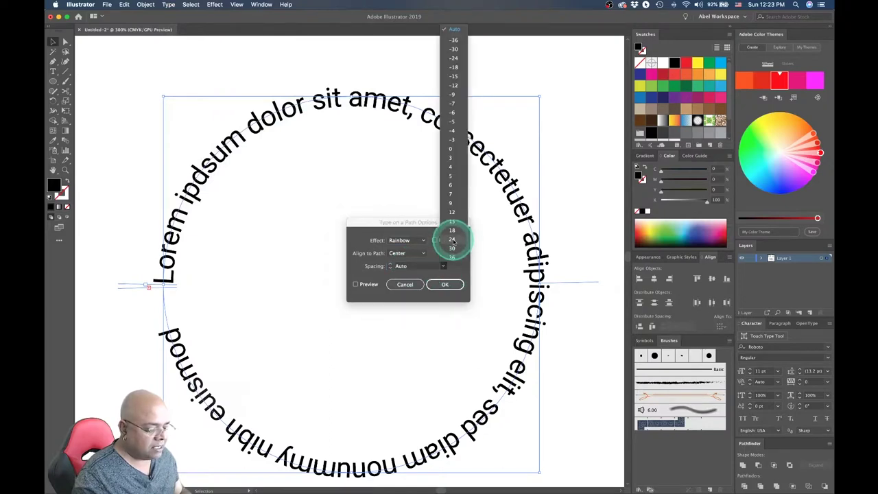
left_click(451, 238)
left_click(367, 284)
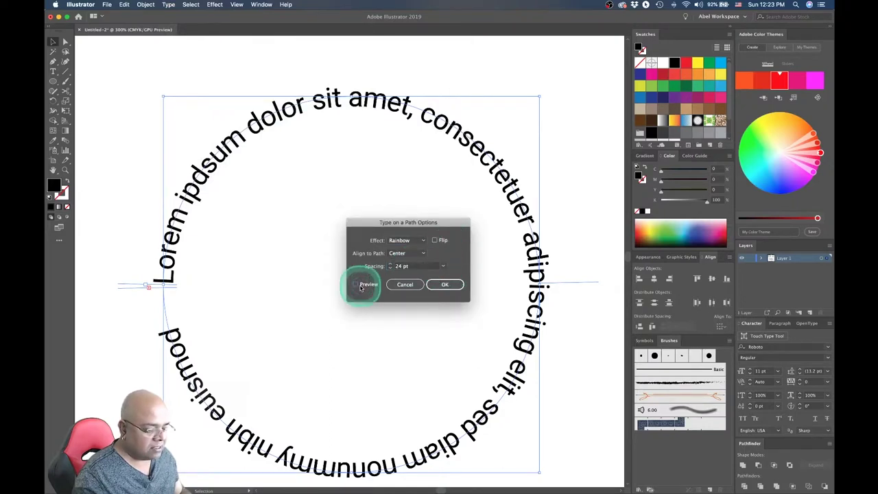
left_click(361, 288)
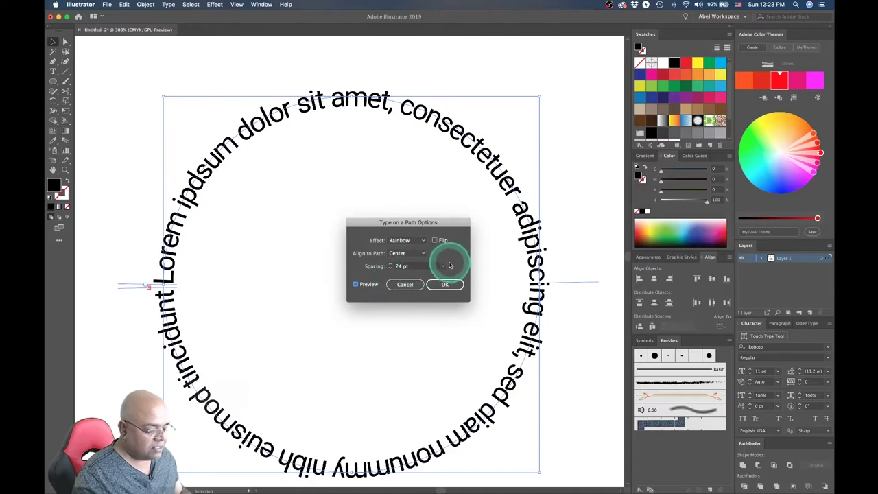
left_click(443, 267)
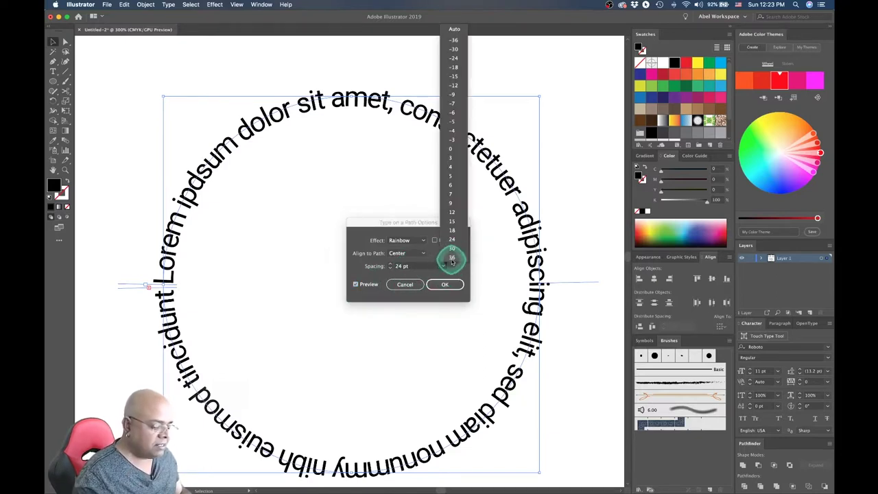
left_click(450, 257)
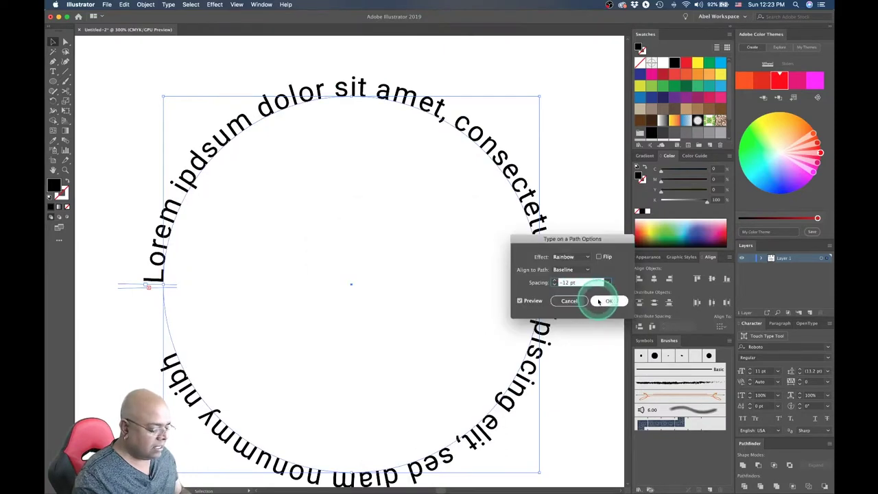
left_click(599, 302)
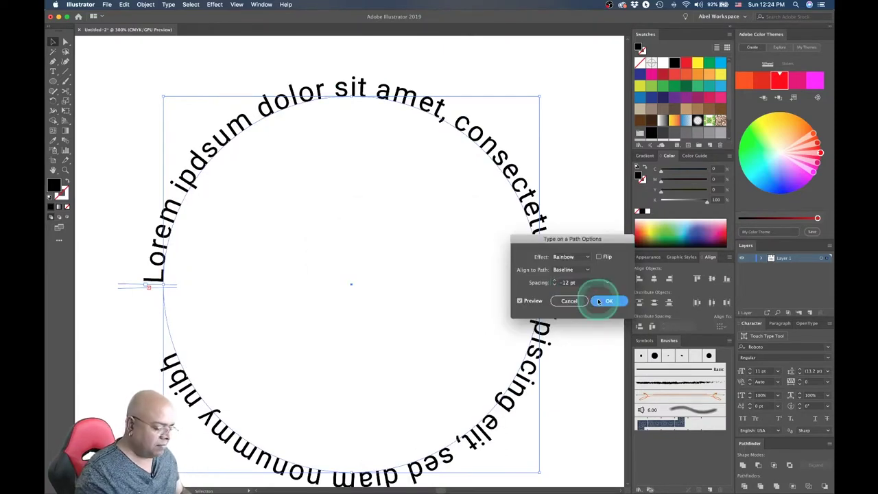
left_click(52, 41)
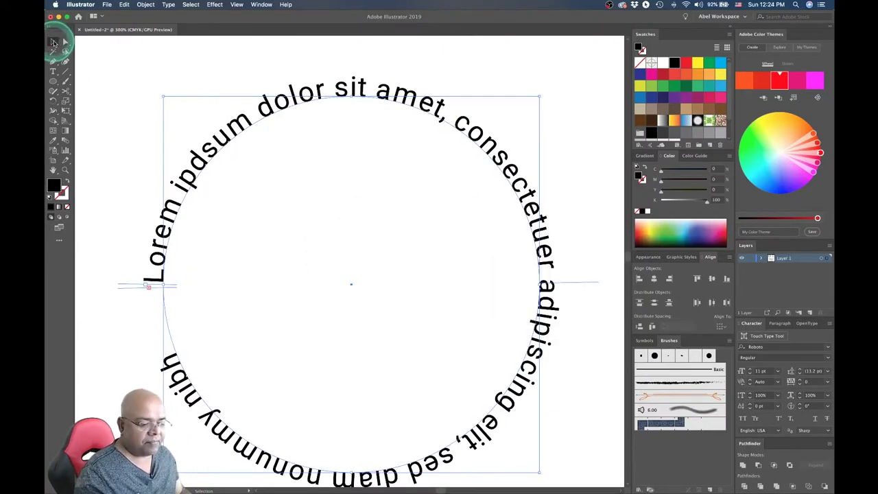
left_click(53, 71)
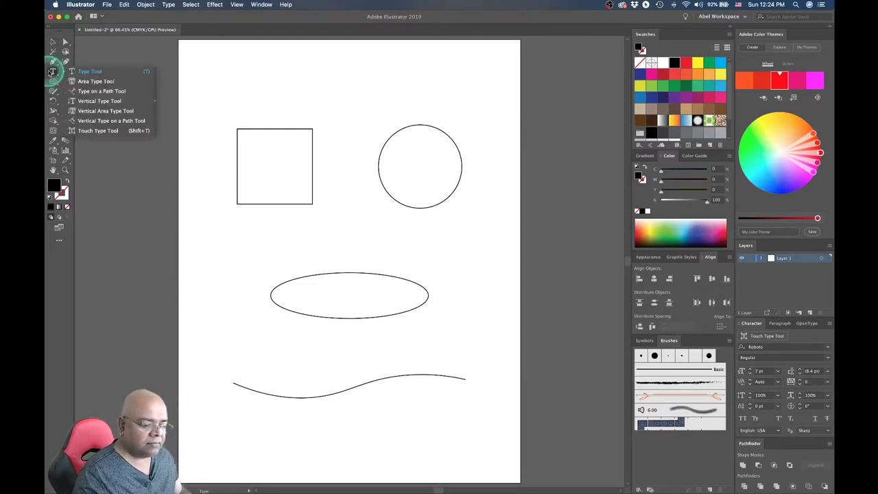
- Place vertical Lorem ipsum text between the square and circle and set it to 18 pt
left_click(116, 101)
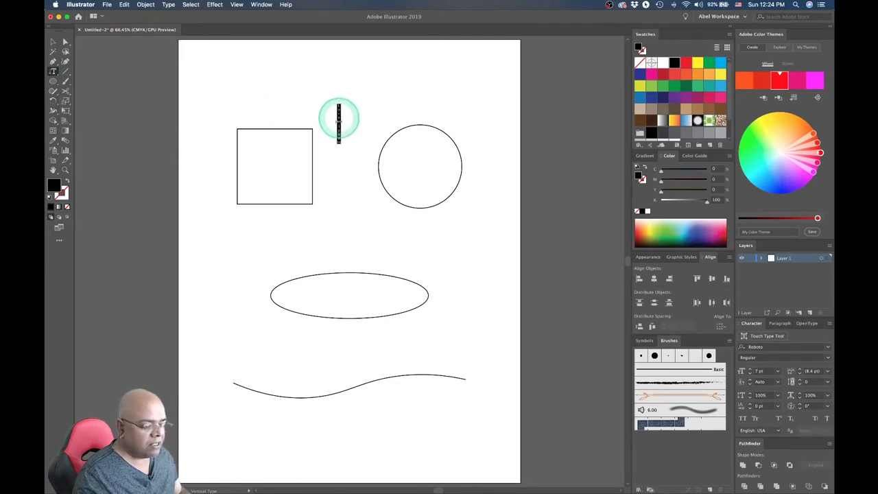
left_click(345, 152)
left_click(344, 153)
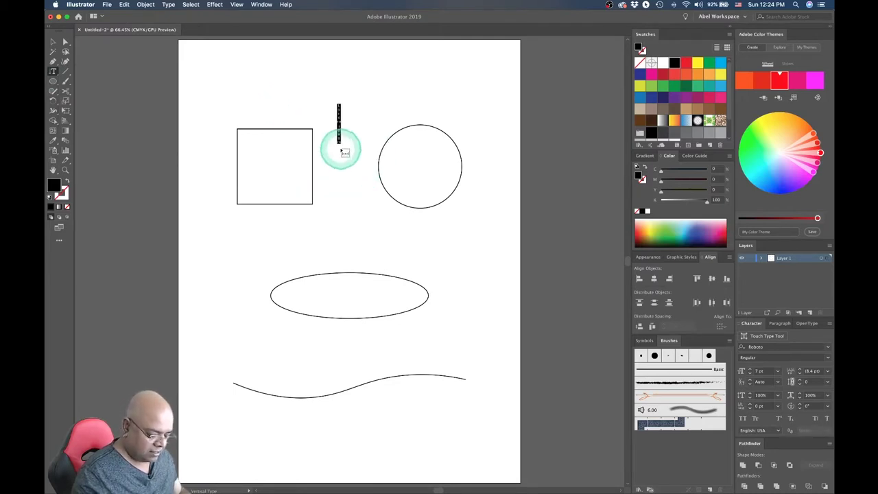
left_click(341, 149, "super")
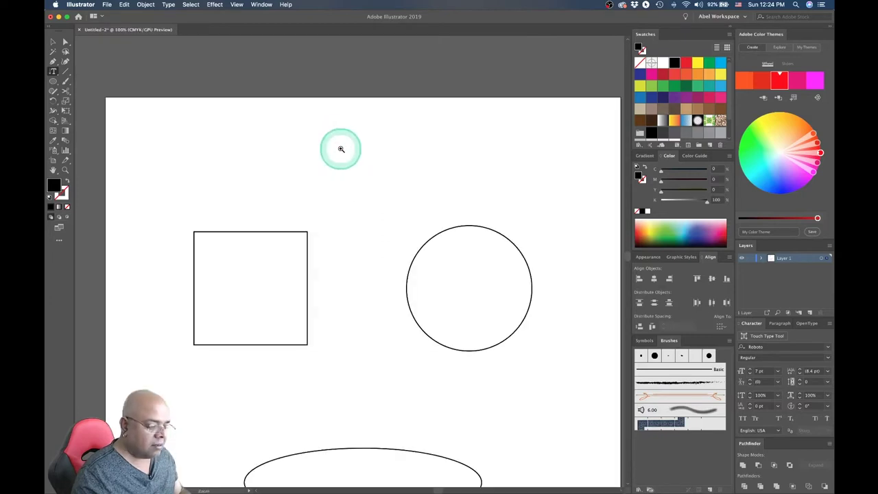
left_click(347, 195)
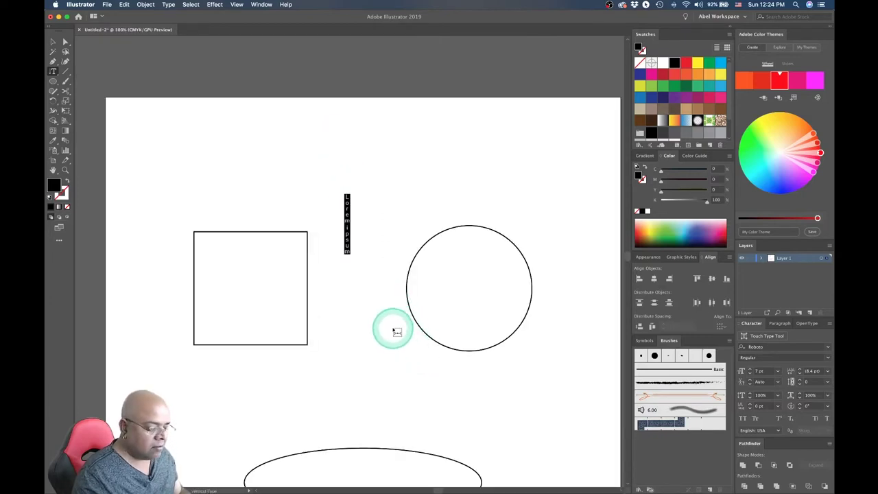
left_click(354, 282)
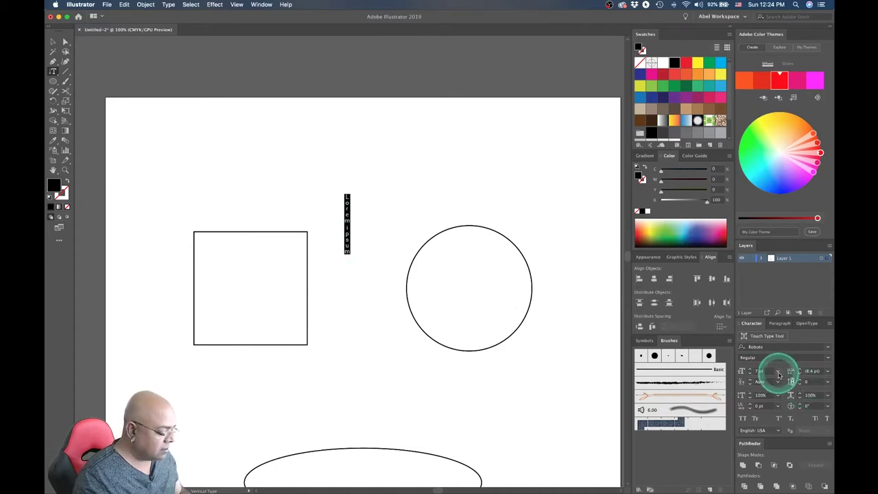
left_click(777, 374)
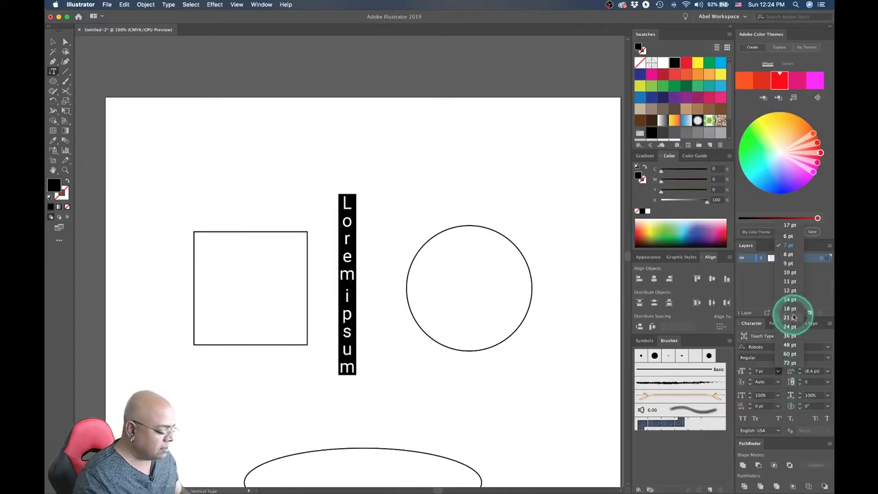
left_click(790, 309)
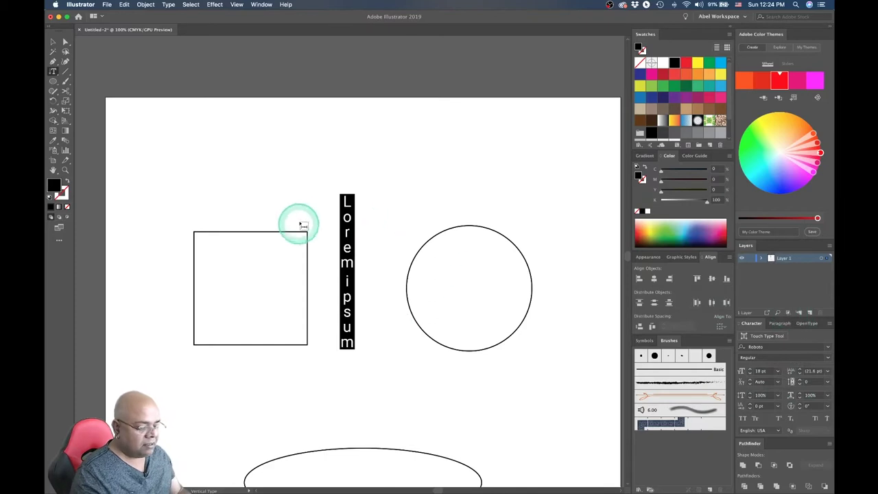
key("Escape")
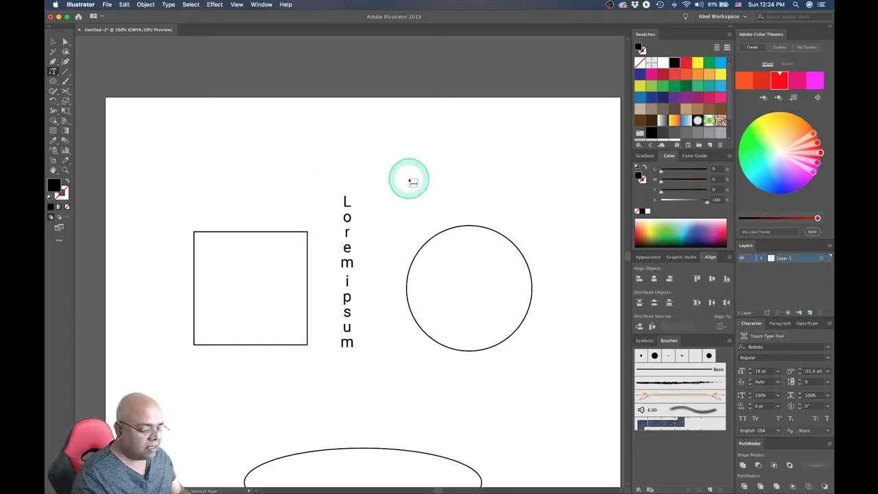
- Create a vertical area text block of Lorem ipsum over the circle
left_click_drag(409, 179, 484, 406)
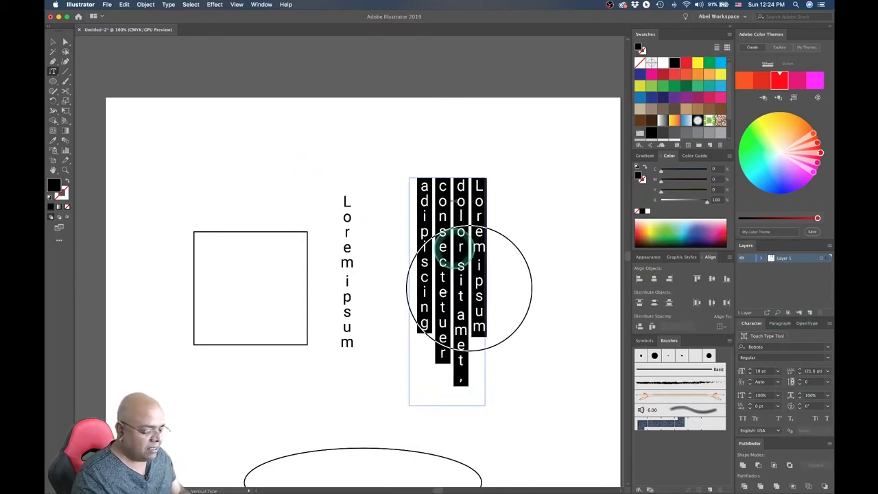
key("Escape")
left_click_drag(53, 71, 104, 115)
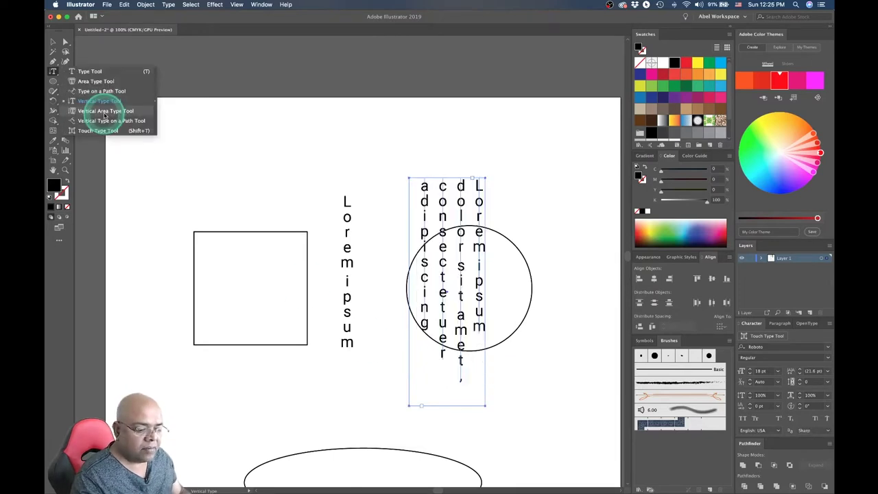
left_click(104, 112)
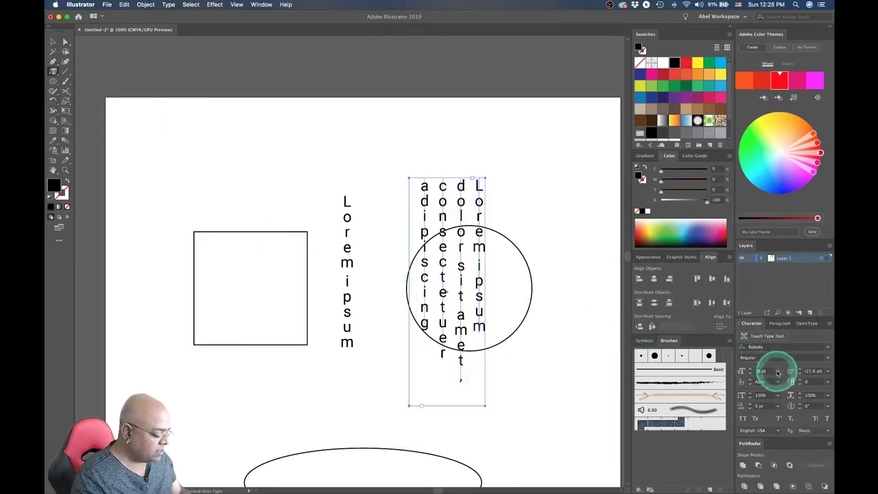
key("Escape")
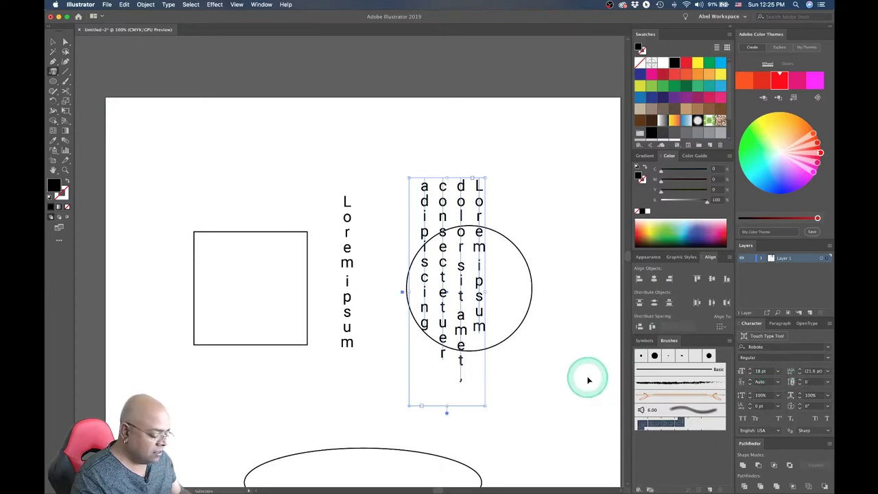
- Move the vertical text block to the artboard's right edge and deselect it
left_click(443, 196)
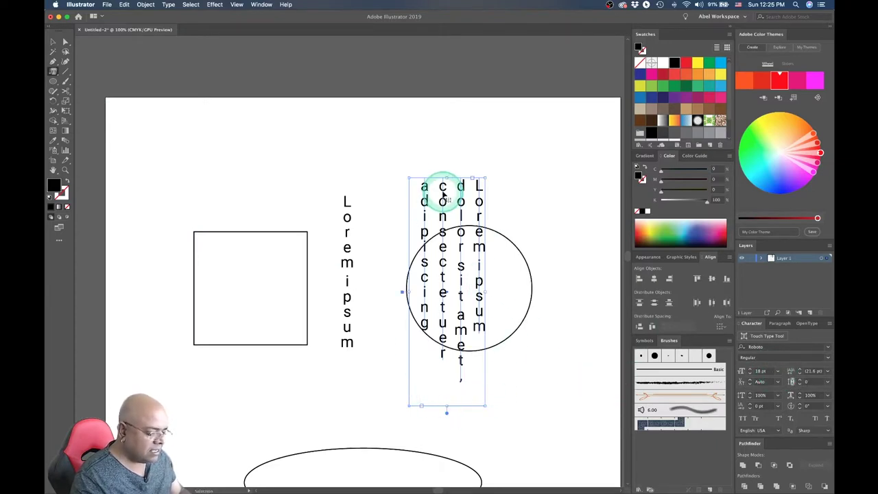
left_click_drag(443, 195, 578, 216)
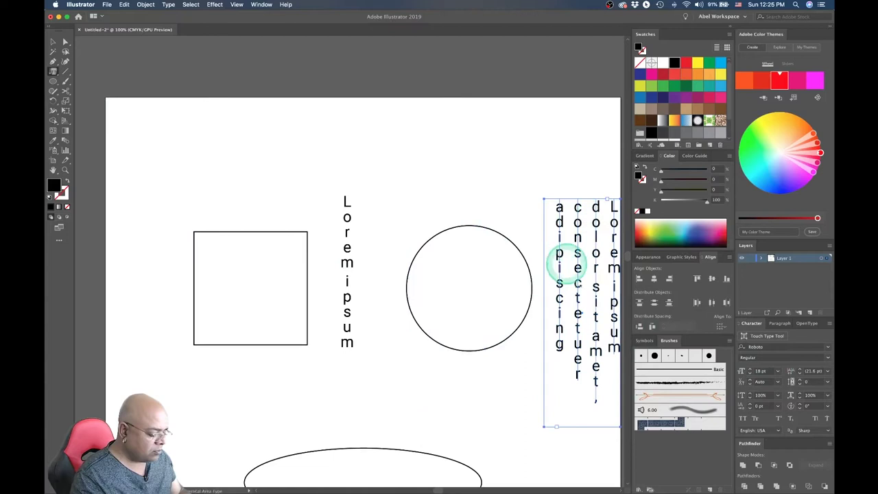
left_click(521, 391)
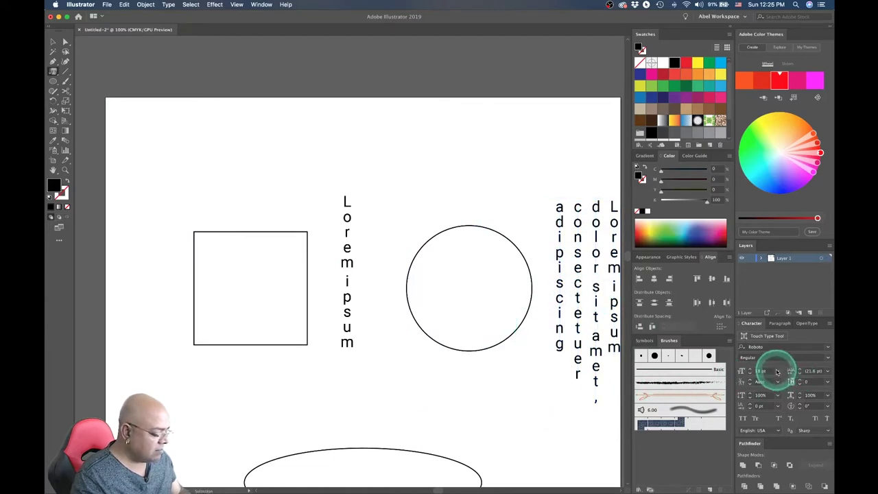
- Fill the square with 6 pt vertical area placeholder text, then deselect it
left_click(777, 372)
left_click(778, 372)
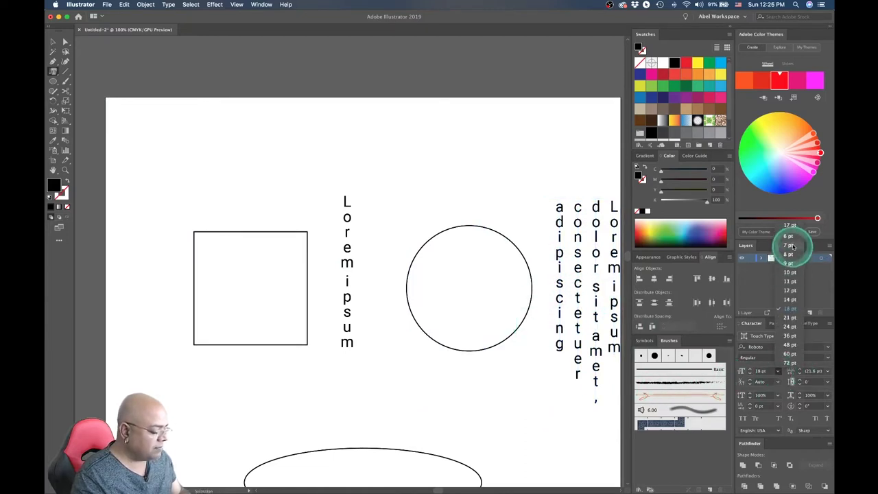
left_click(790, 236)
left_click(307, 236)
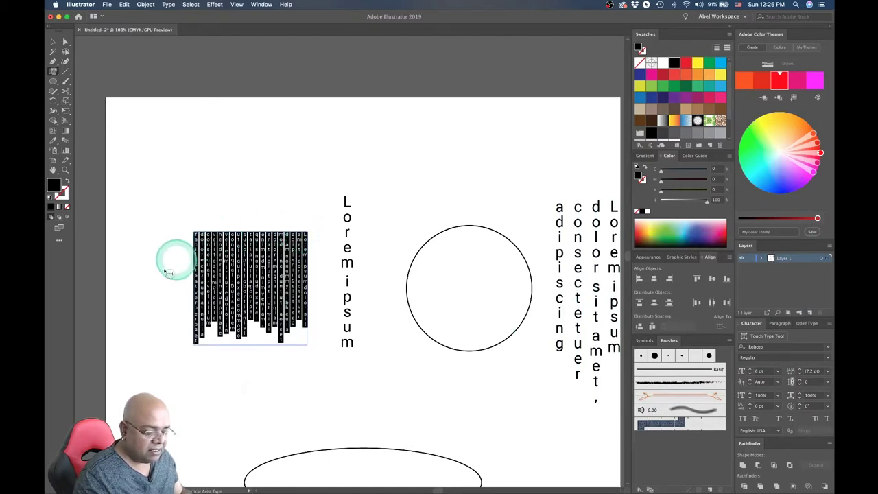
key("Escape")
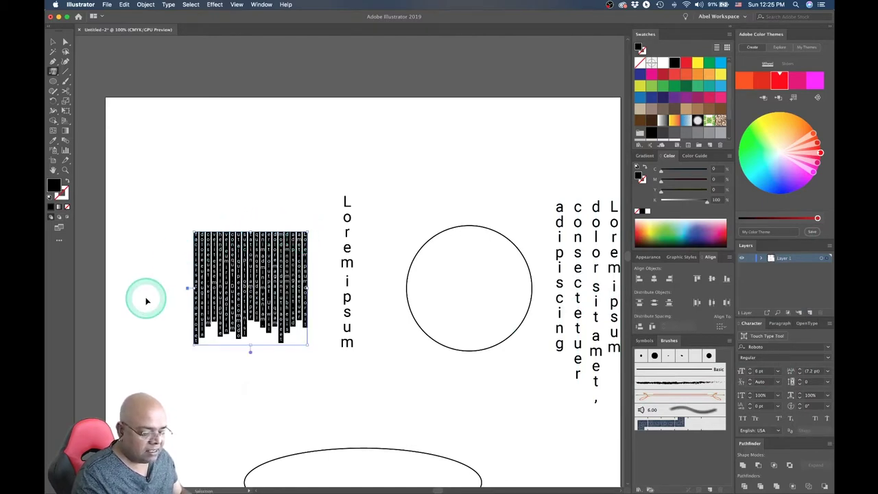
left_click(146, 300)
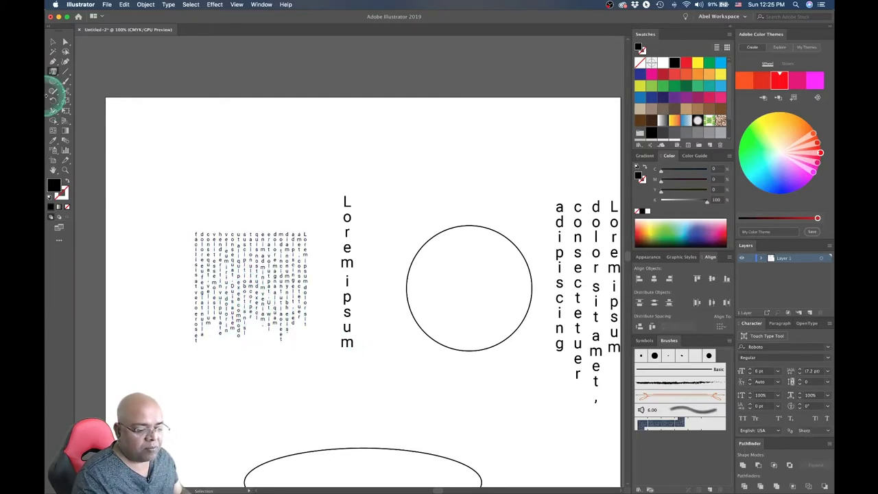
left_click(53, 71)
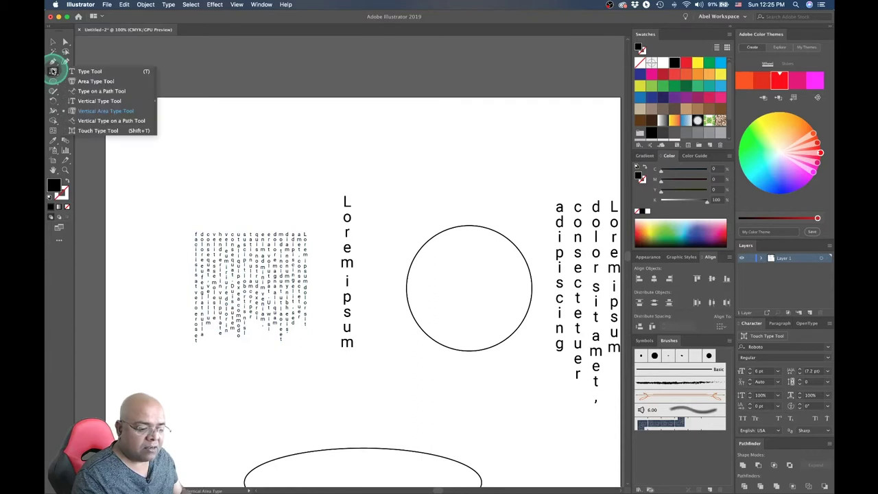
- Color the whole vertical text block green using the Touch Type Tool
left_click(90, 131)
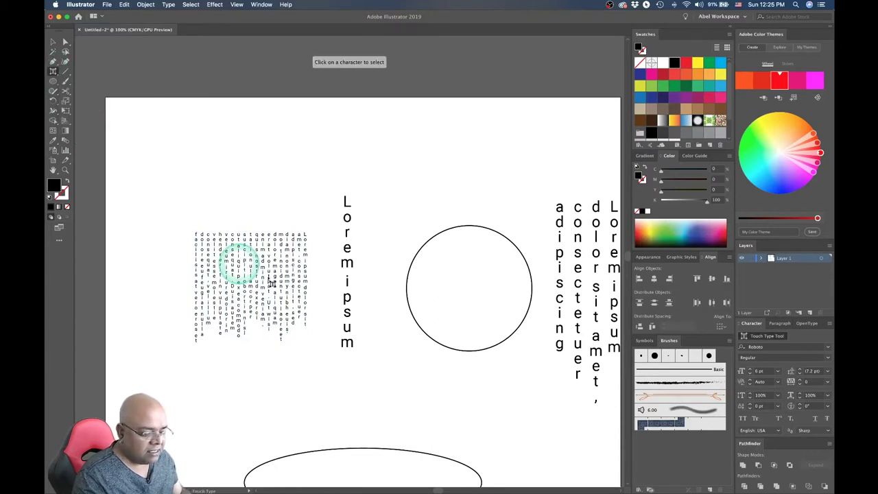
left_click(286, 287)
left_click(287, 286)
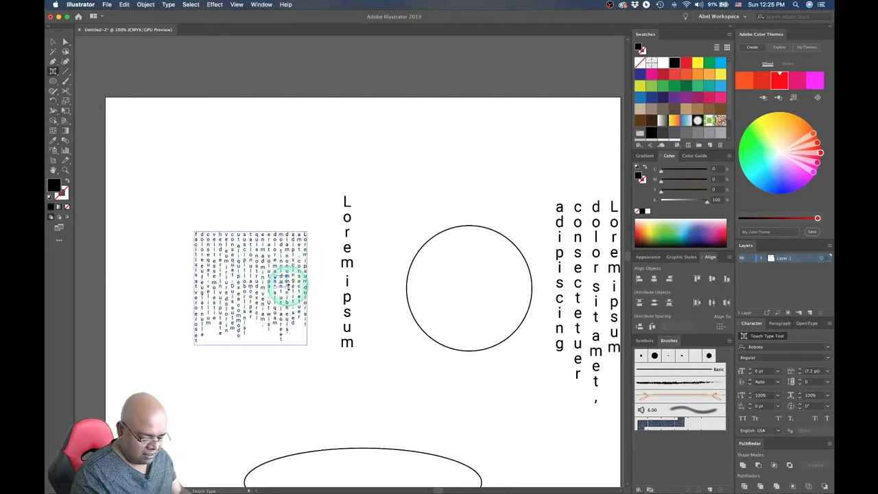
key("super+equal")
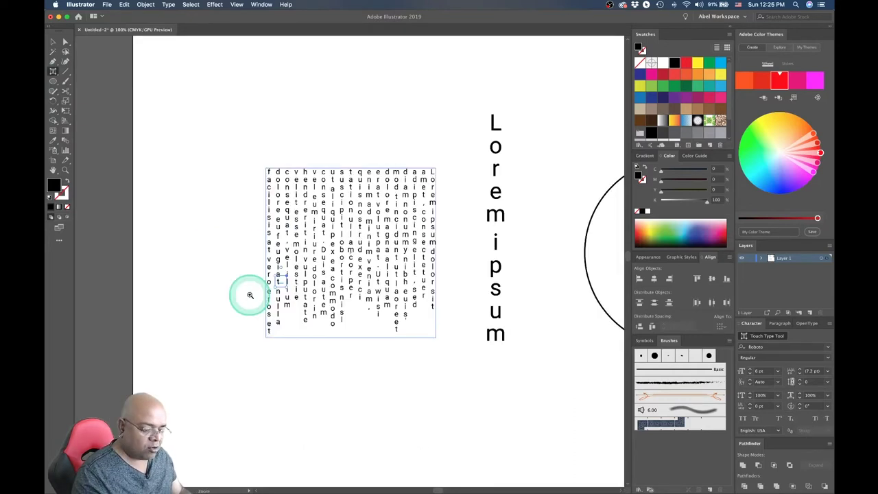
left_click(675, 91)
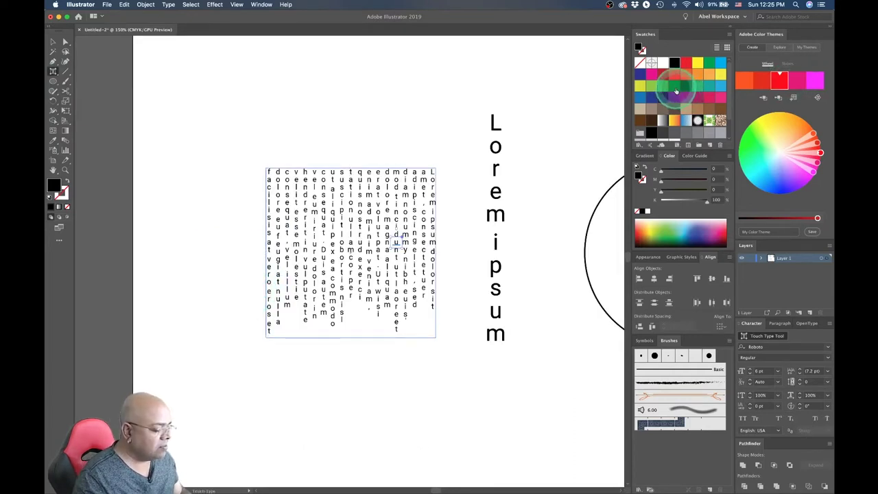
left_click(677, 91)
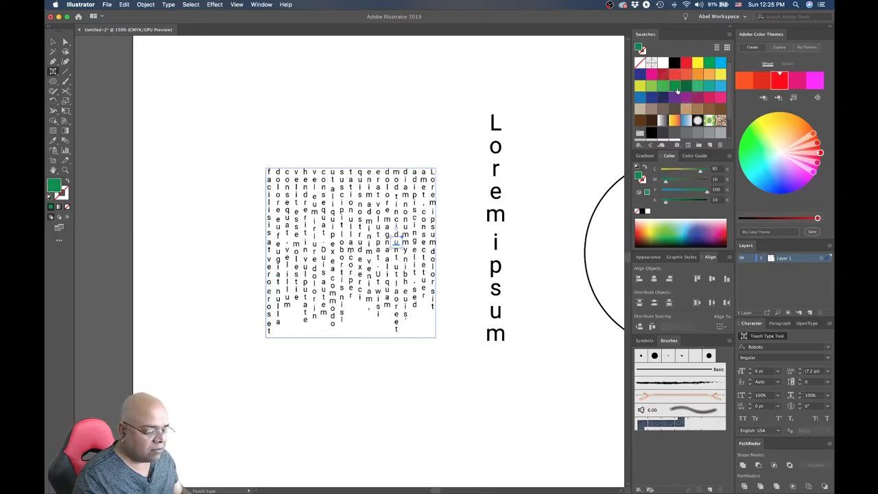
left_click_drag(329, 253, 315, 201)
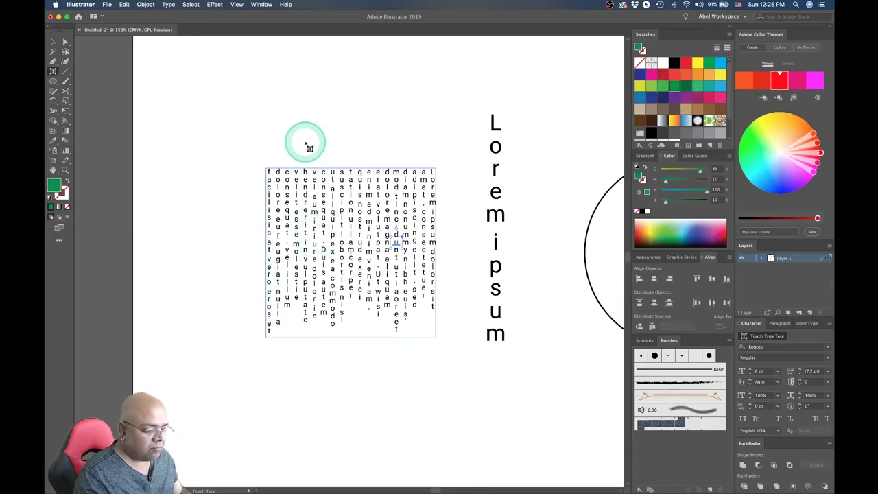
key("shift+t")
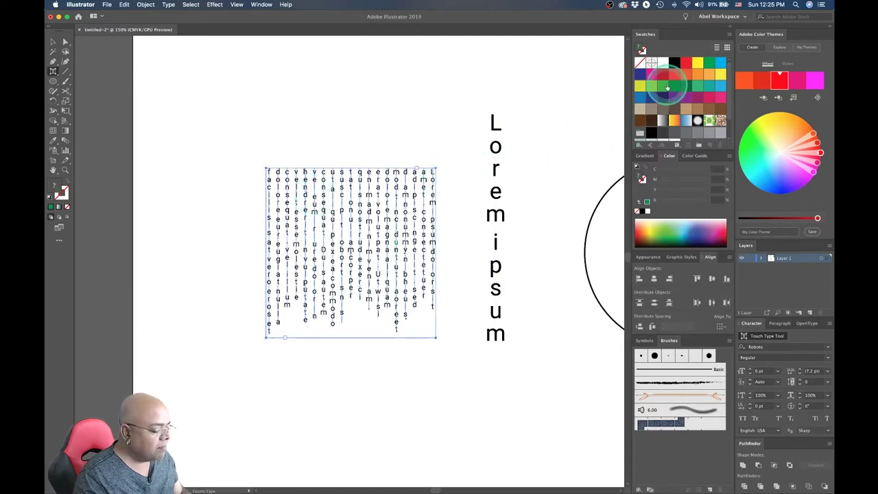
left_click(670, 87)
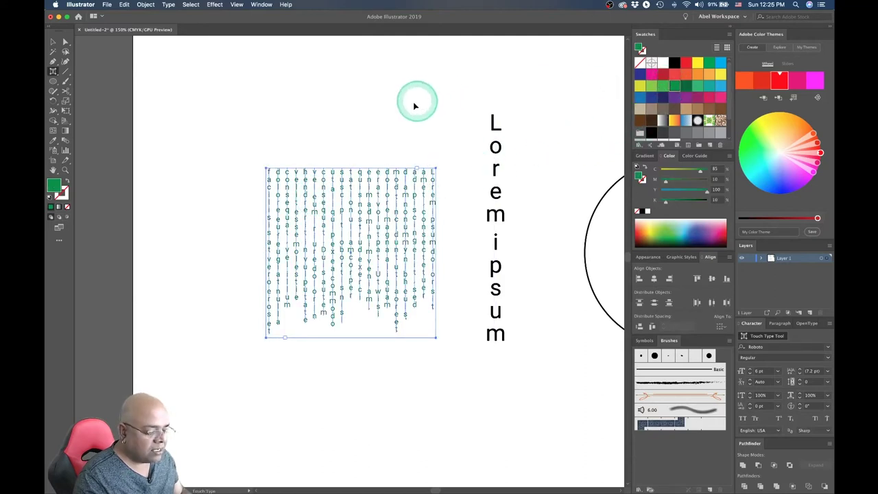
left_click(398, 118)
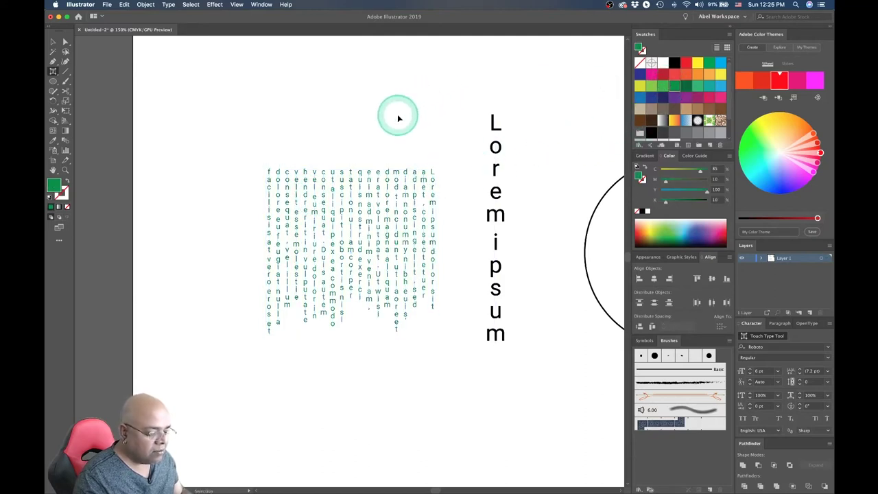
- Make a single letter in the green vertical text red, then deselect
left_click(334, 237)
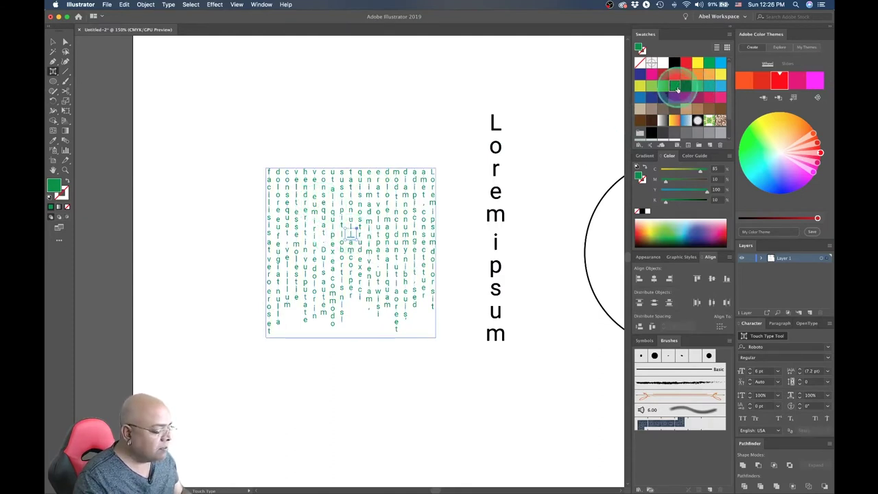
left_click(653, 88)
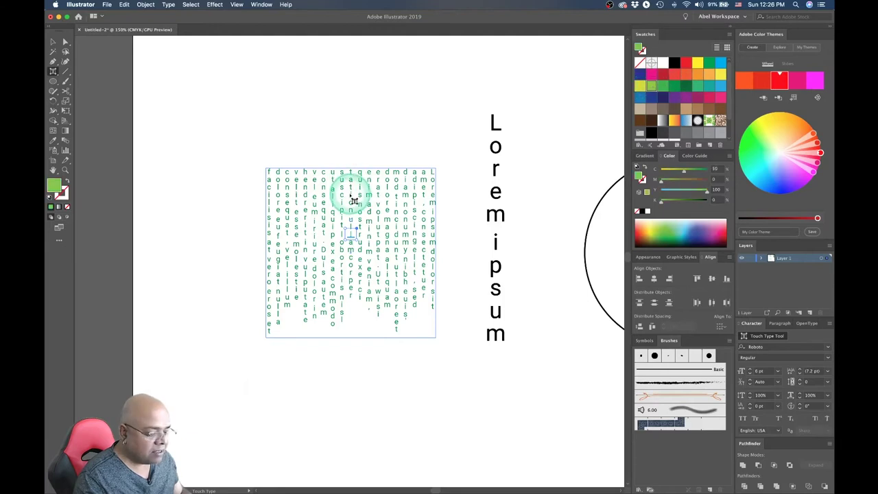
left_click(675, 86)
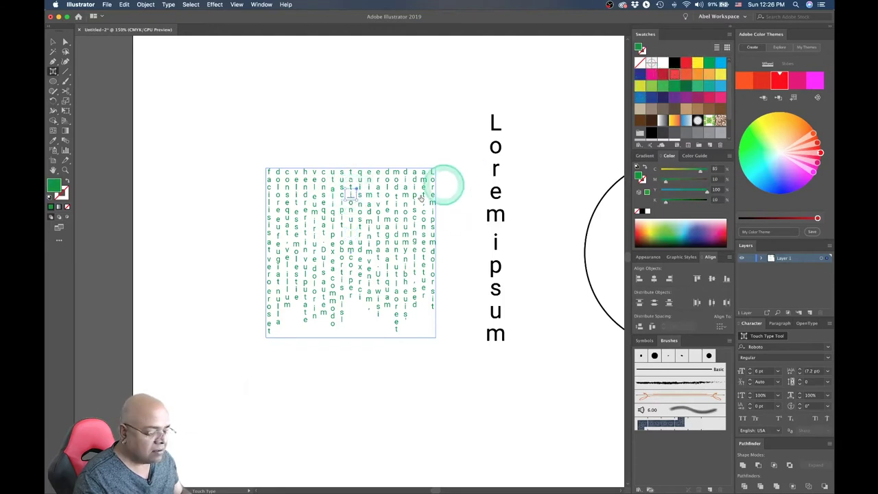
left_click(389, 229)
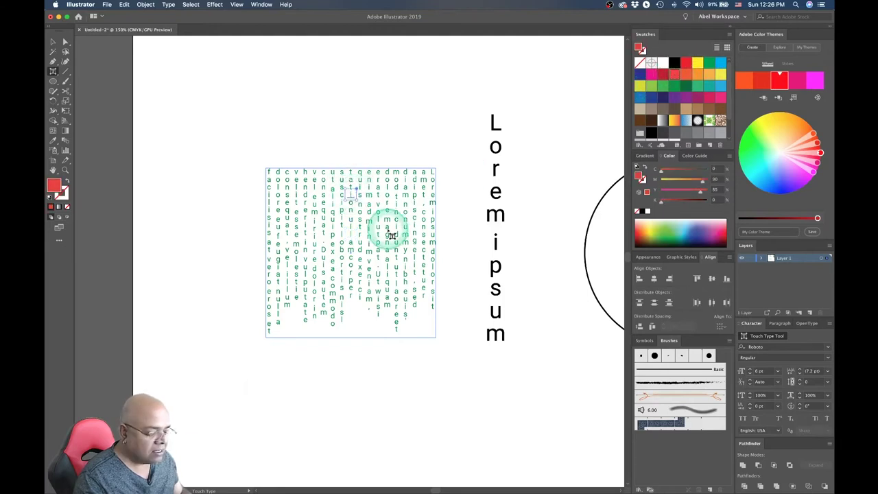
left_click(674, 74)
left_click(462, 151)
left_click(374, 137)
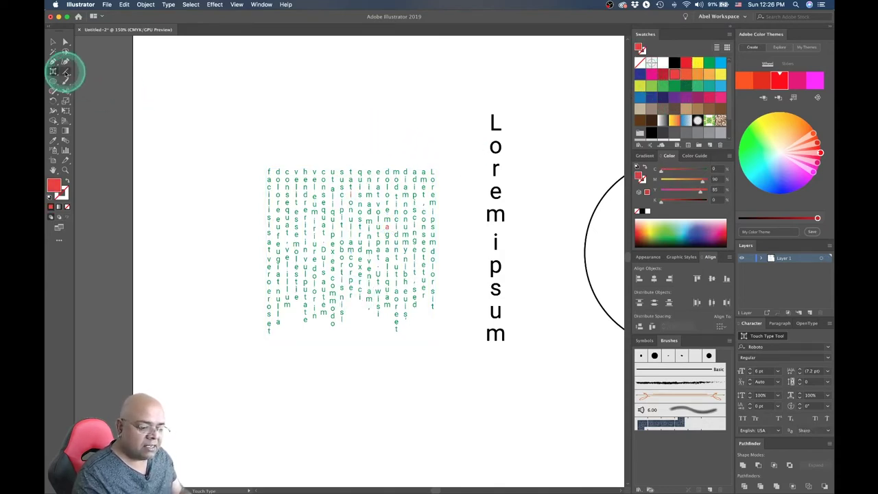
- Add a placeholder paragraph above; recolor one character orange-red and stretch it to about 267% width
left_click_drag(52, 71, 84, 72)
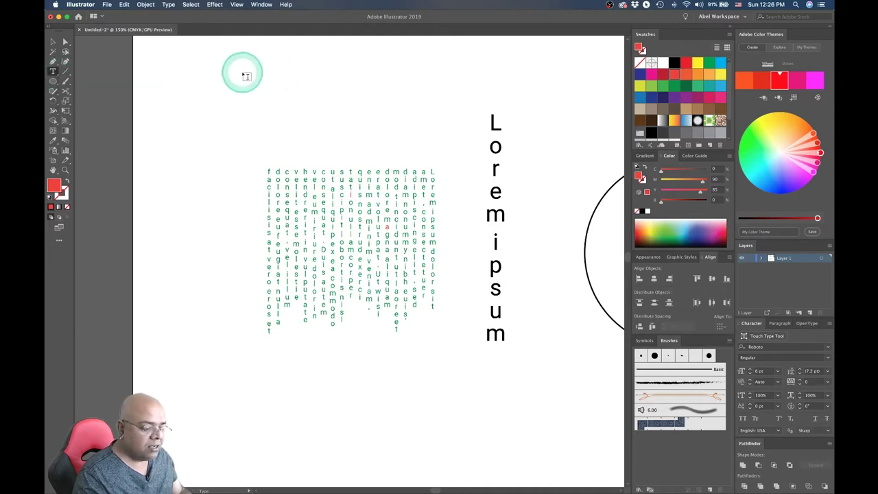
mouse_move(235, 66)
left_mouse_down()
mouse_move(340, 134)
mouse_move(426, 154)
left_mouse_up()
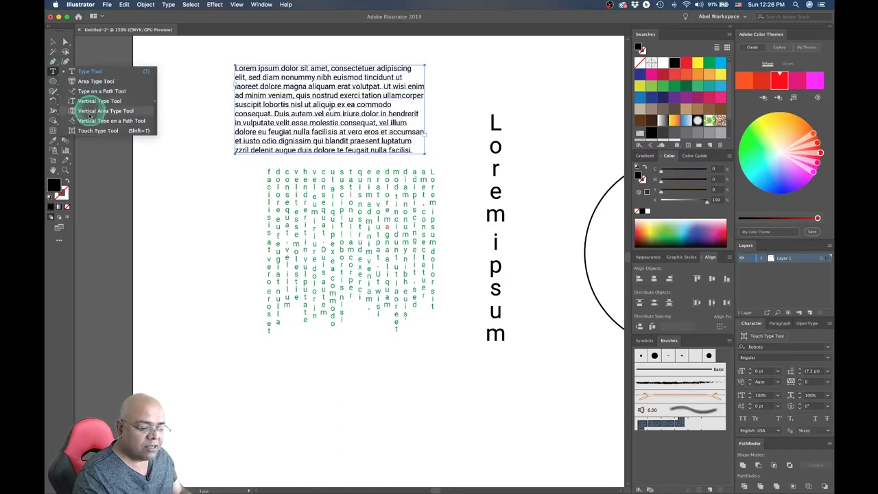
left_click_drag(55, 72, 83, 132)
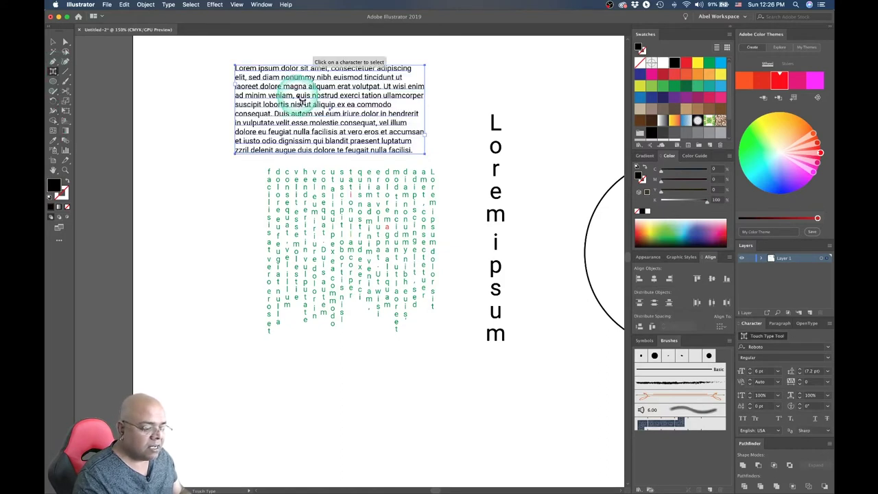
left_click(303, 103)
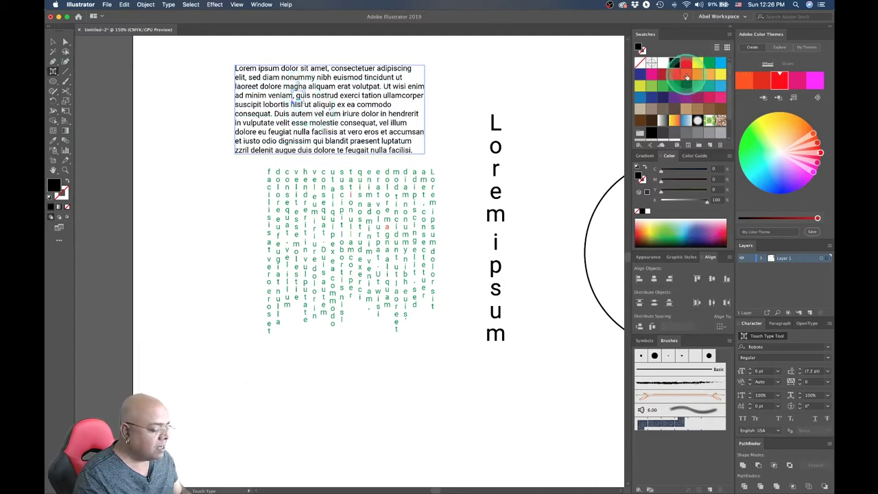
left_click(686, 76)
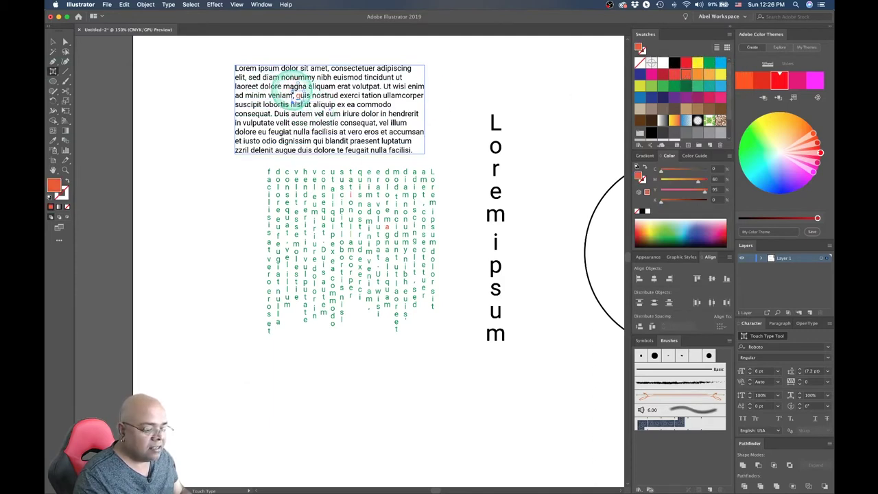
left_click_drag(294, 88, 318, 101)
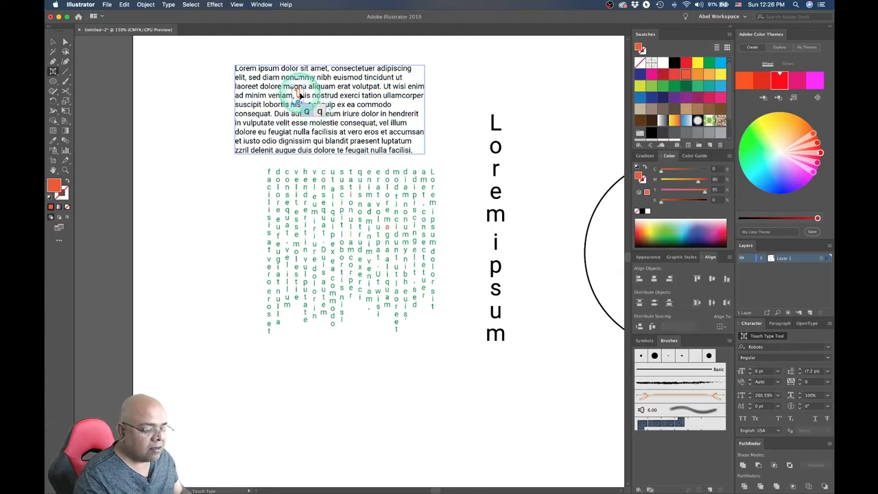
left_click(274, 107)
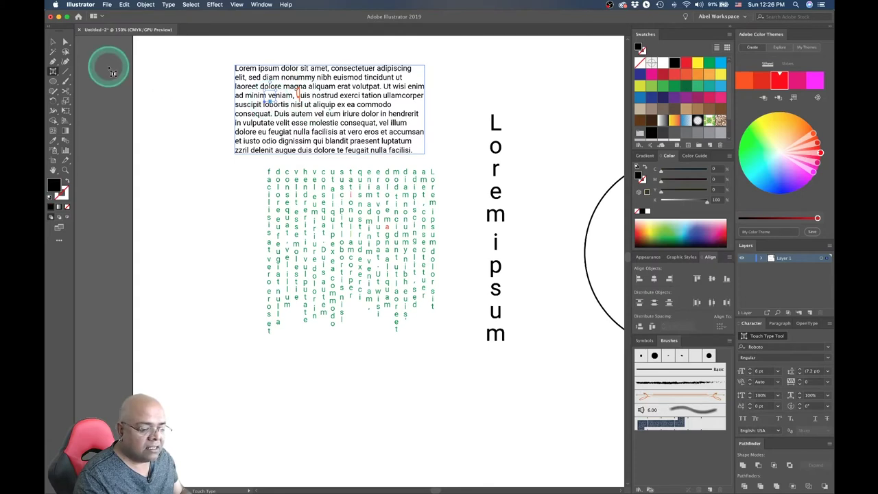
- Insert the letters 'svdsf' after 'veniam,' in the paragraph and stretch them wider
left_click(52, 44)
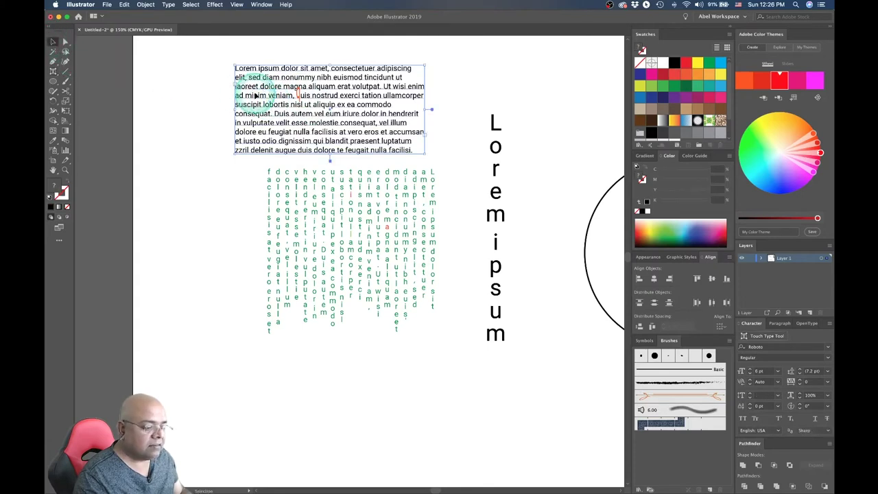
left_click(318, 99)
double_click(310, 100)
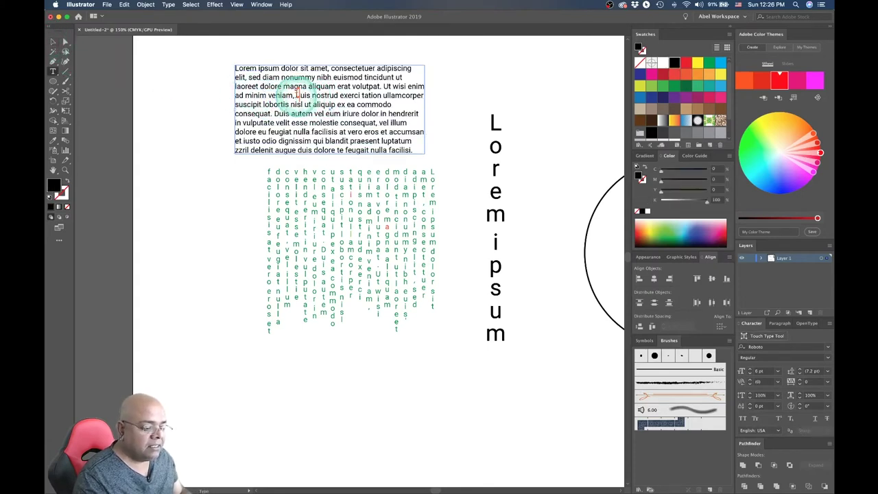
left_click(370, 111)
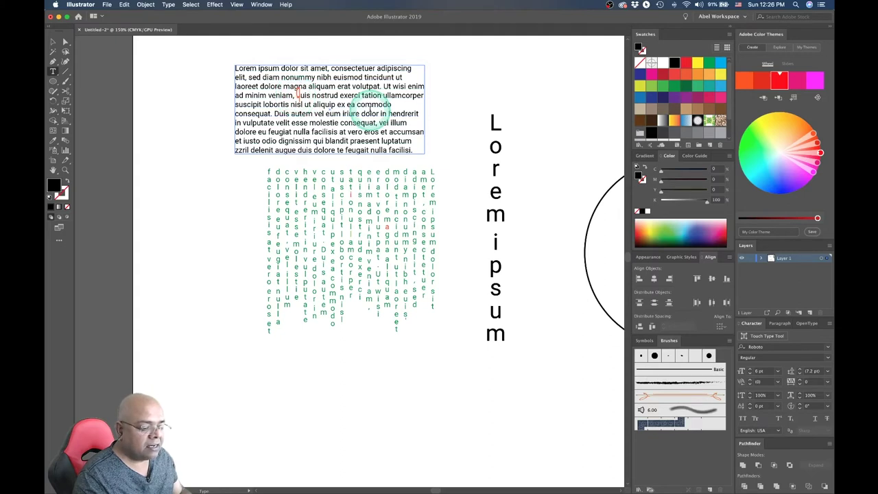
type("svdsf")
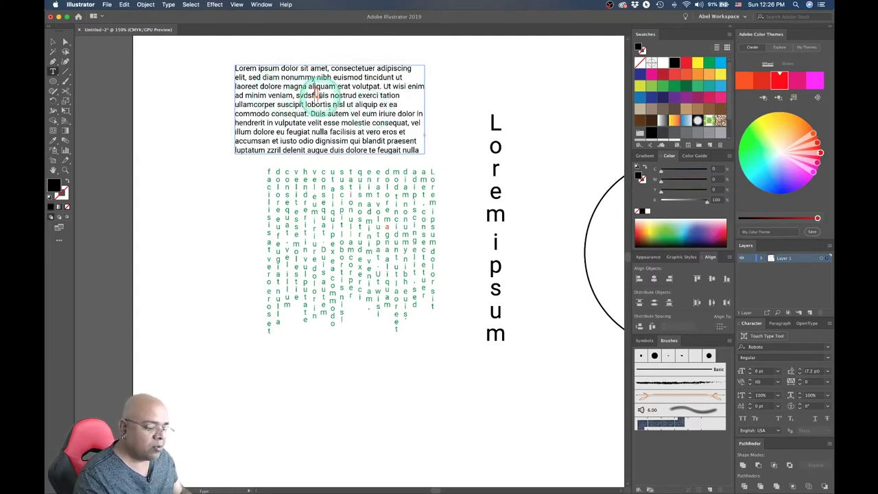
left_click_drag(317, 94, 443, 103)
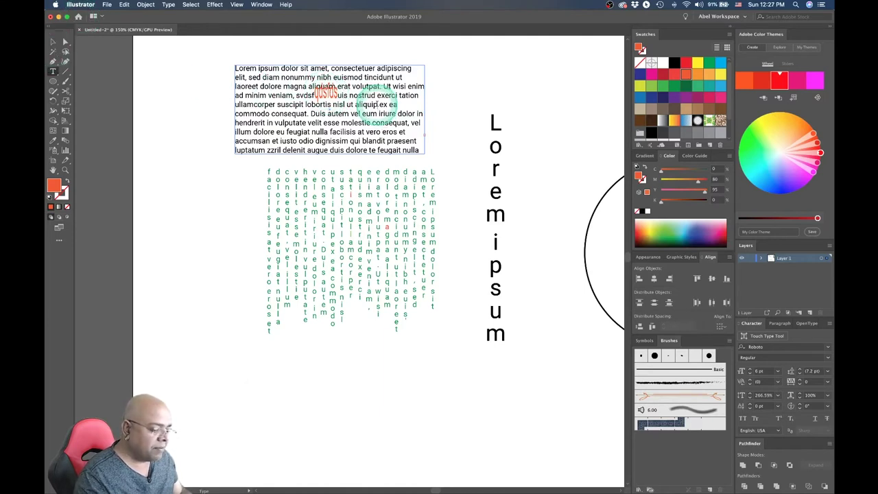
- Reset the stretched orange letters' horizontal scale to 100%
left_click(377, 104)
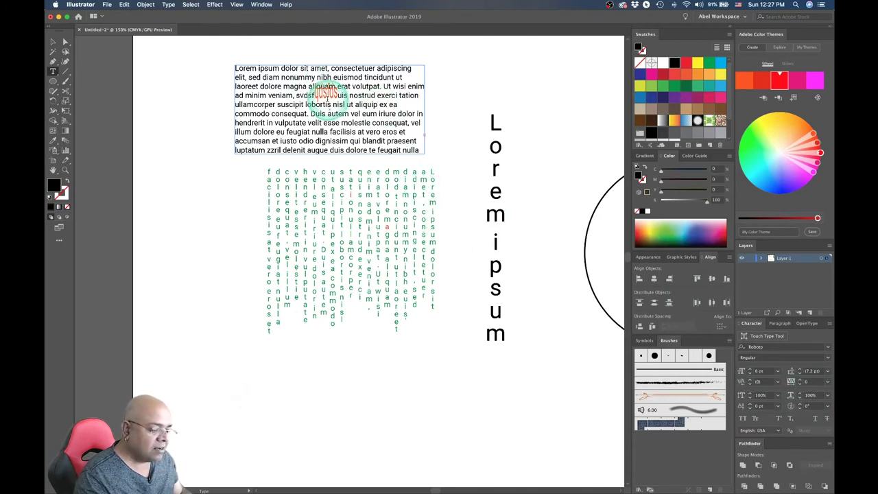
left_click(324, 93)
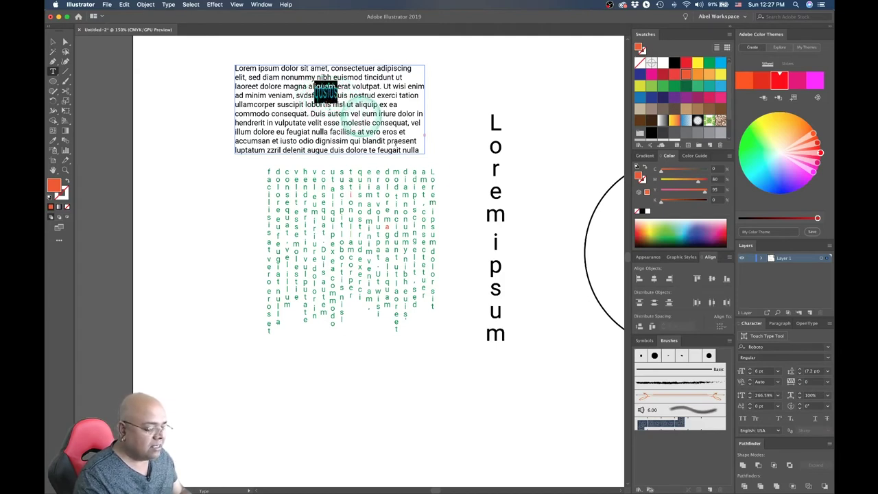
left_click(762, 396)
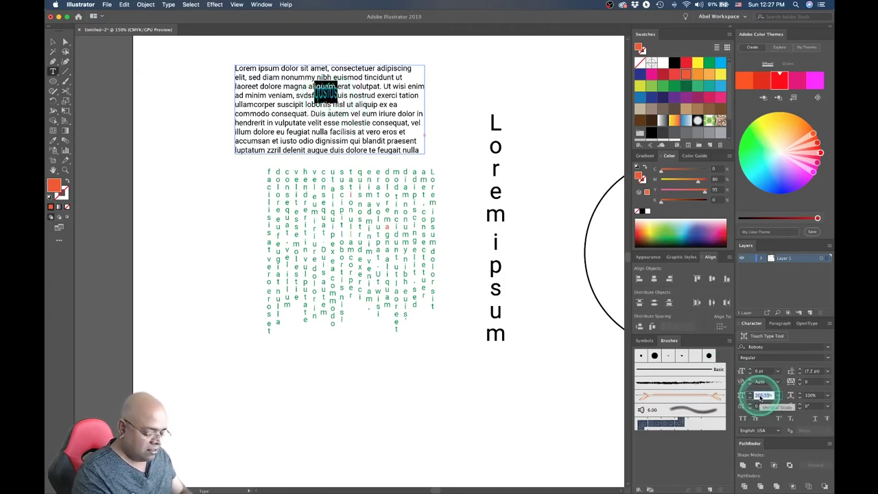
type("100")
key("Return")
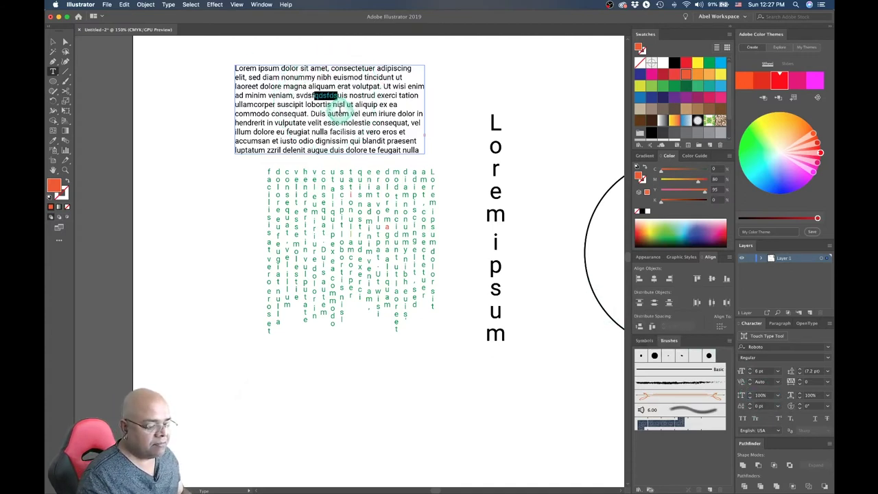
left_click(340, 110)
- Pick Vertical Type on a Path, then return to Selection and deselect the paragraph
left_click(61, 51)
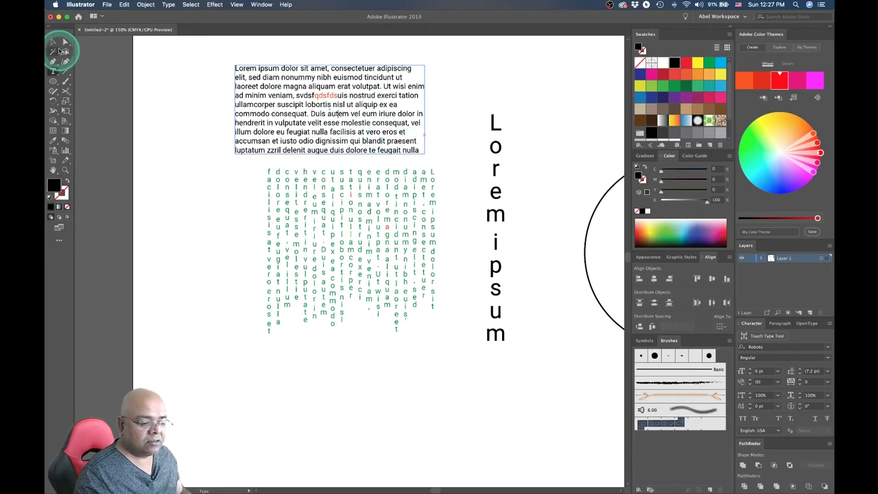
left_click(53, 41)
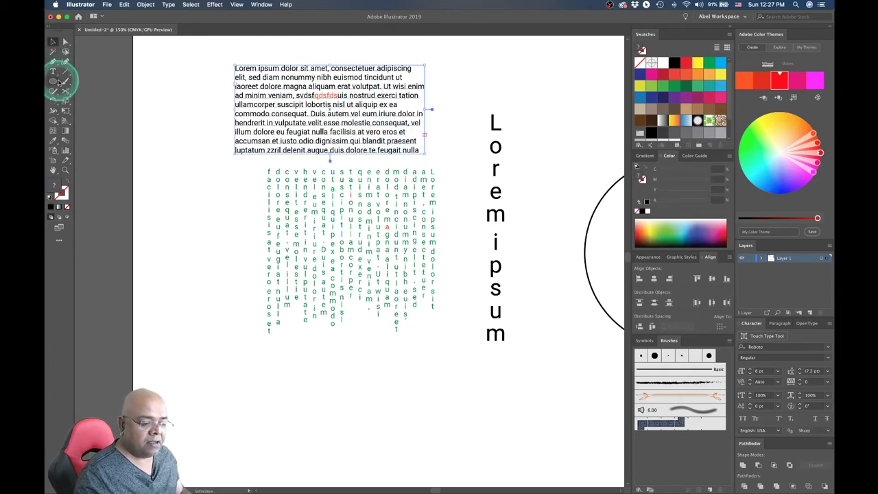
left_click(55, 73)
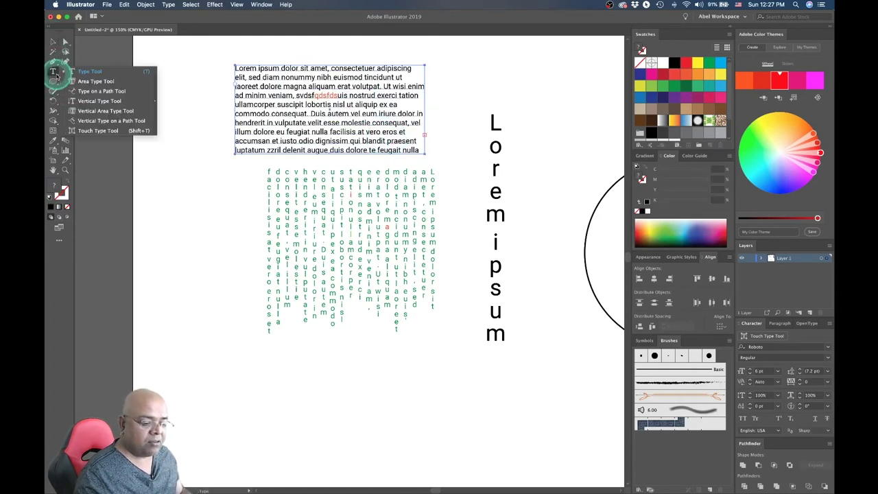
left_click(96, 121)
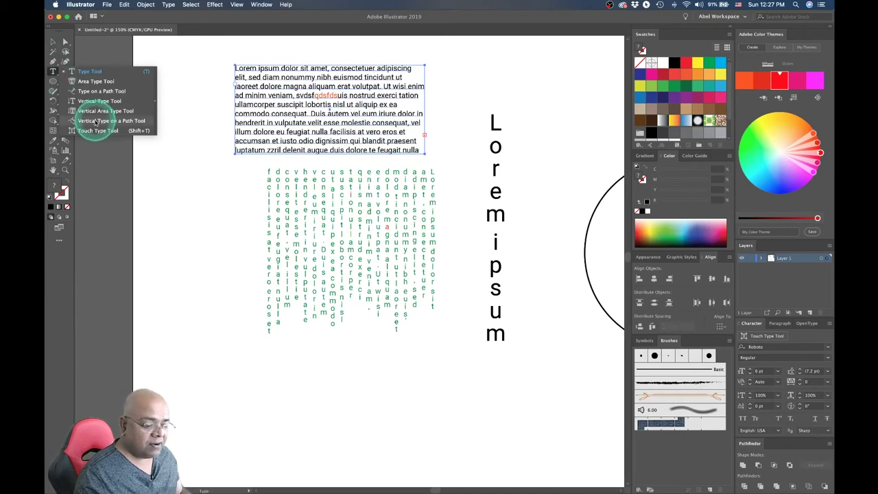
left_click(52, 42)
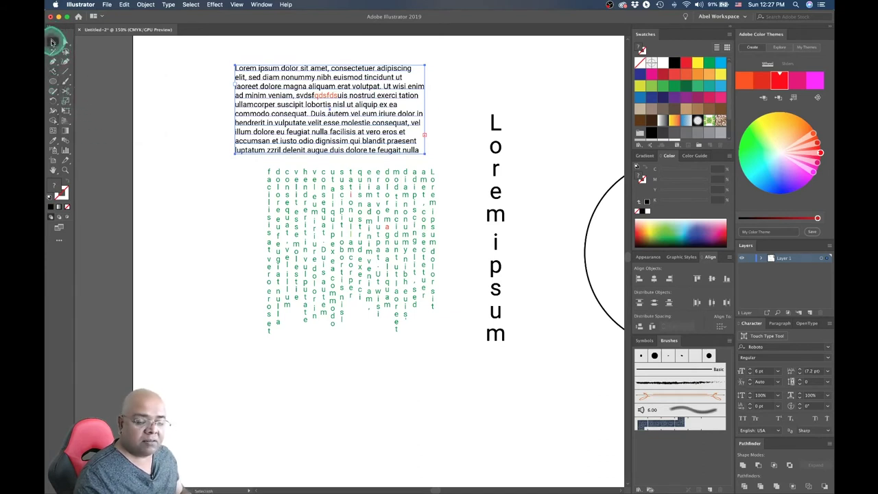
left_click(449, 341)
- Rotate the wavy line 90° upright and move it right of the ellipse
key("z")
left_click(455, 338, "alt")
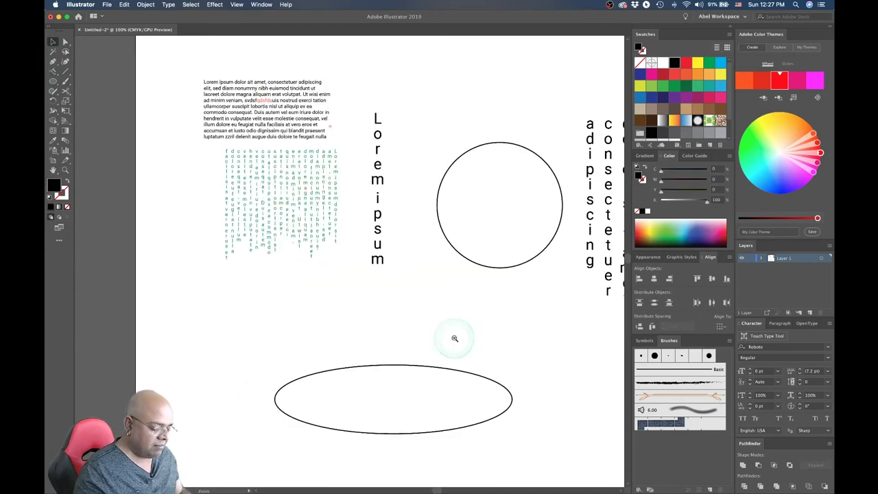
left_click(454, 338, "alt")
key("v")
left_click(416, 386)
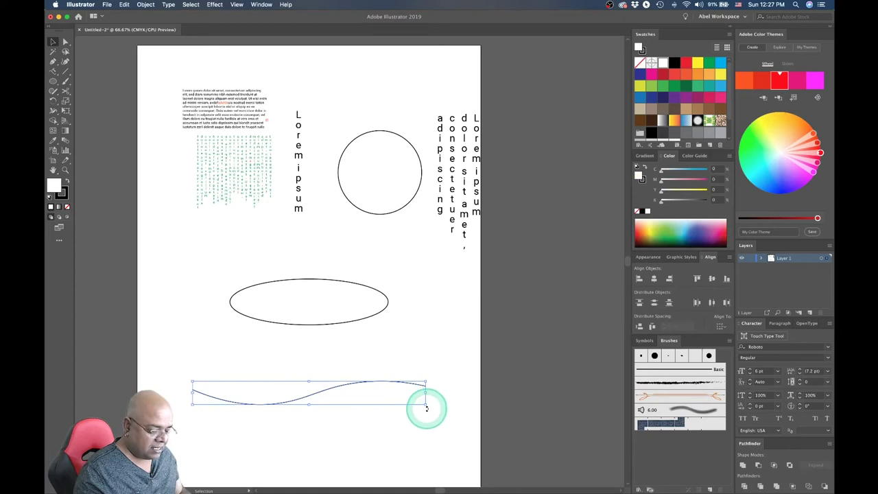
left_click_drag(426, 412, 346, 230)
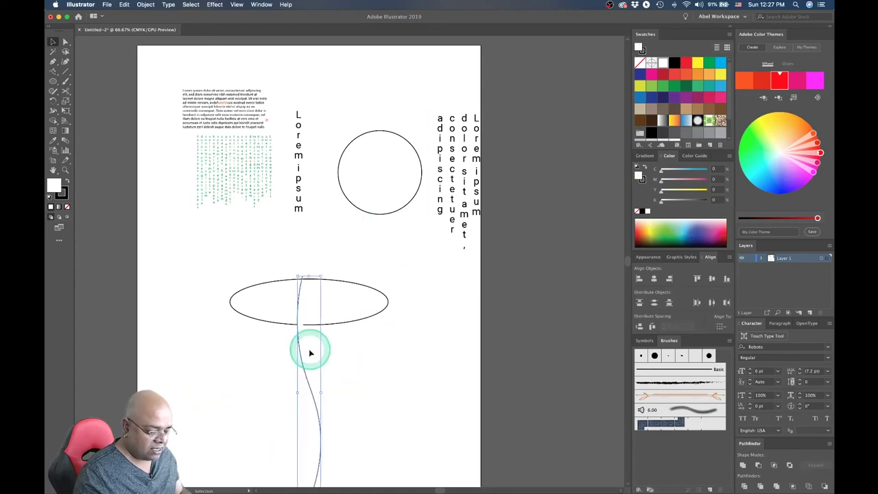
mouse_move(308, 349)
left_mouse_down()
mouse_move(416, 330)
mouse_move(419, 317)
left_mouse_up()
left_click(66, 68)
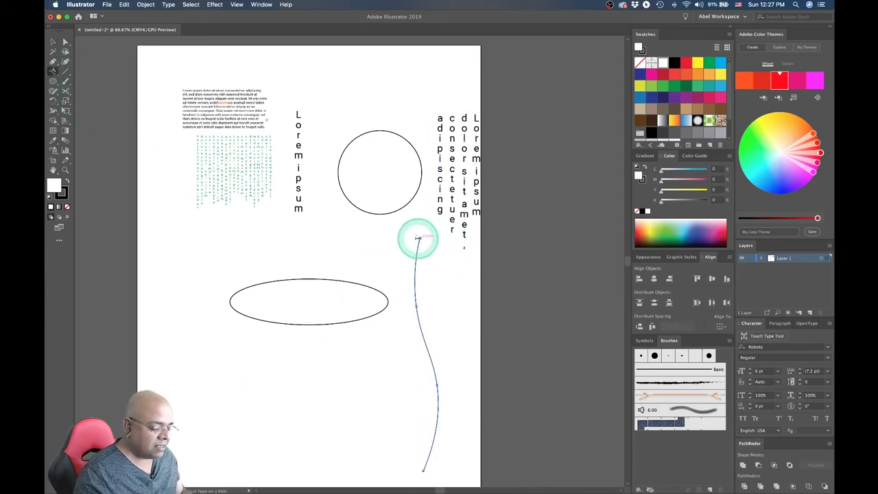
- Run vertical Lorem ipsum path text down the upright wavy line and finish editing
left_click(425, 239)
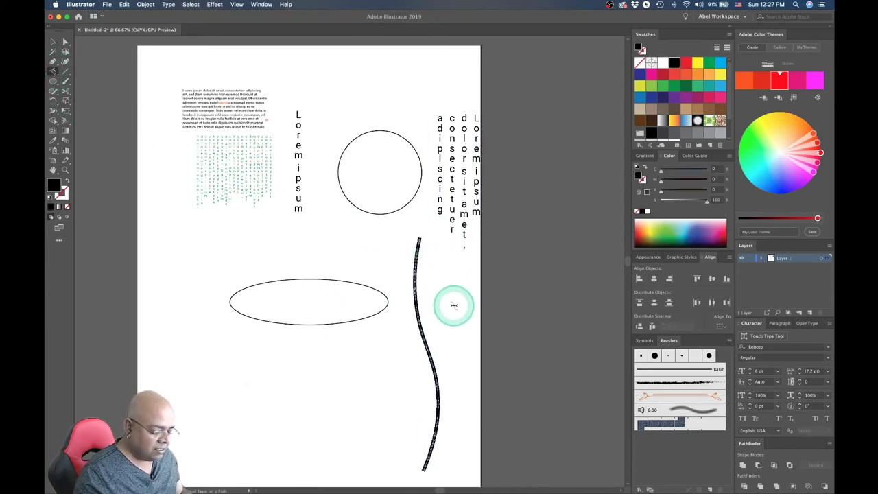
right_click(453, 305)
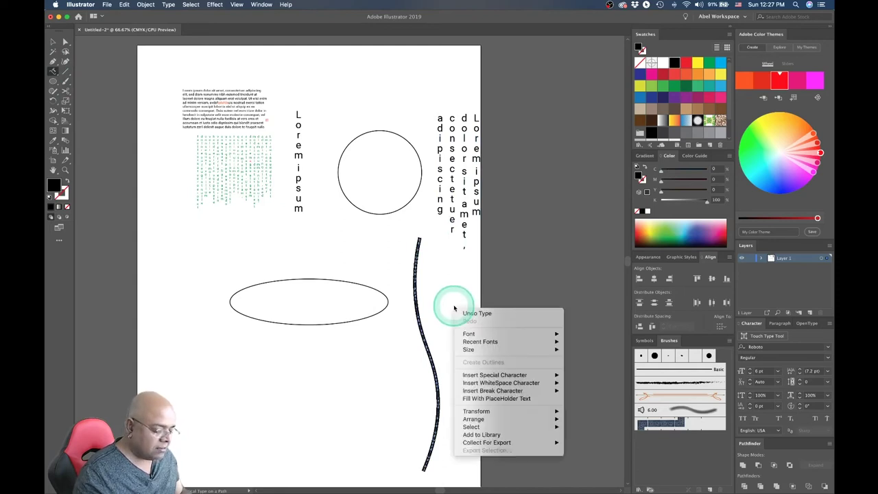
left_click(447, 300)
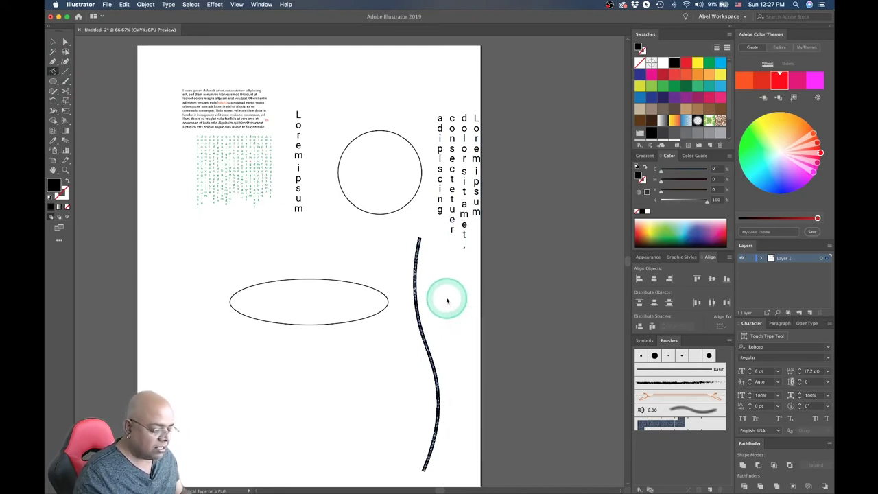
key("Escape")
left_click(447, 299)
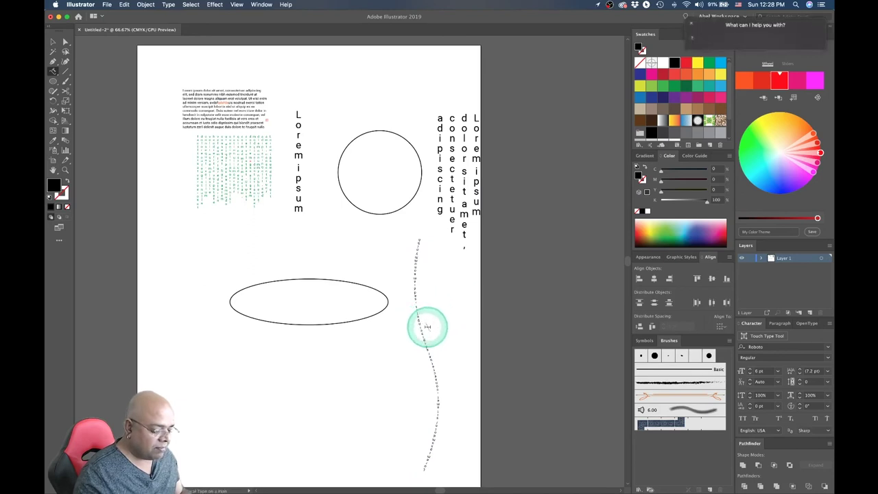
left_click(427, 328)
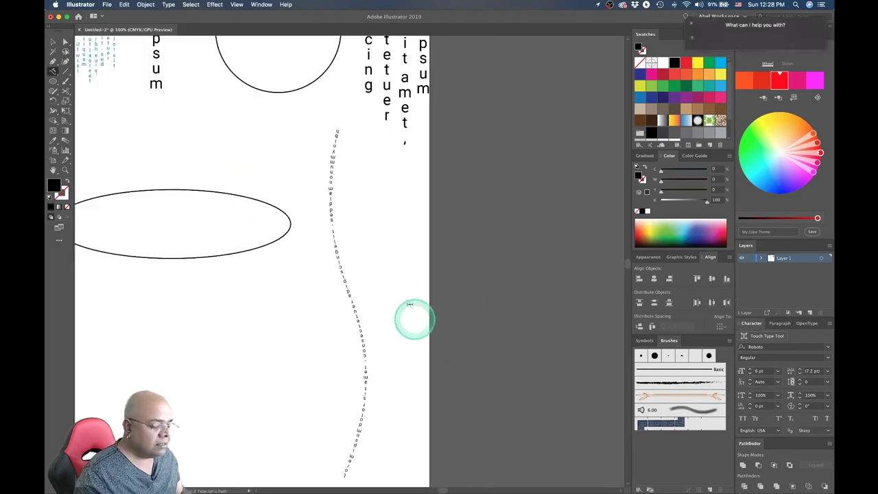
- Deselect the wavy path text and fit the whole artboard in view with Ctrl+0
key("a")
left_click(376, 243)
left_click(357, 276)
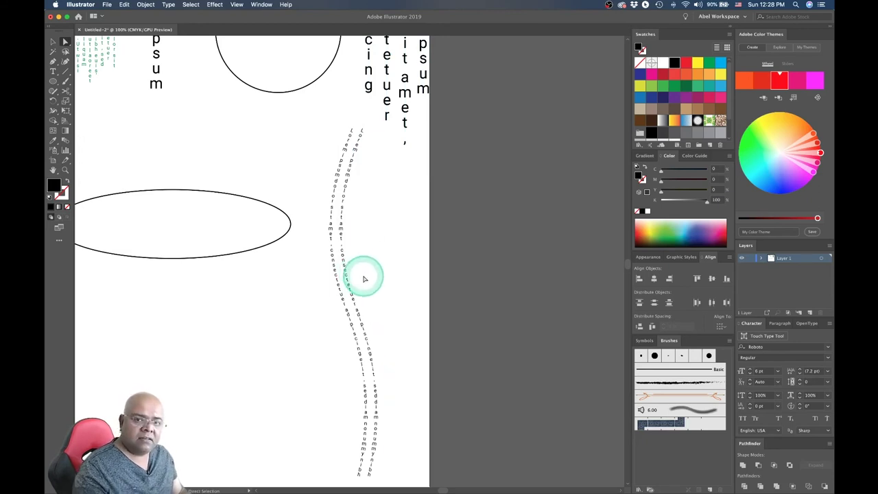
left_click(255, 274)
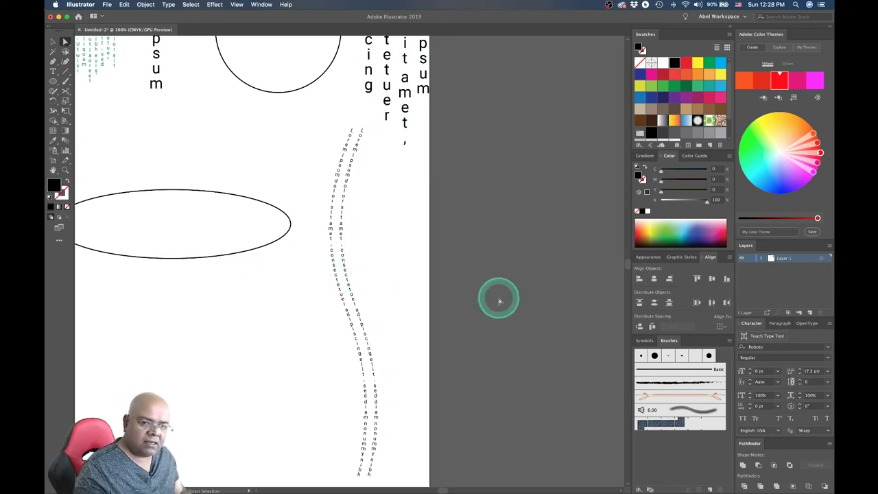
left_click(157, 126)
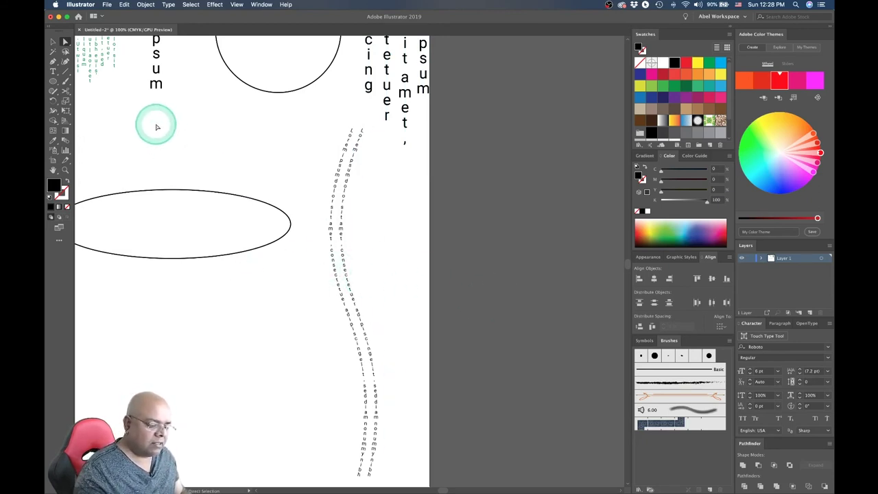
left_click(157, 127)
key("ctrl+0")
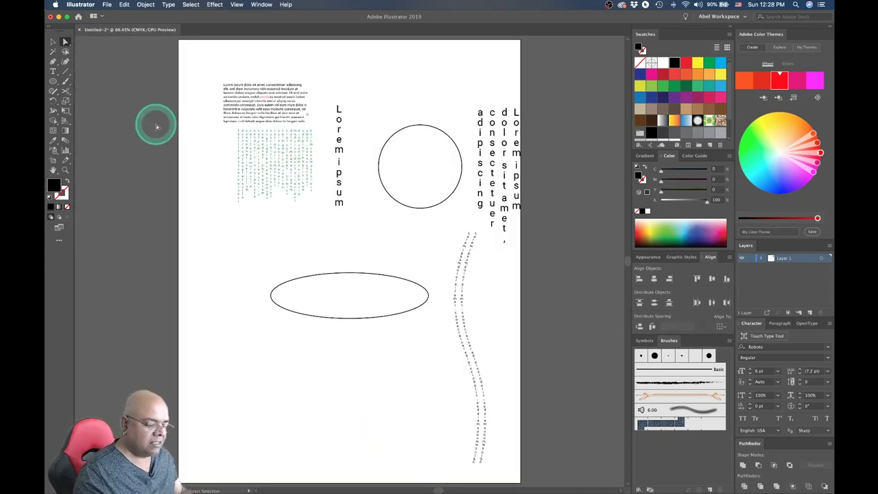